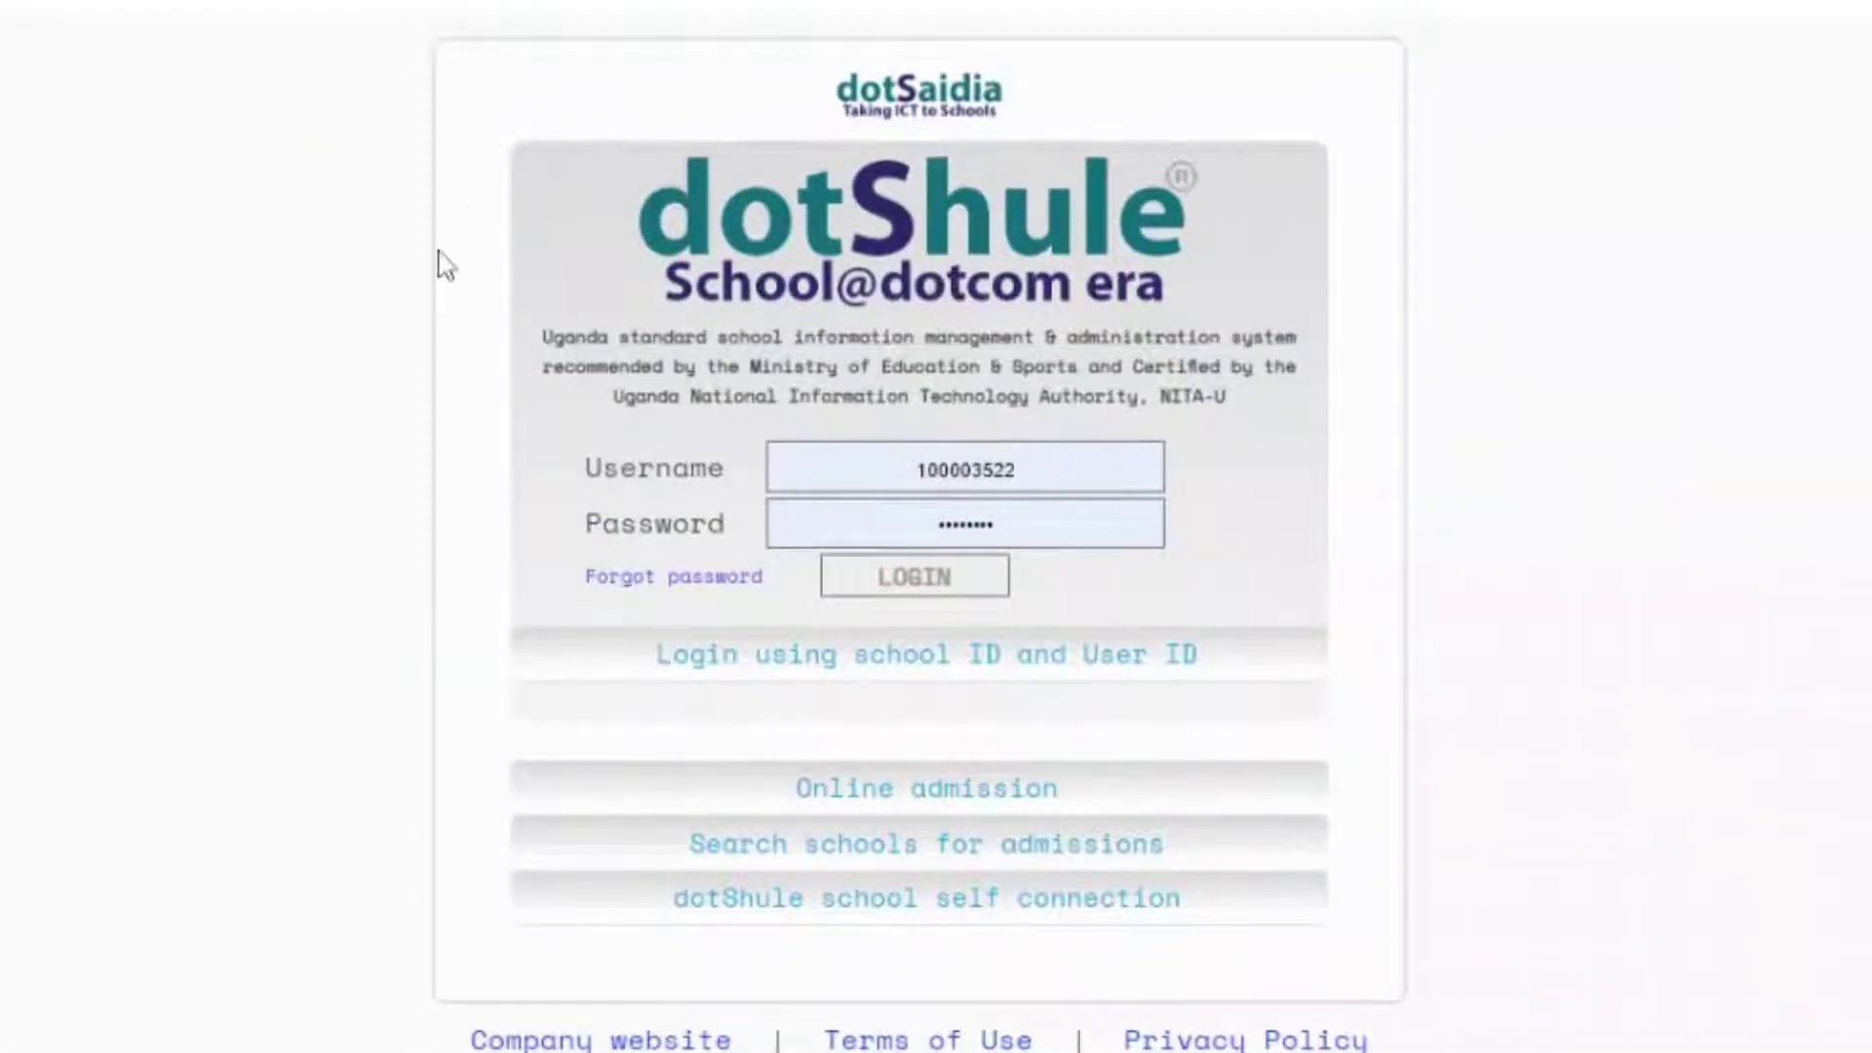
Switch to the school ID and user ID login and enter the school ID
click(987, 659)
click(966, 468)
text(1000)
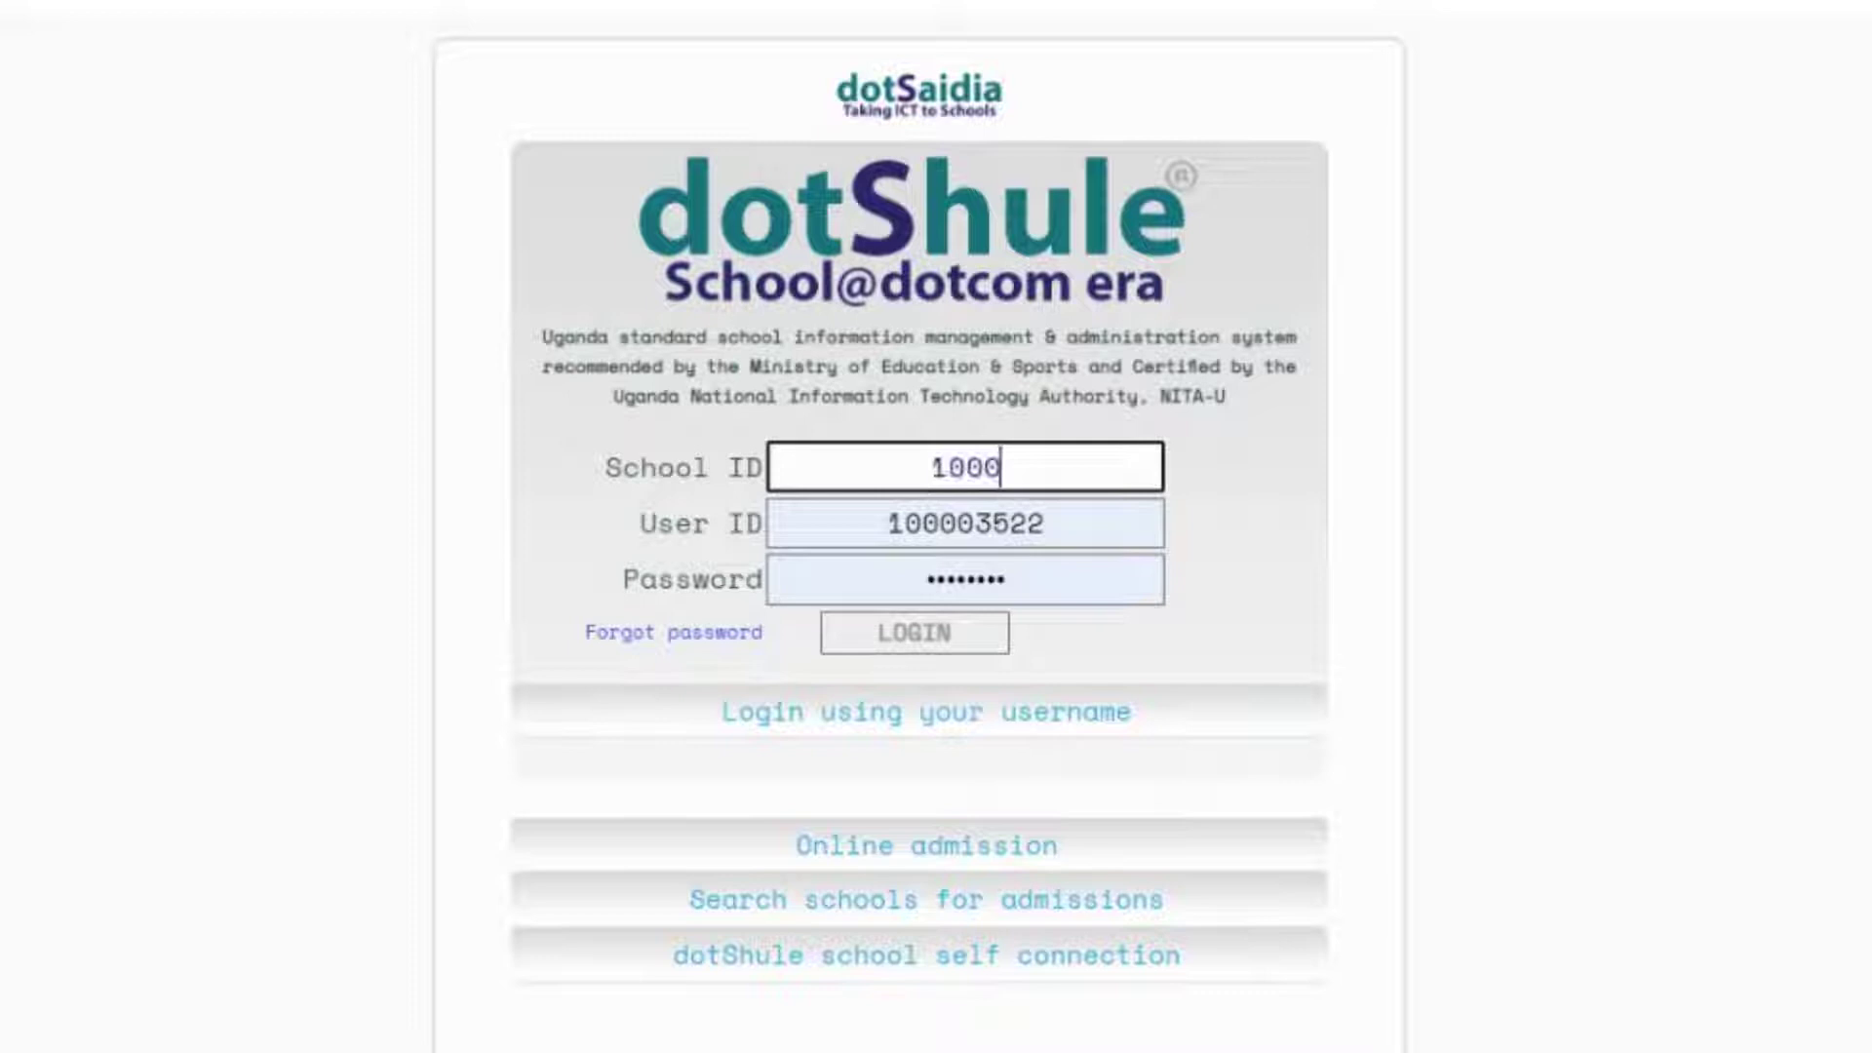
text(040)
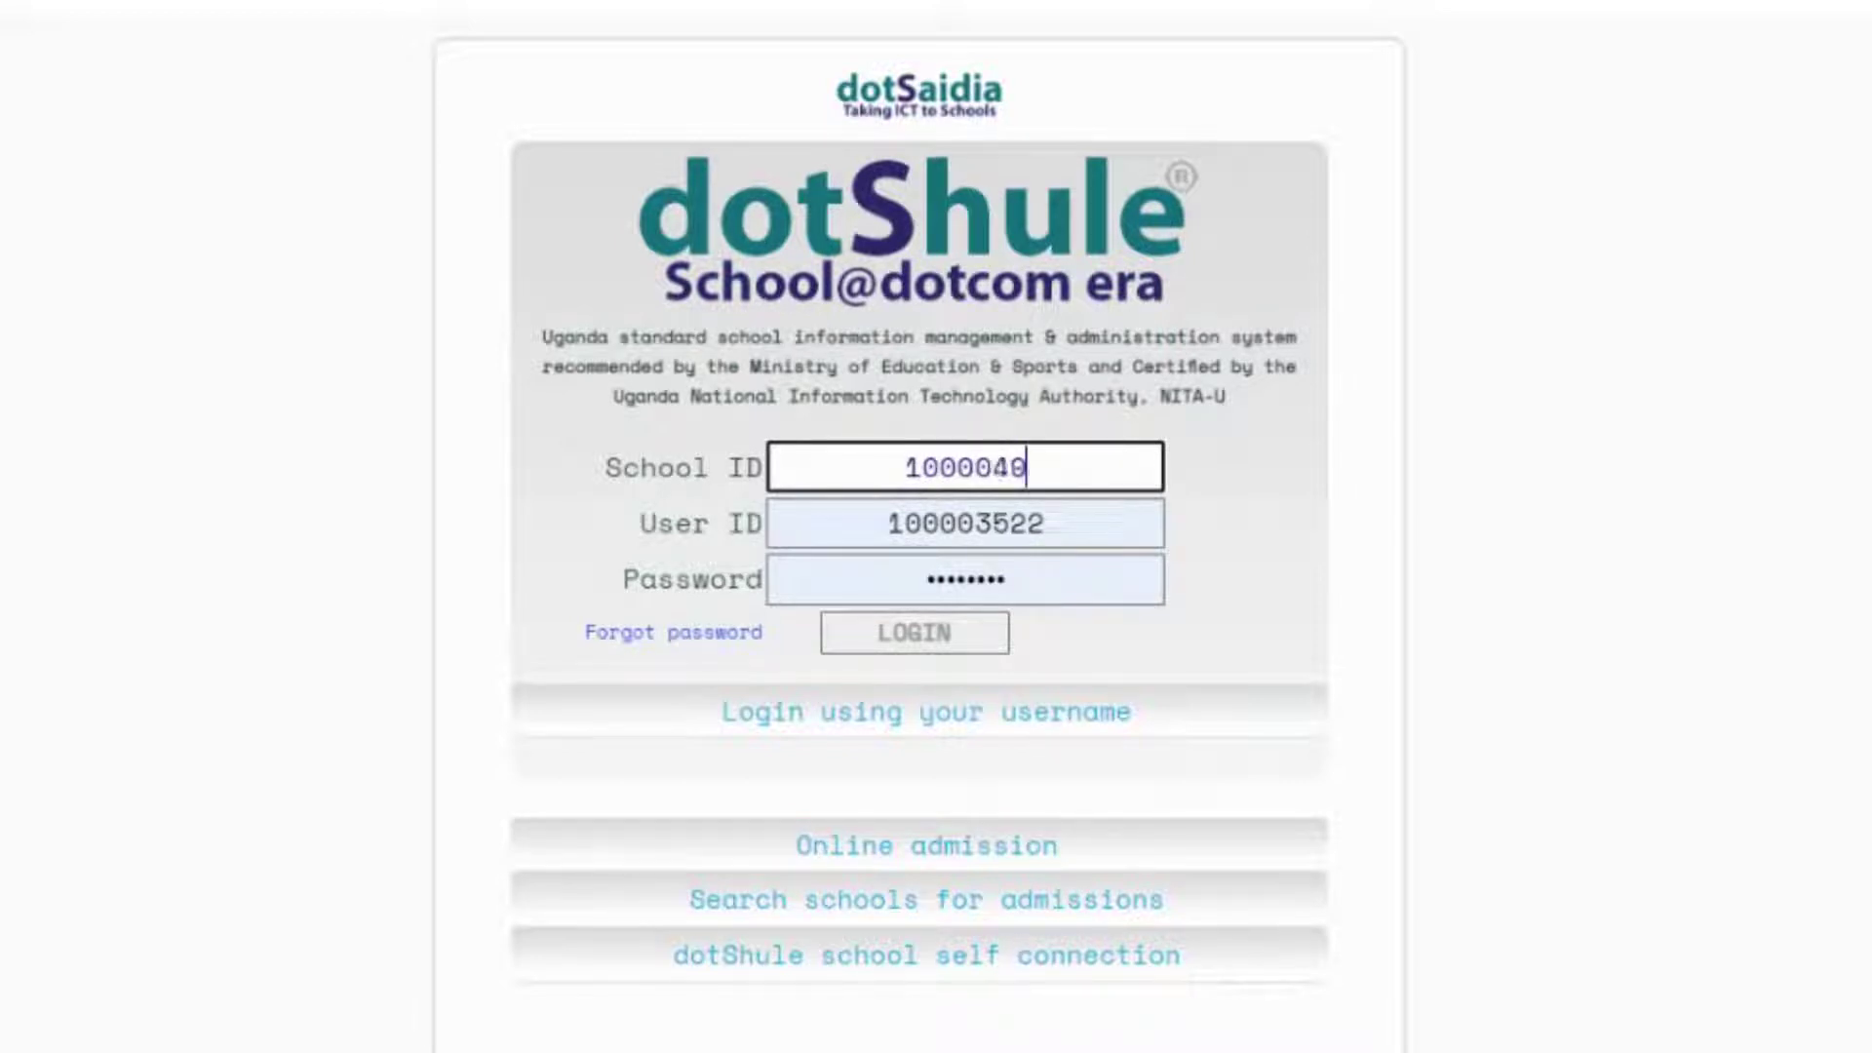
key(BackSpace)
text(9)
Replace the User ID with the user's ID and submit the login with the password
click(1043, 524)
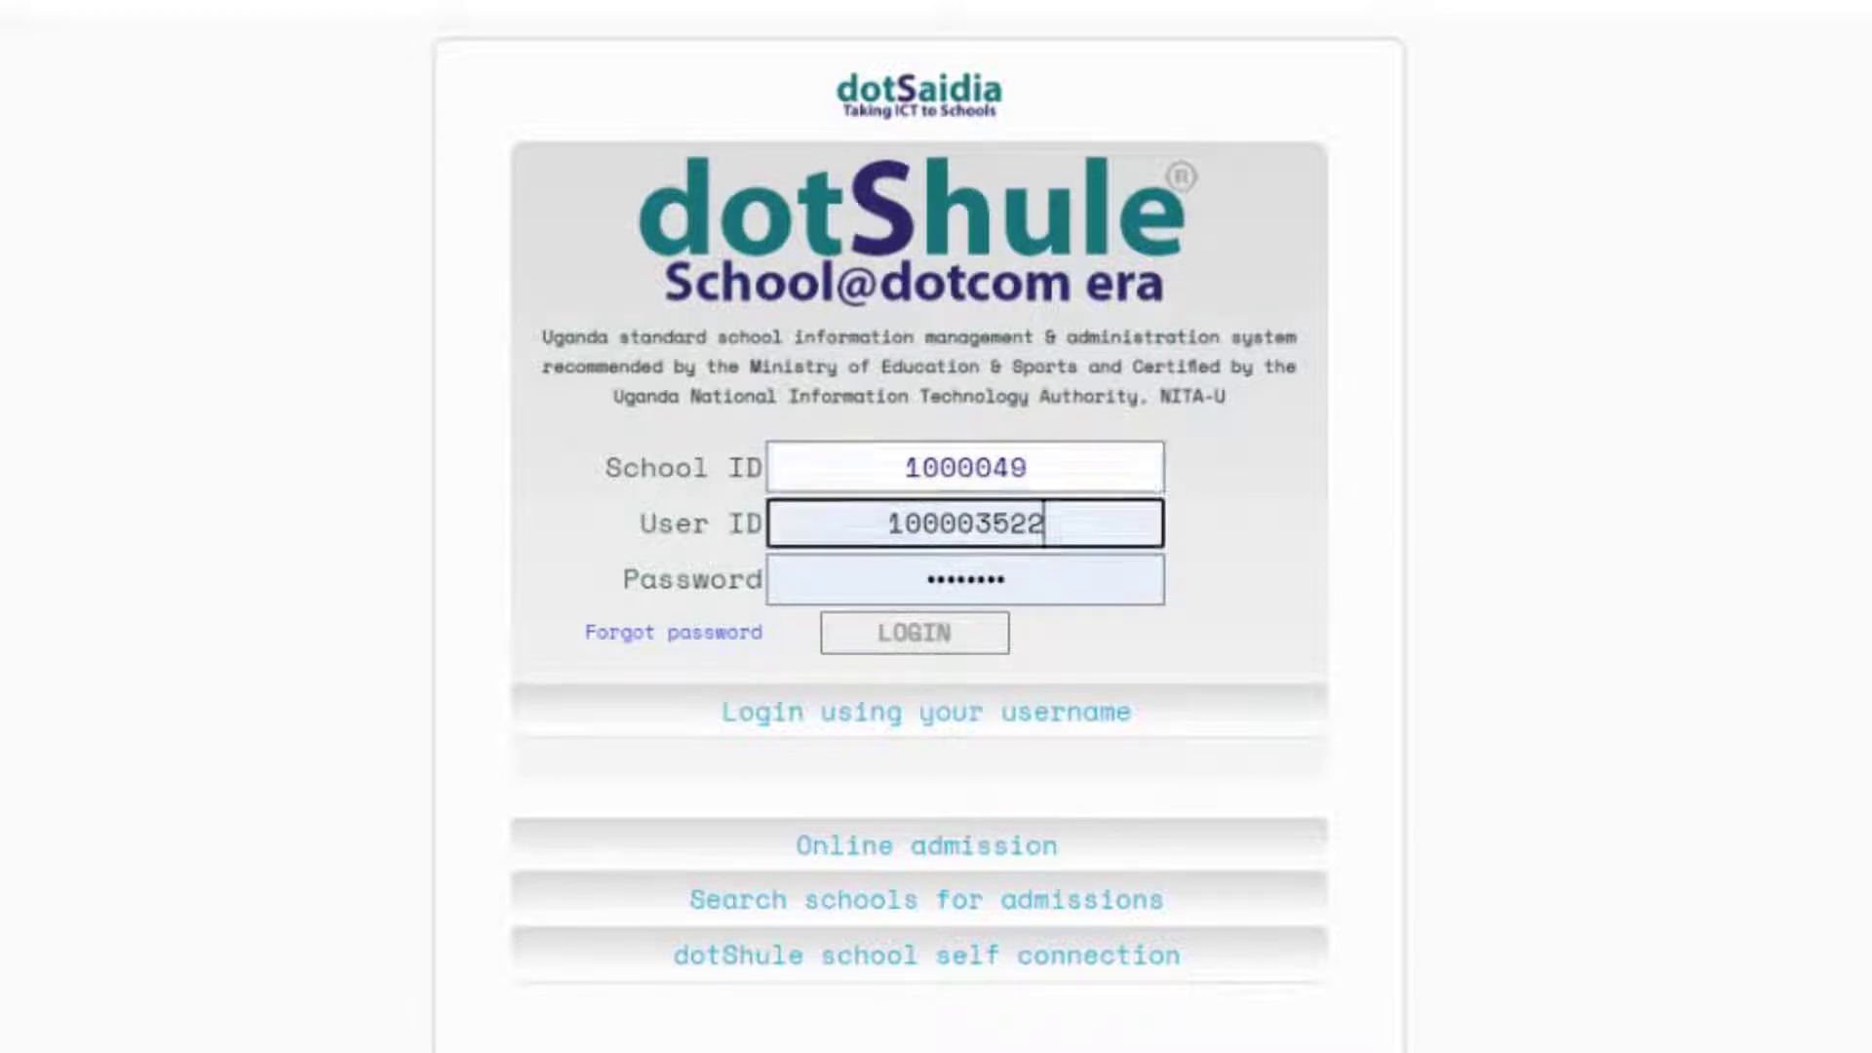
key(ctrl+a)
key(BackSpace)
text(100)
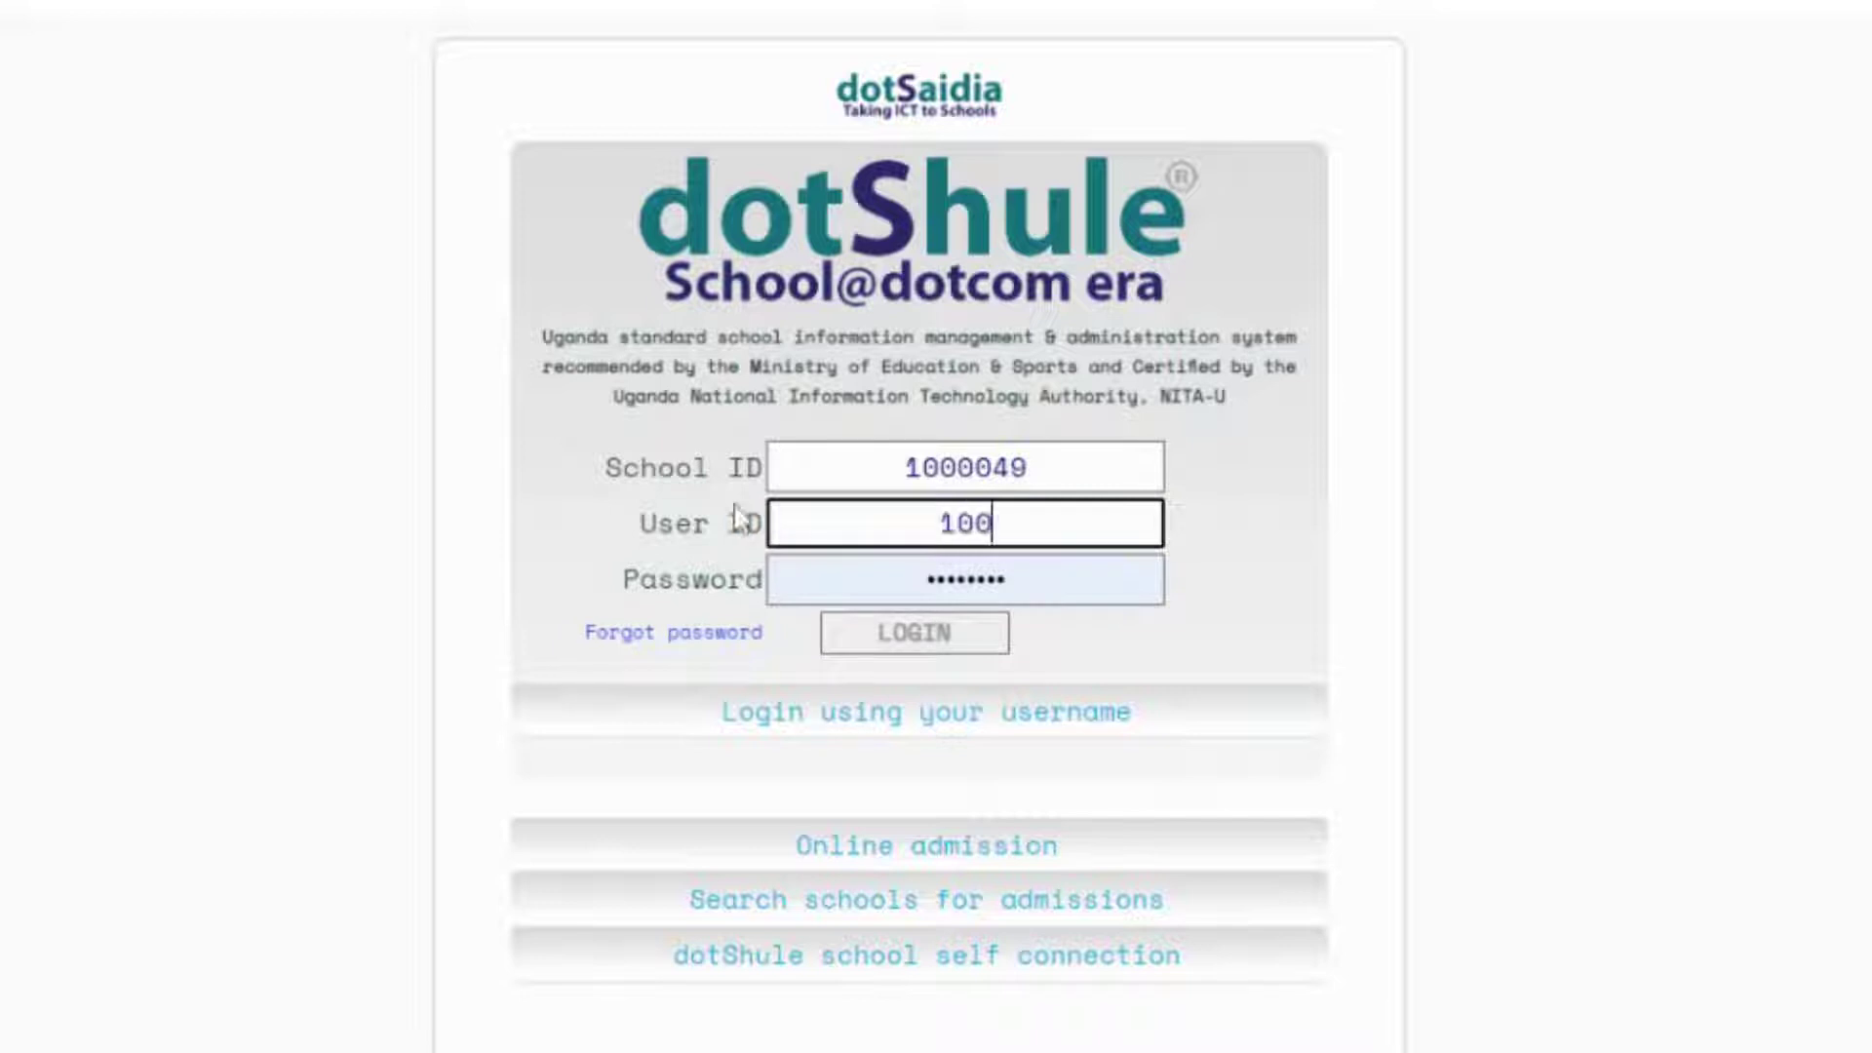
text(003522)
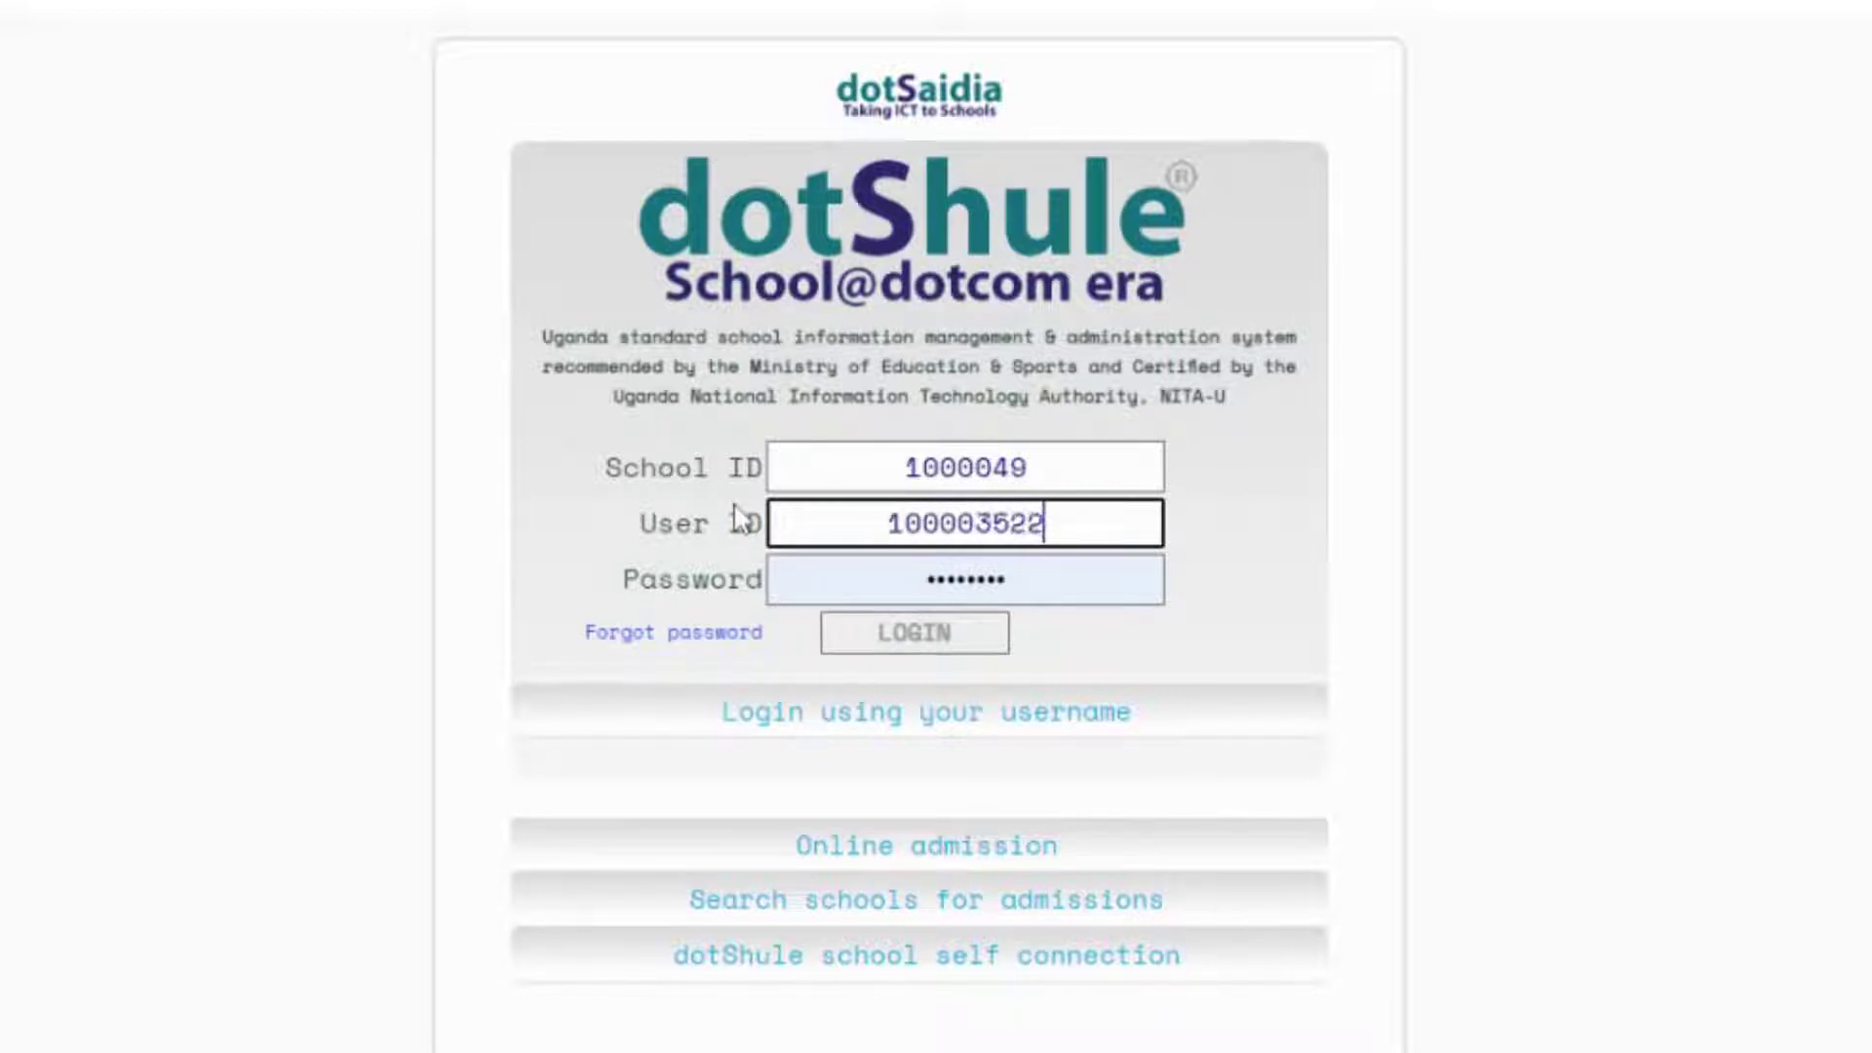
click(927, 579)
click(961, 646)
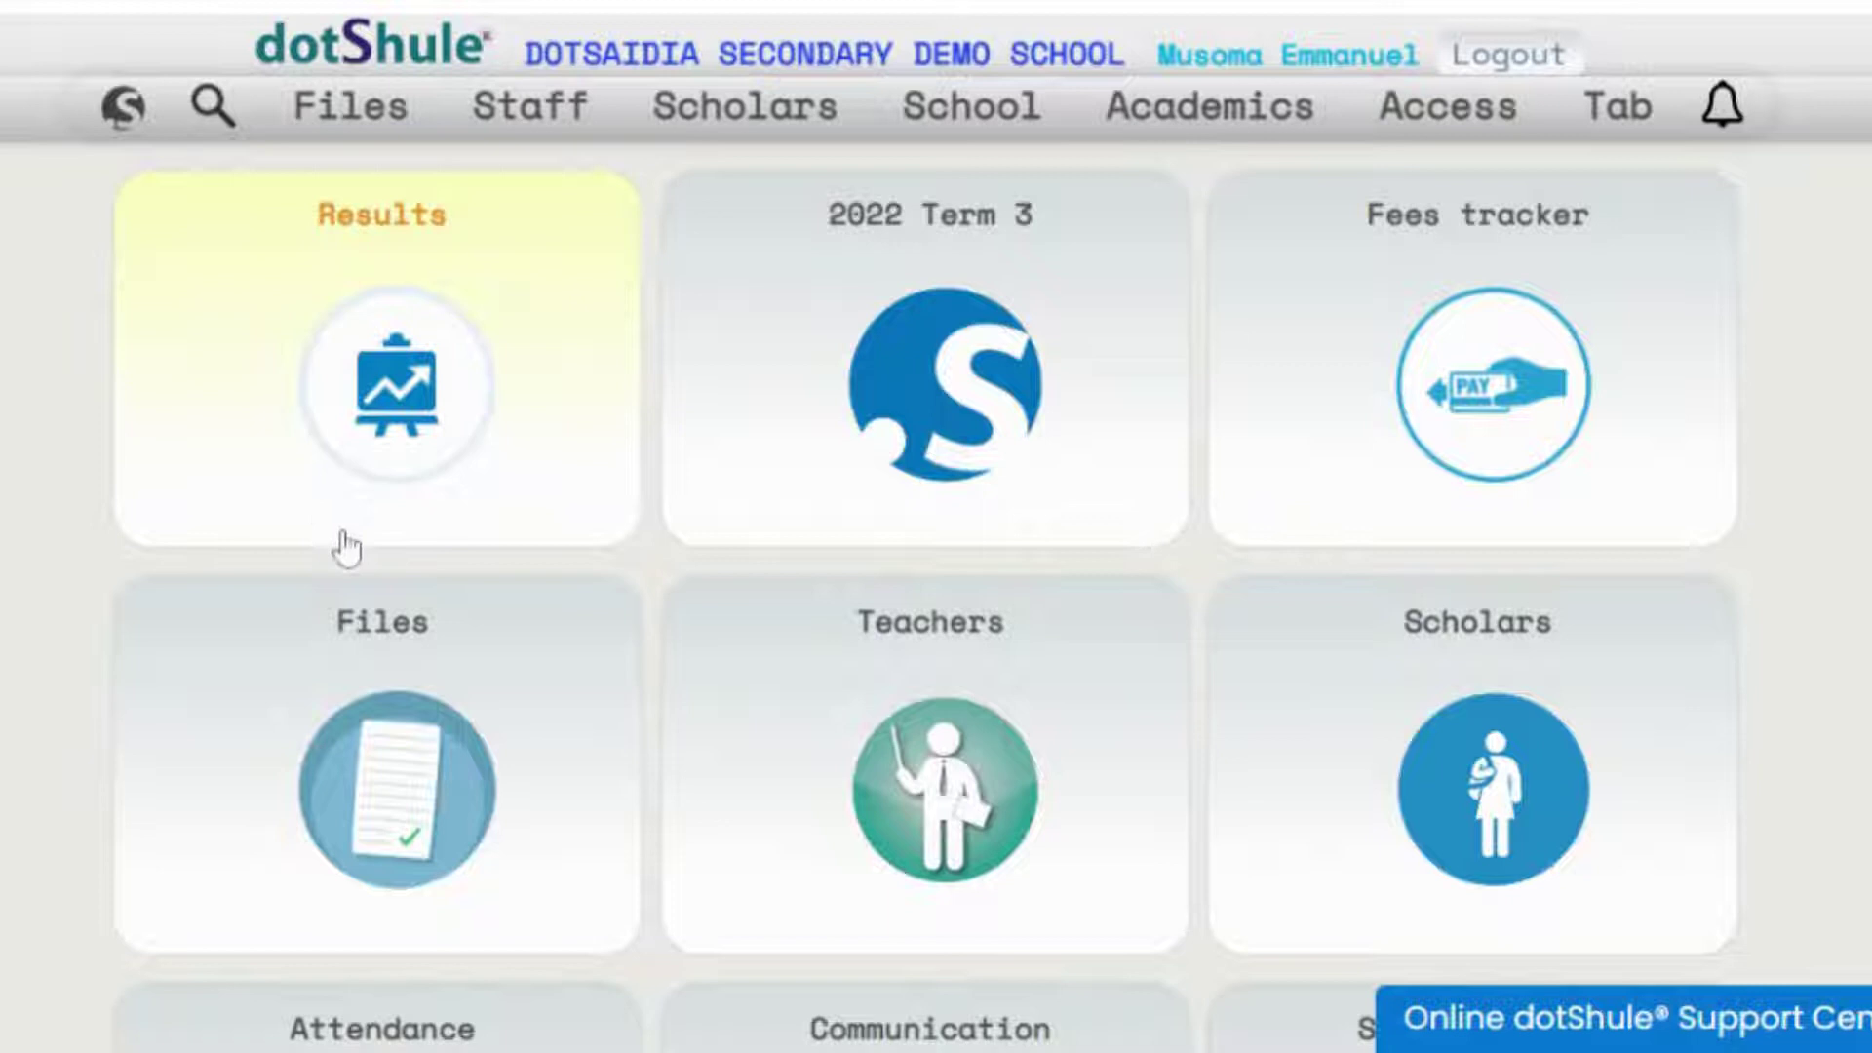
Open the Update Features page through Update information in the dotShule logo menu
mouse_move(125, 113)
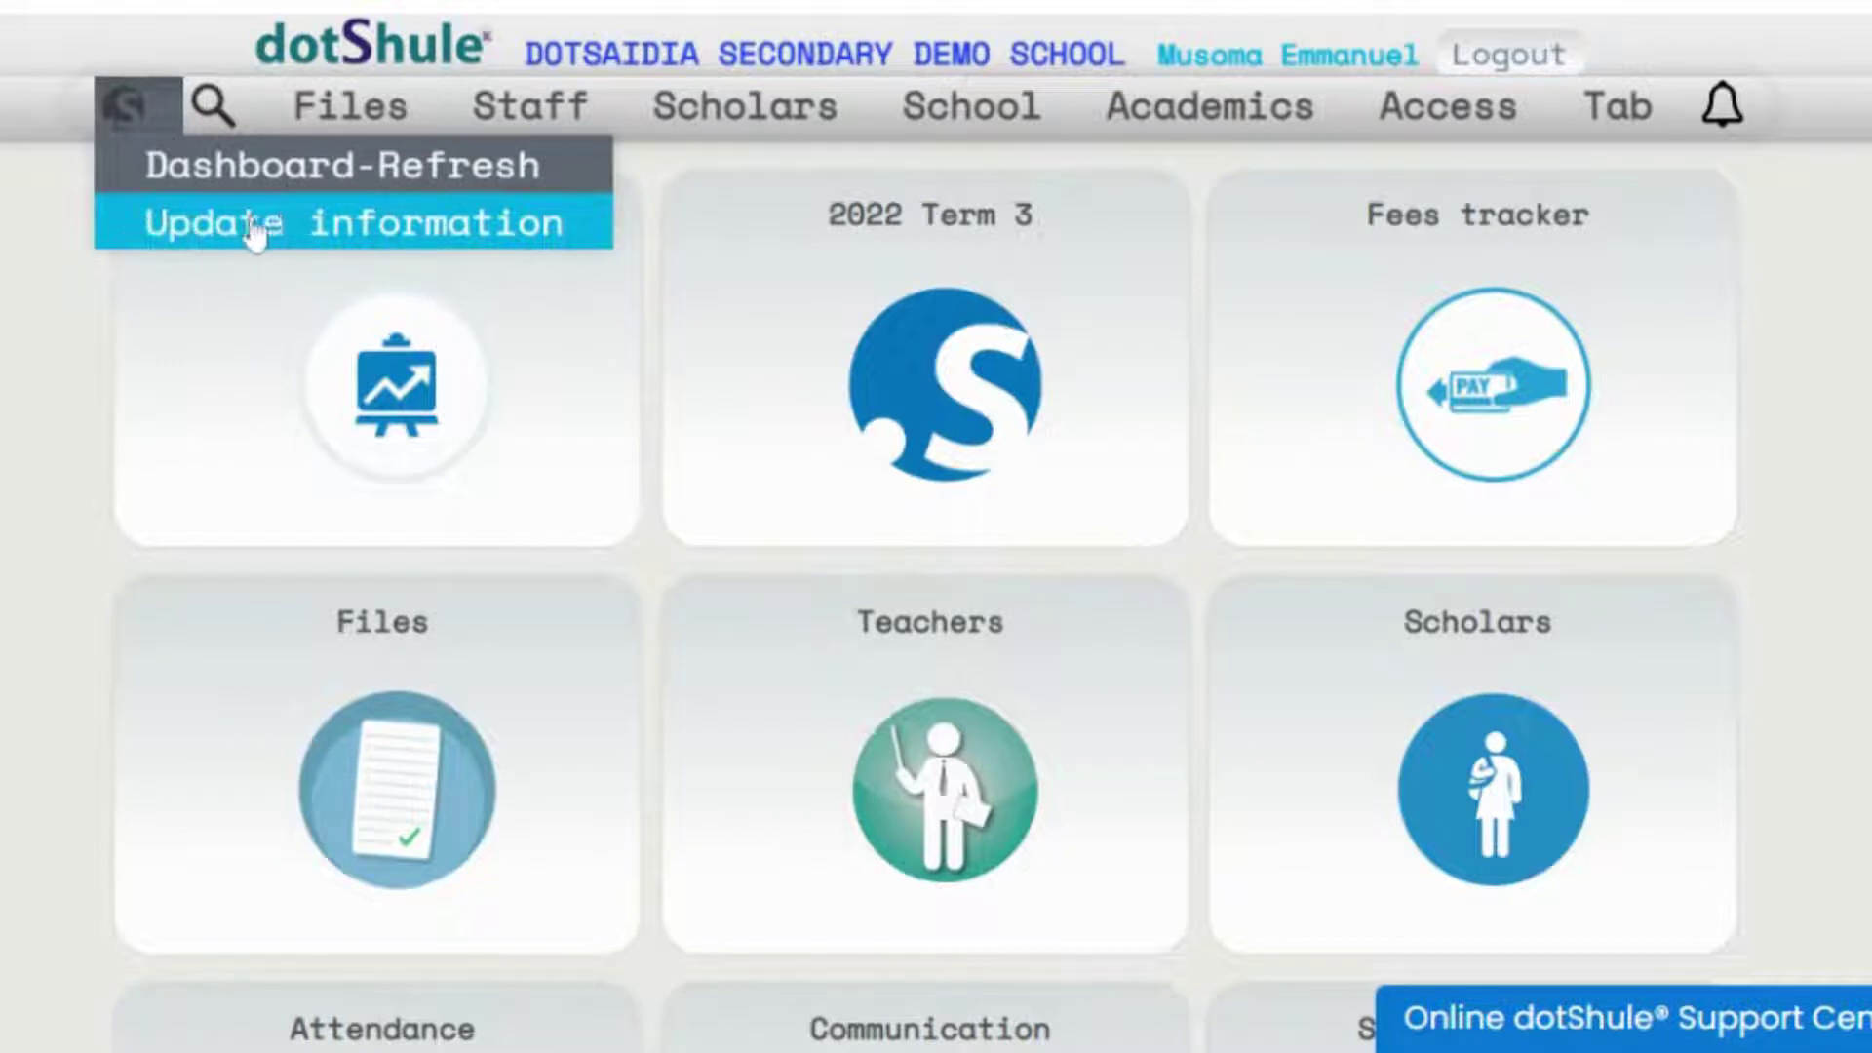
click(312, 224)
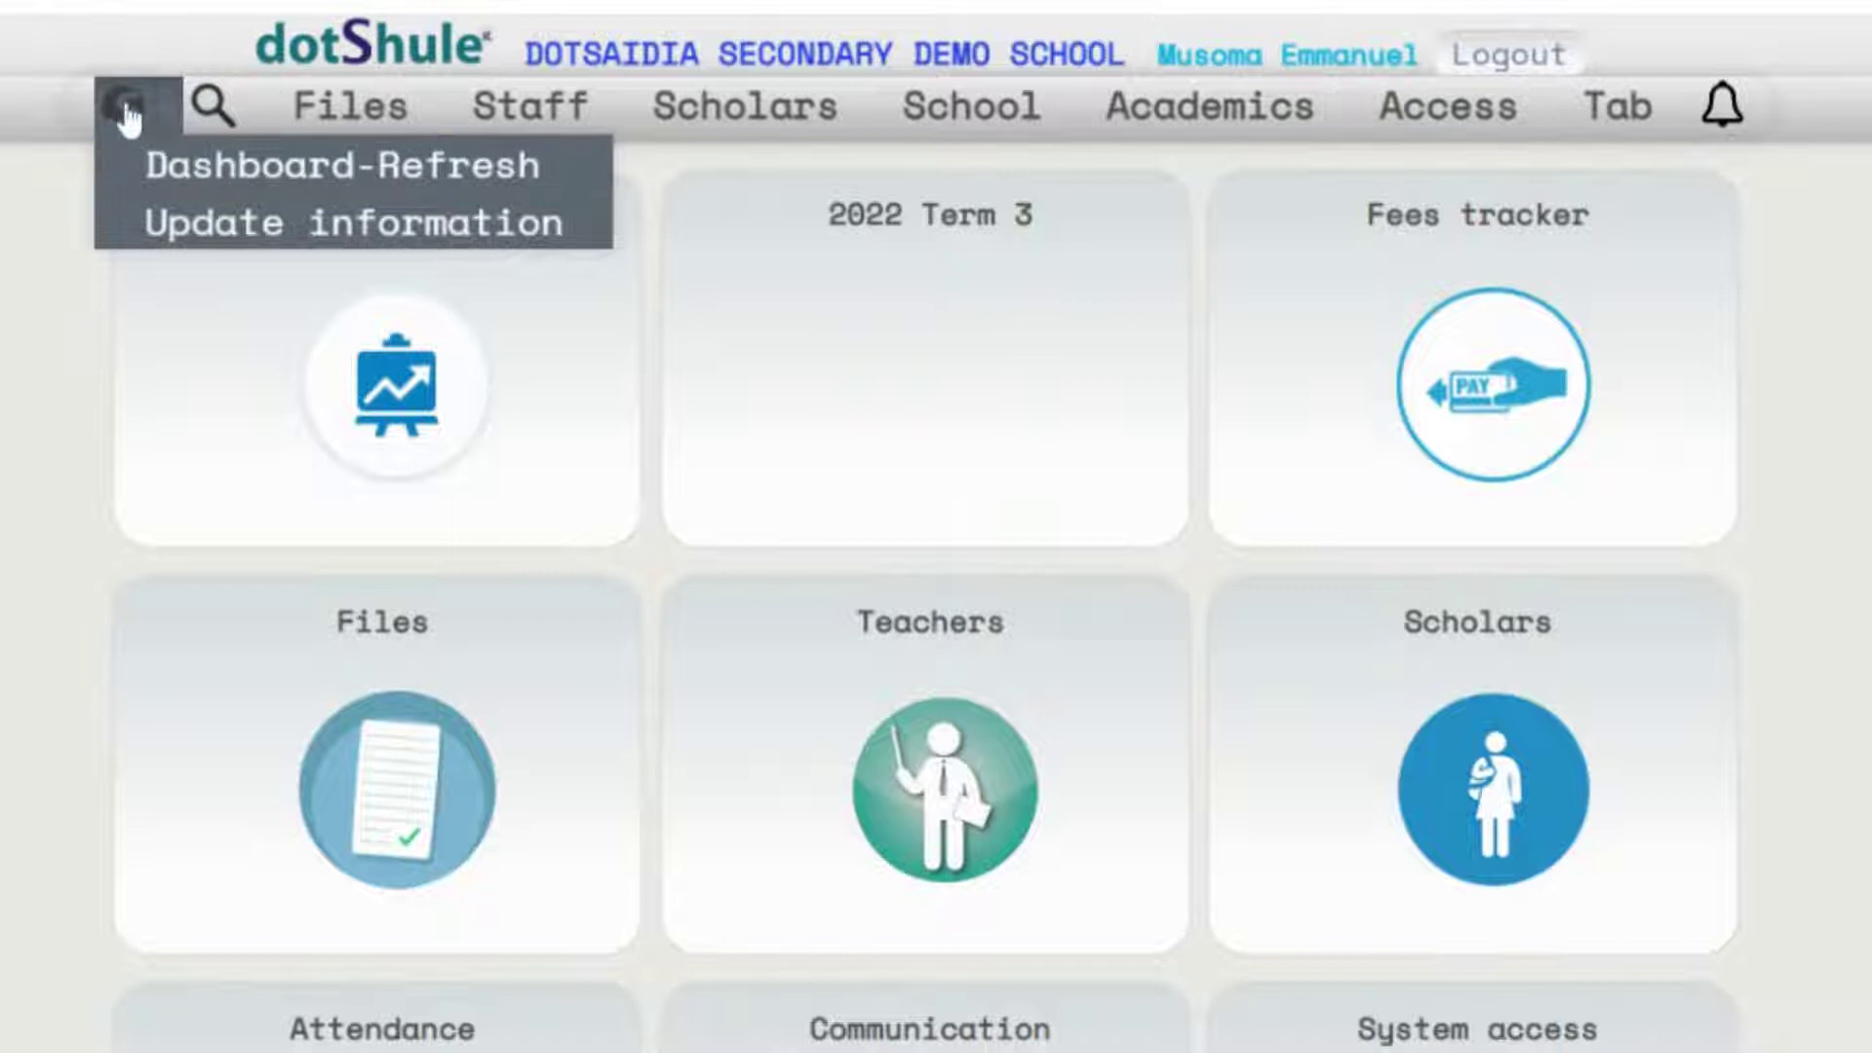
click(175, 236)
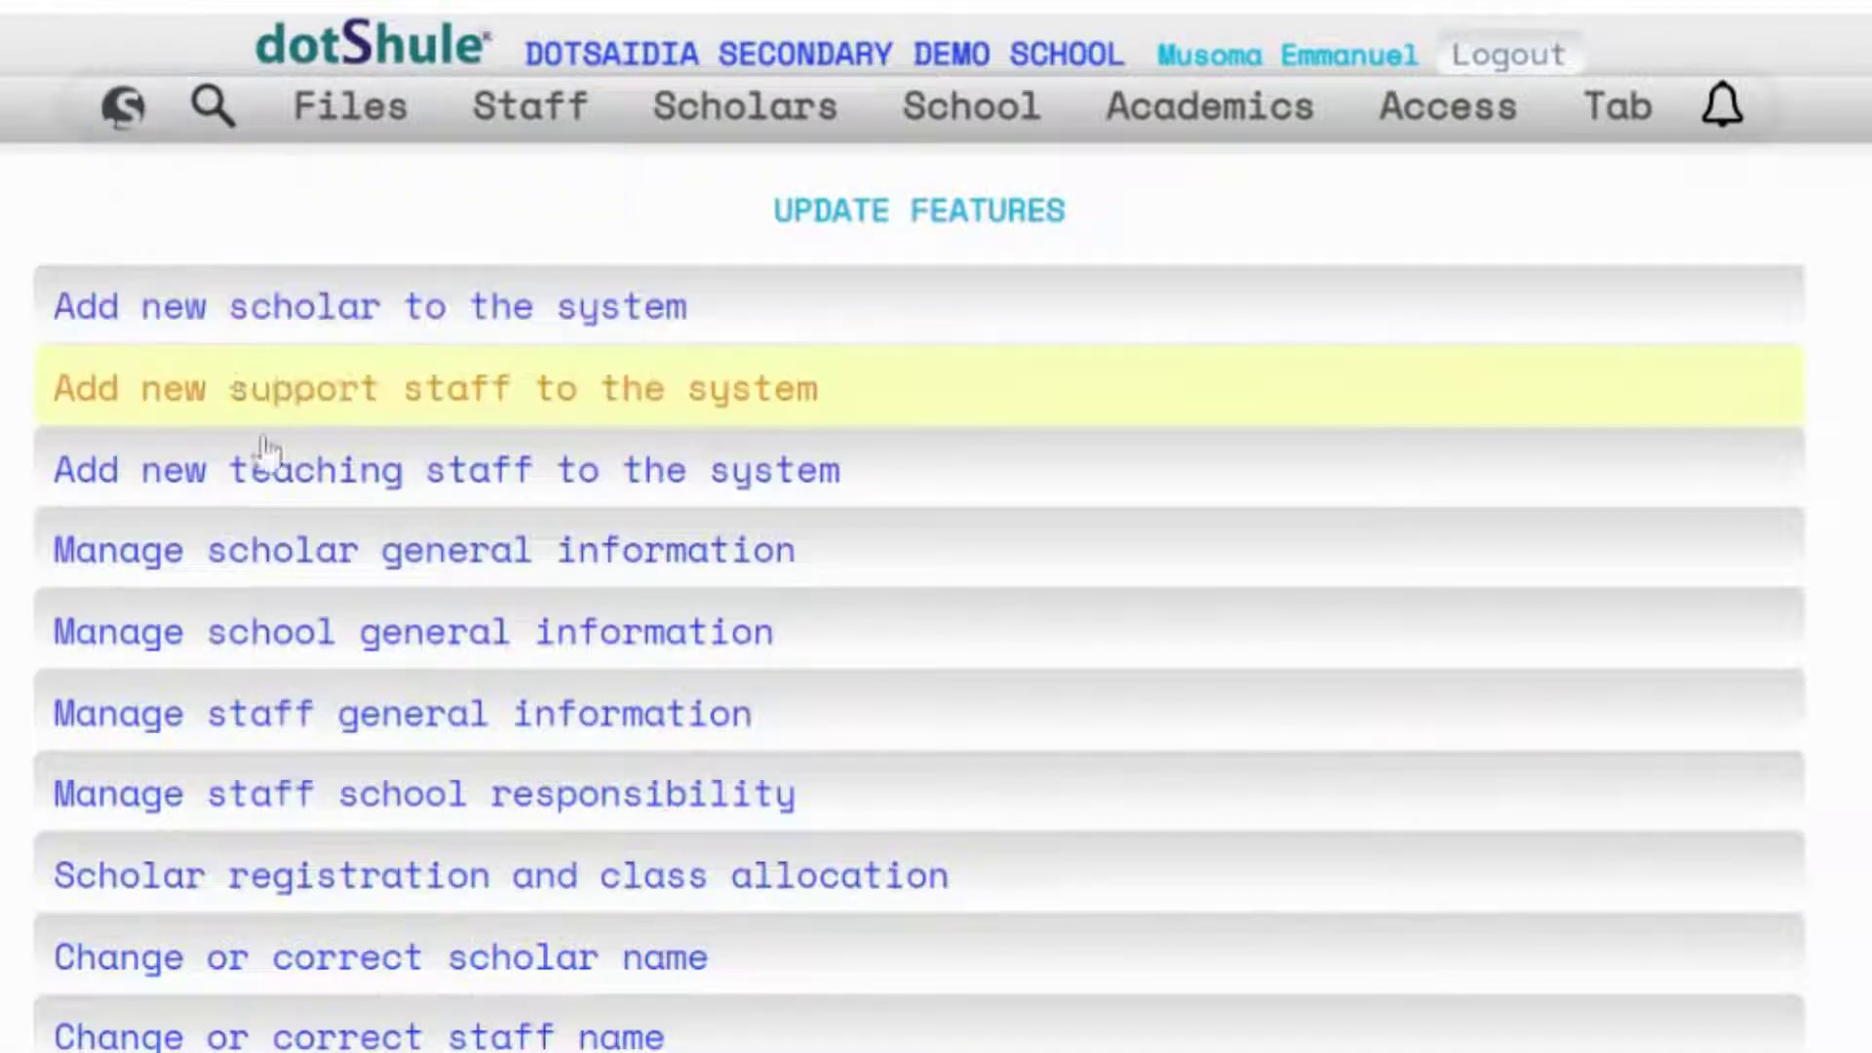
Unlock Manage school general information with the settings password and scroll through its options
click(382, 651)
click(992, 757)
text(••••••••)
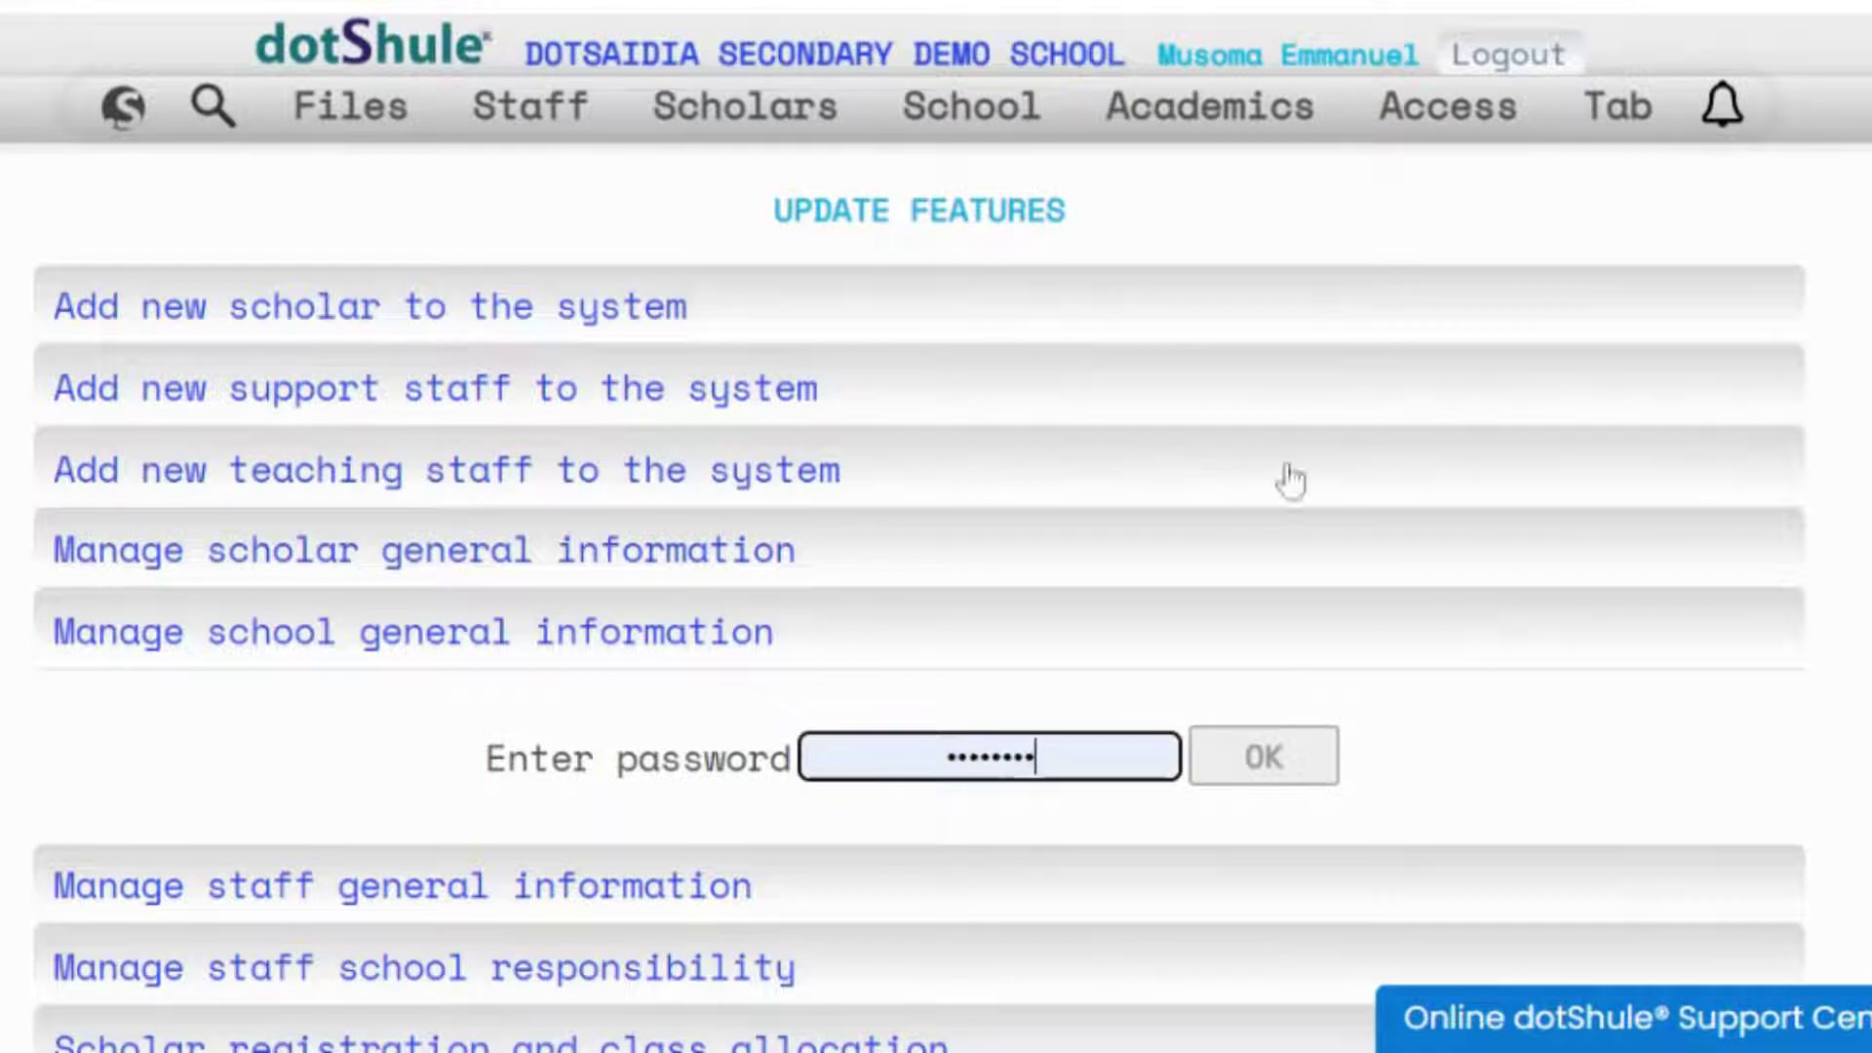
click(1284, 766)
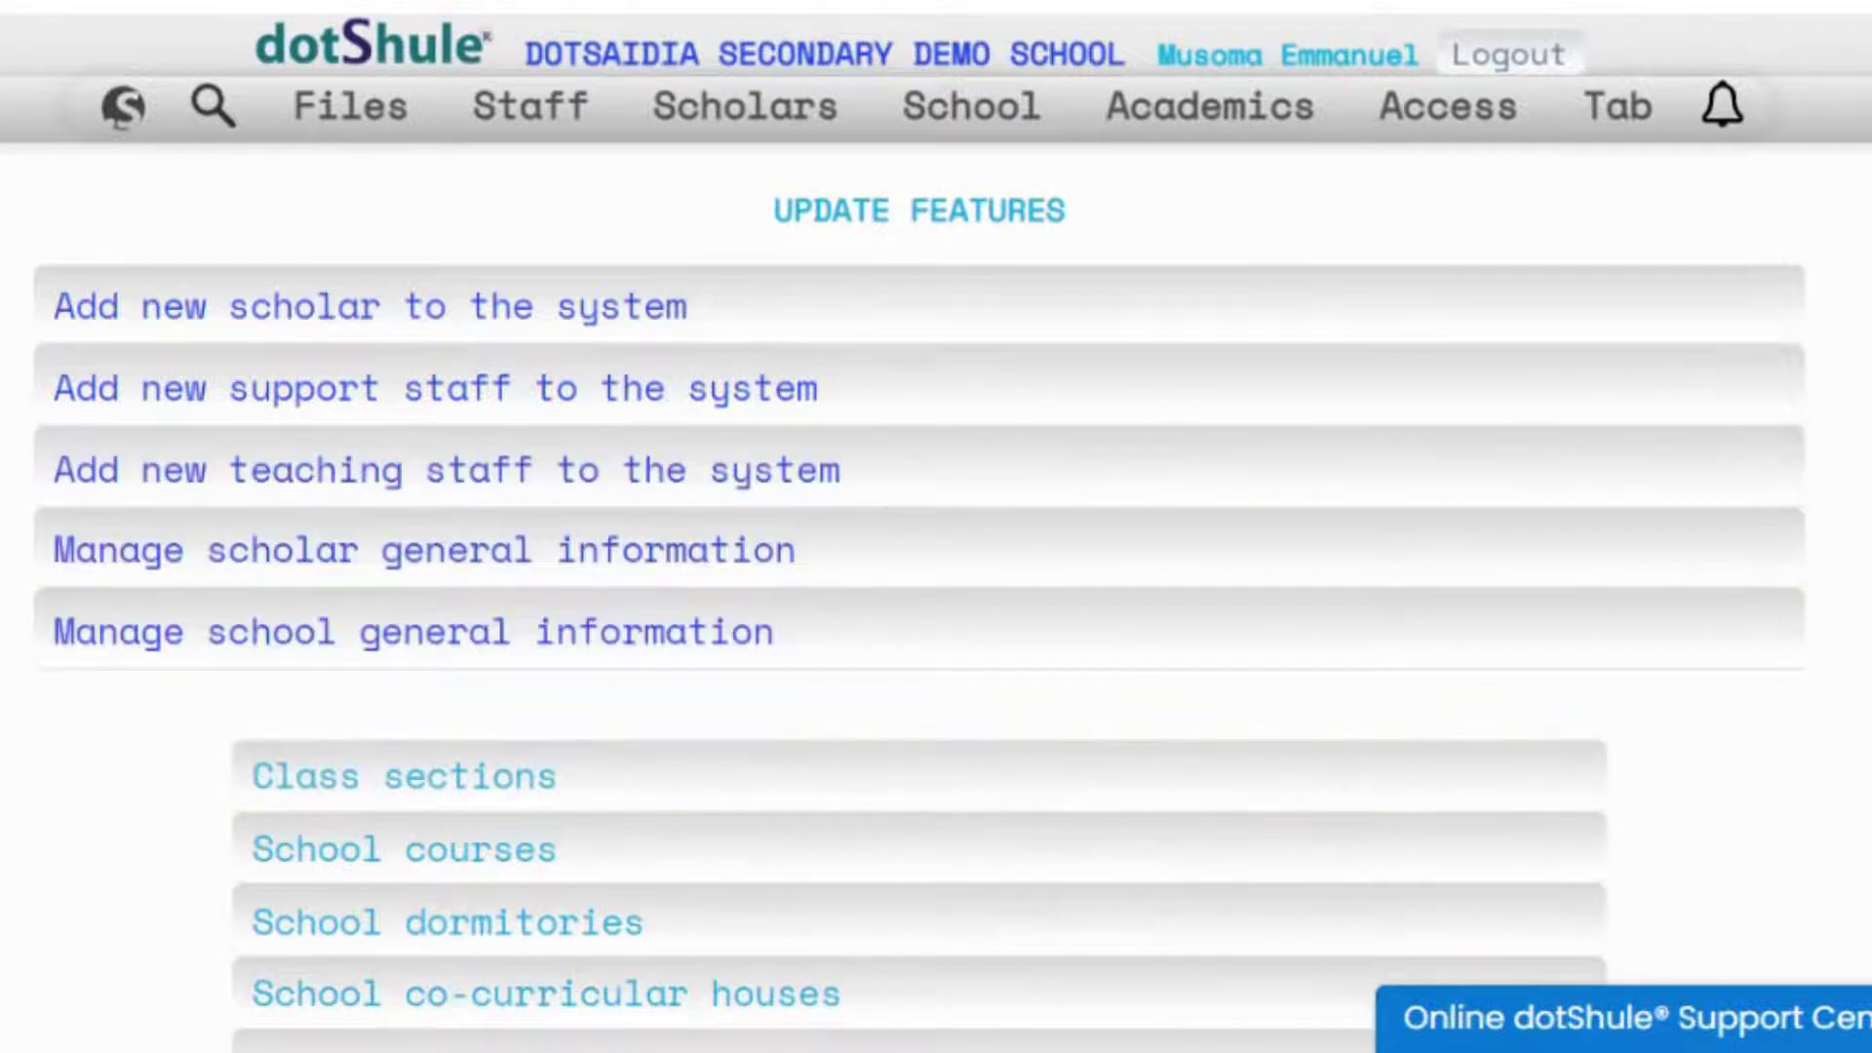
scroll(940, 647, down, 2)
scroll(965, 585, down, 3)
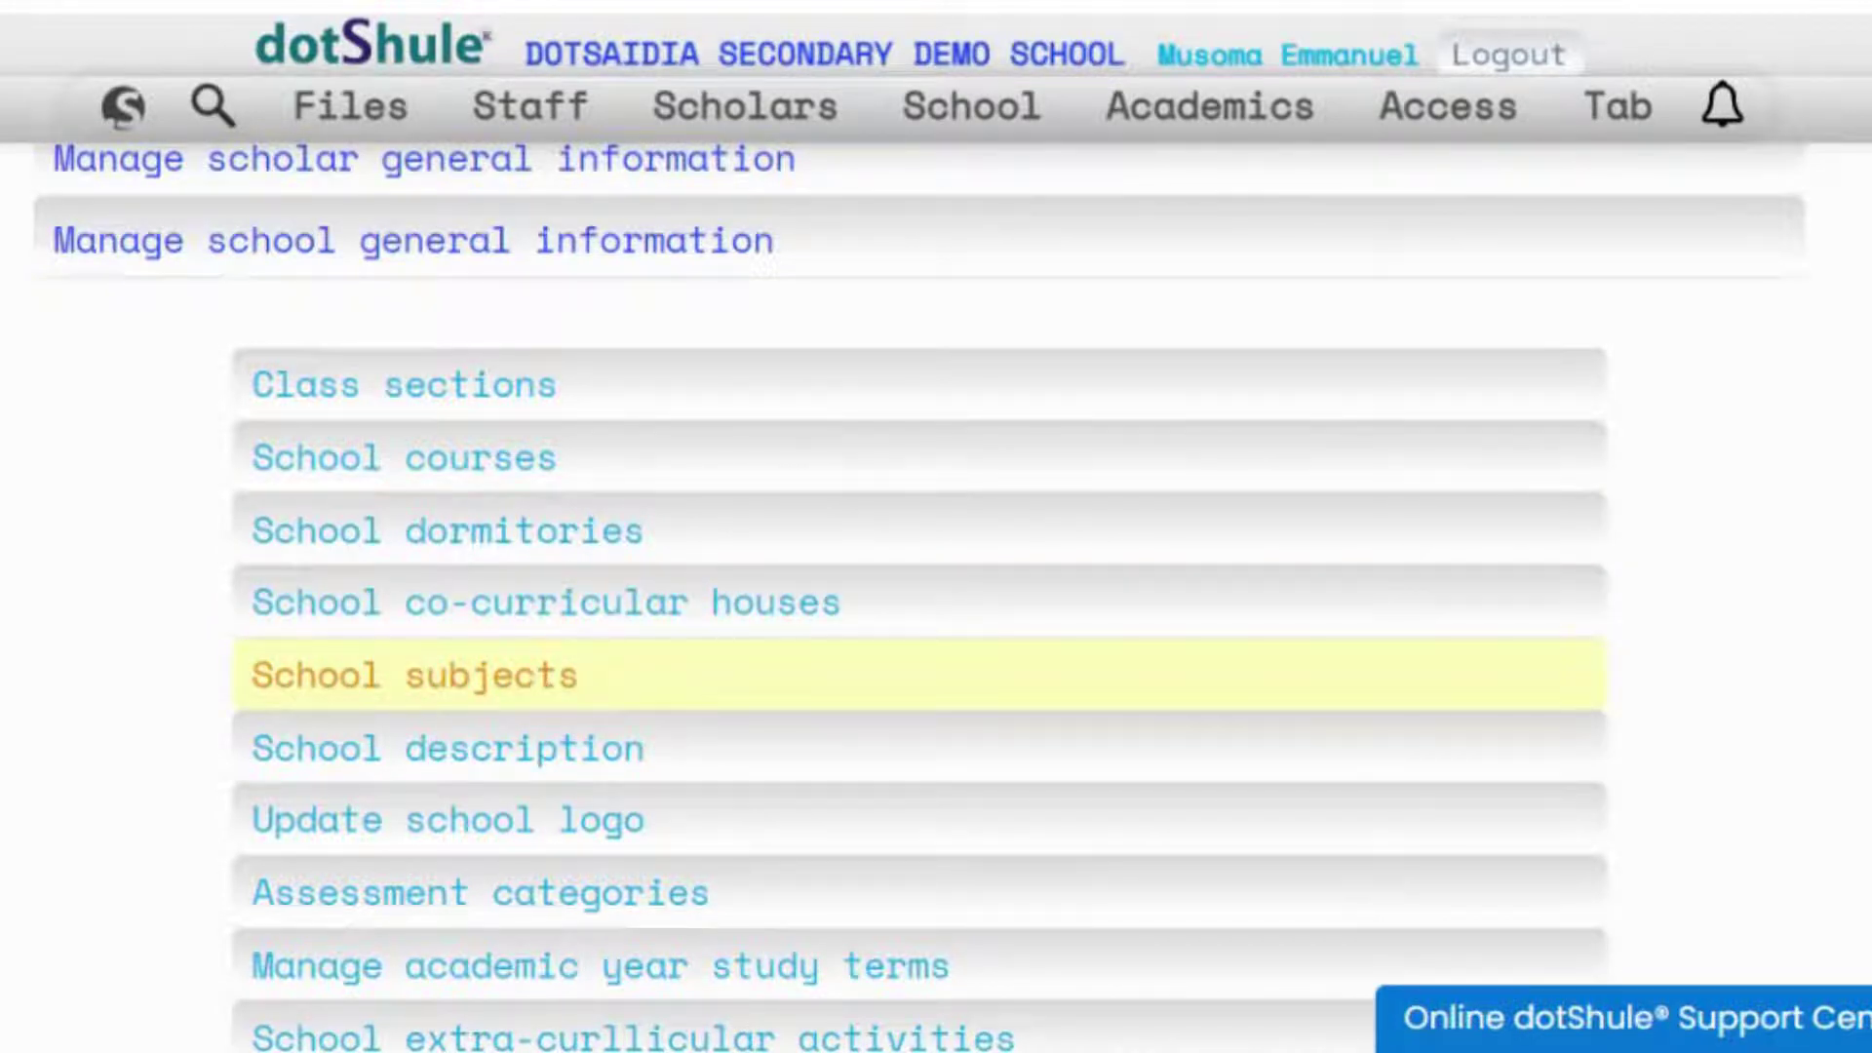
scroll(546, 673, down, 1)
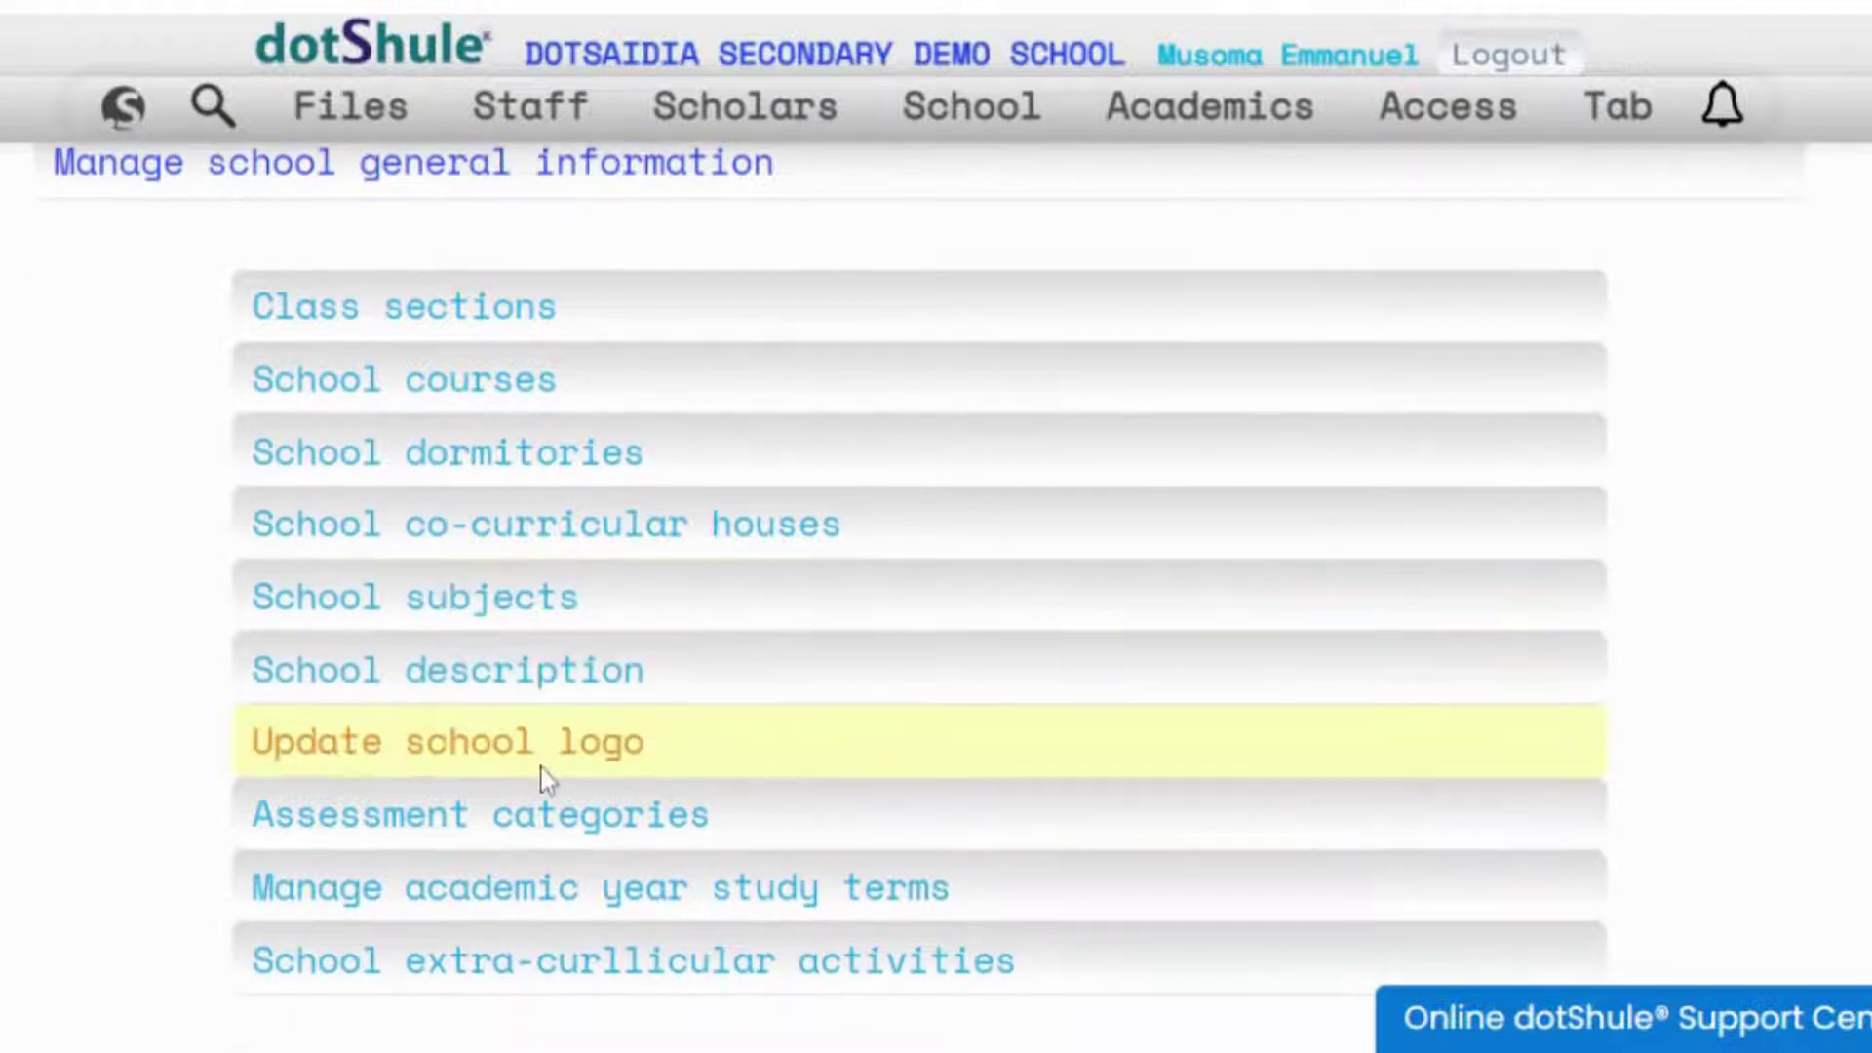
View the Class sections streams table and add-classes form, then return to the dashboard
click(403, 308)
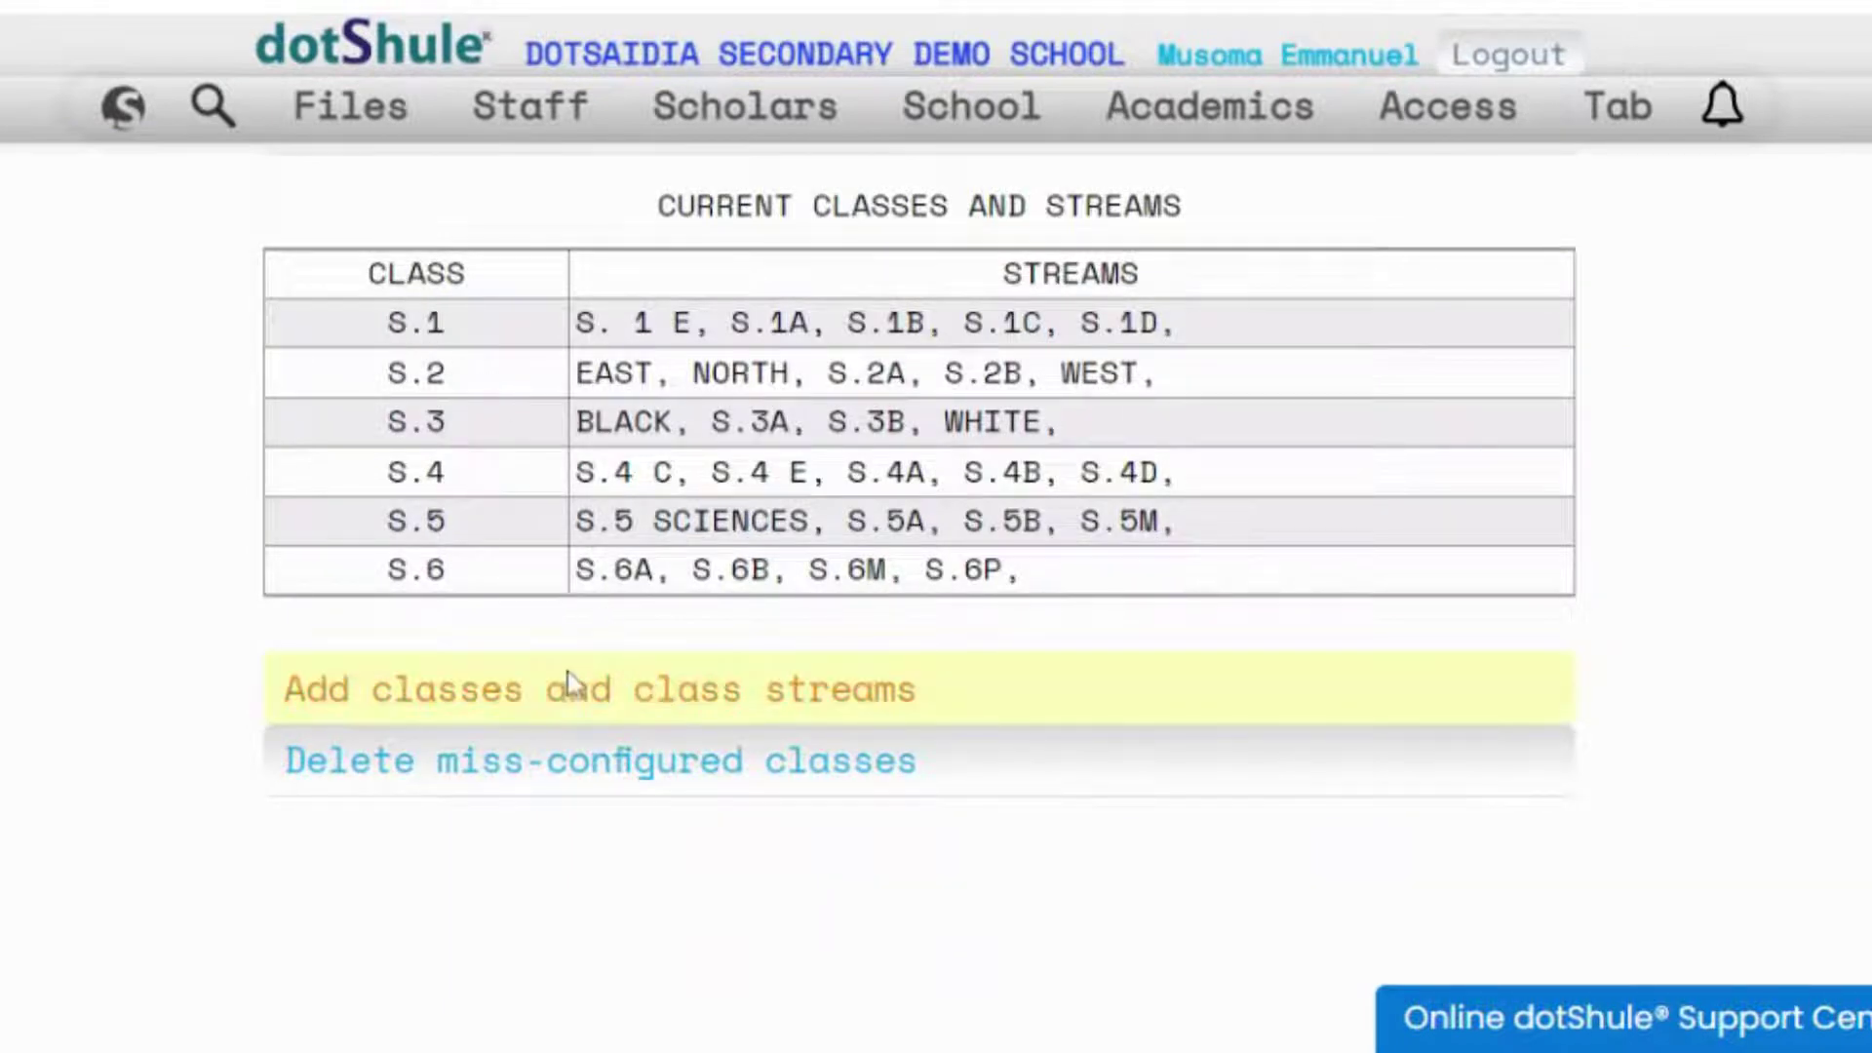
click(578, 692)
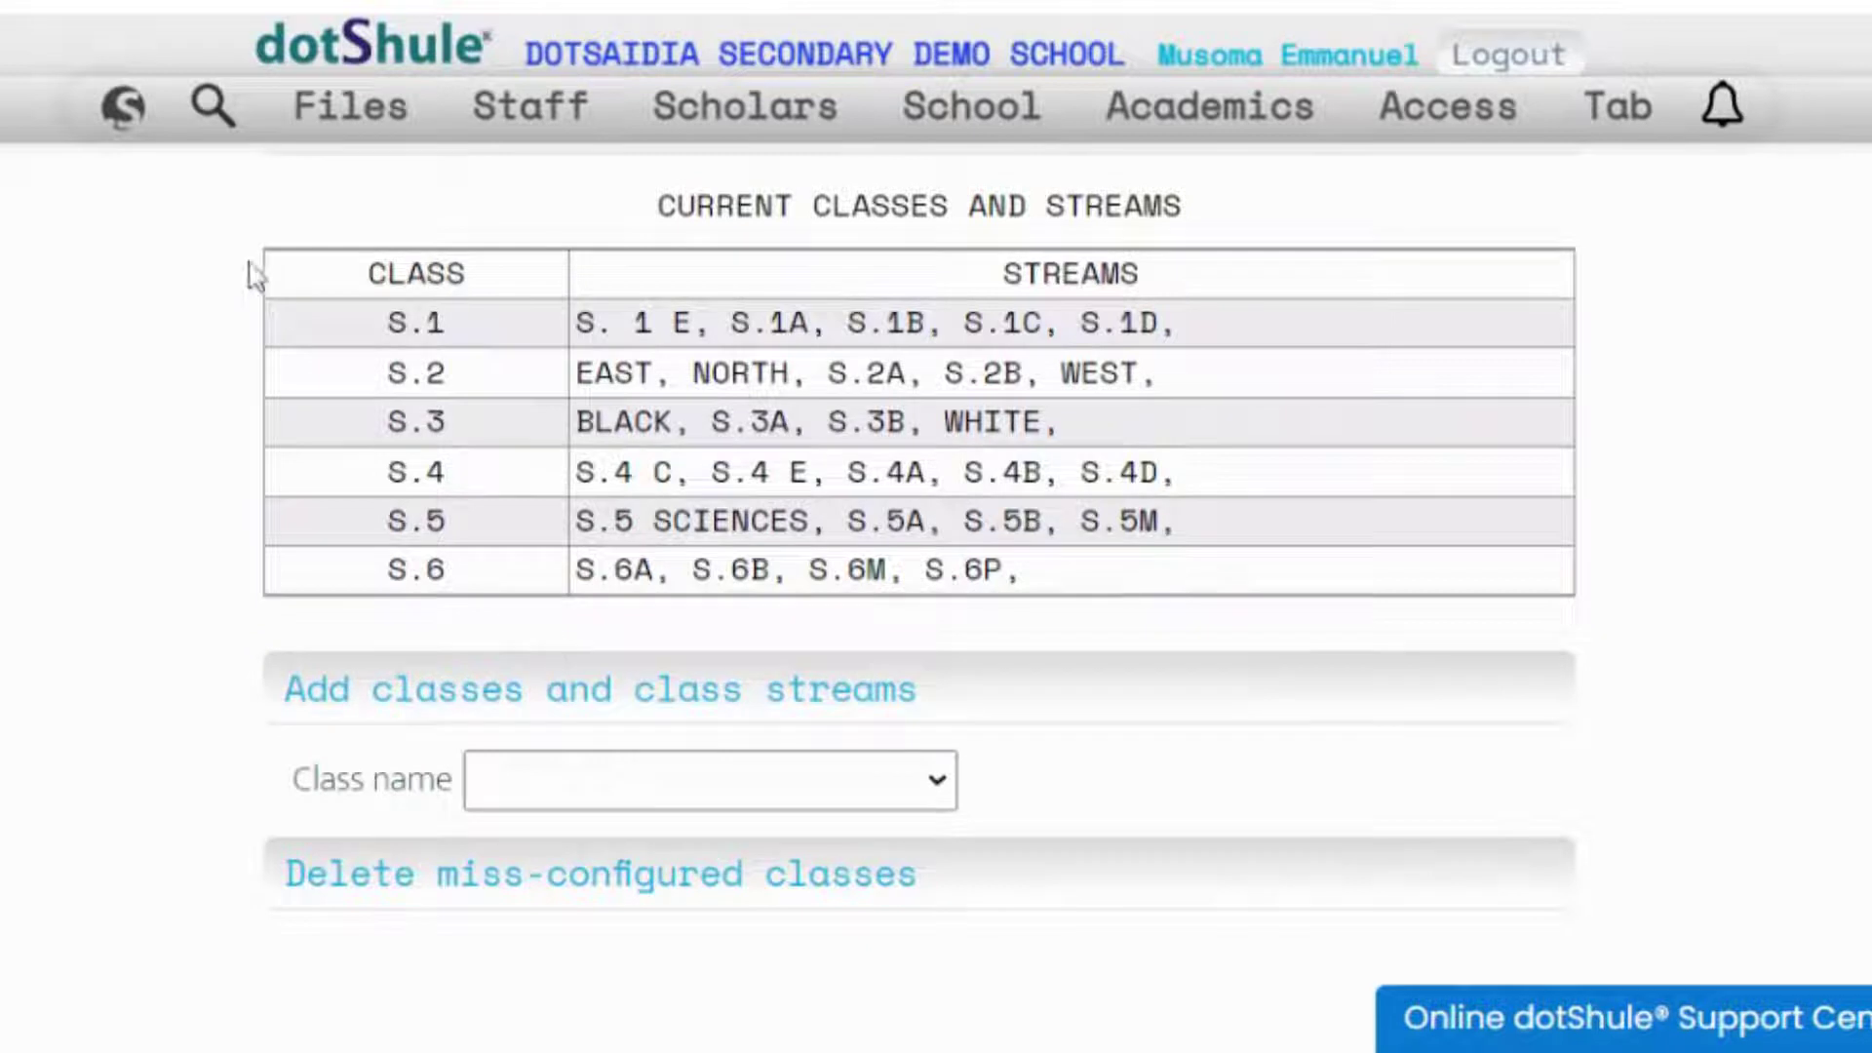
click(130, 183)
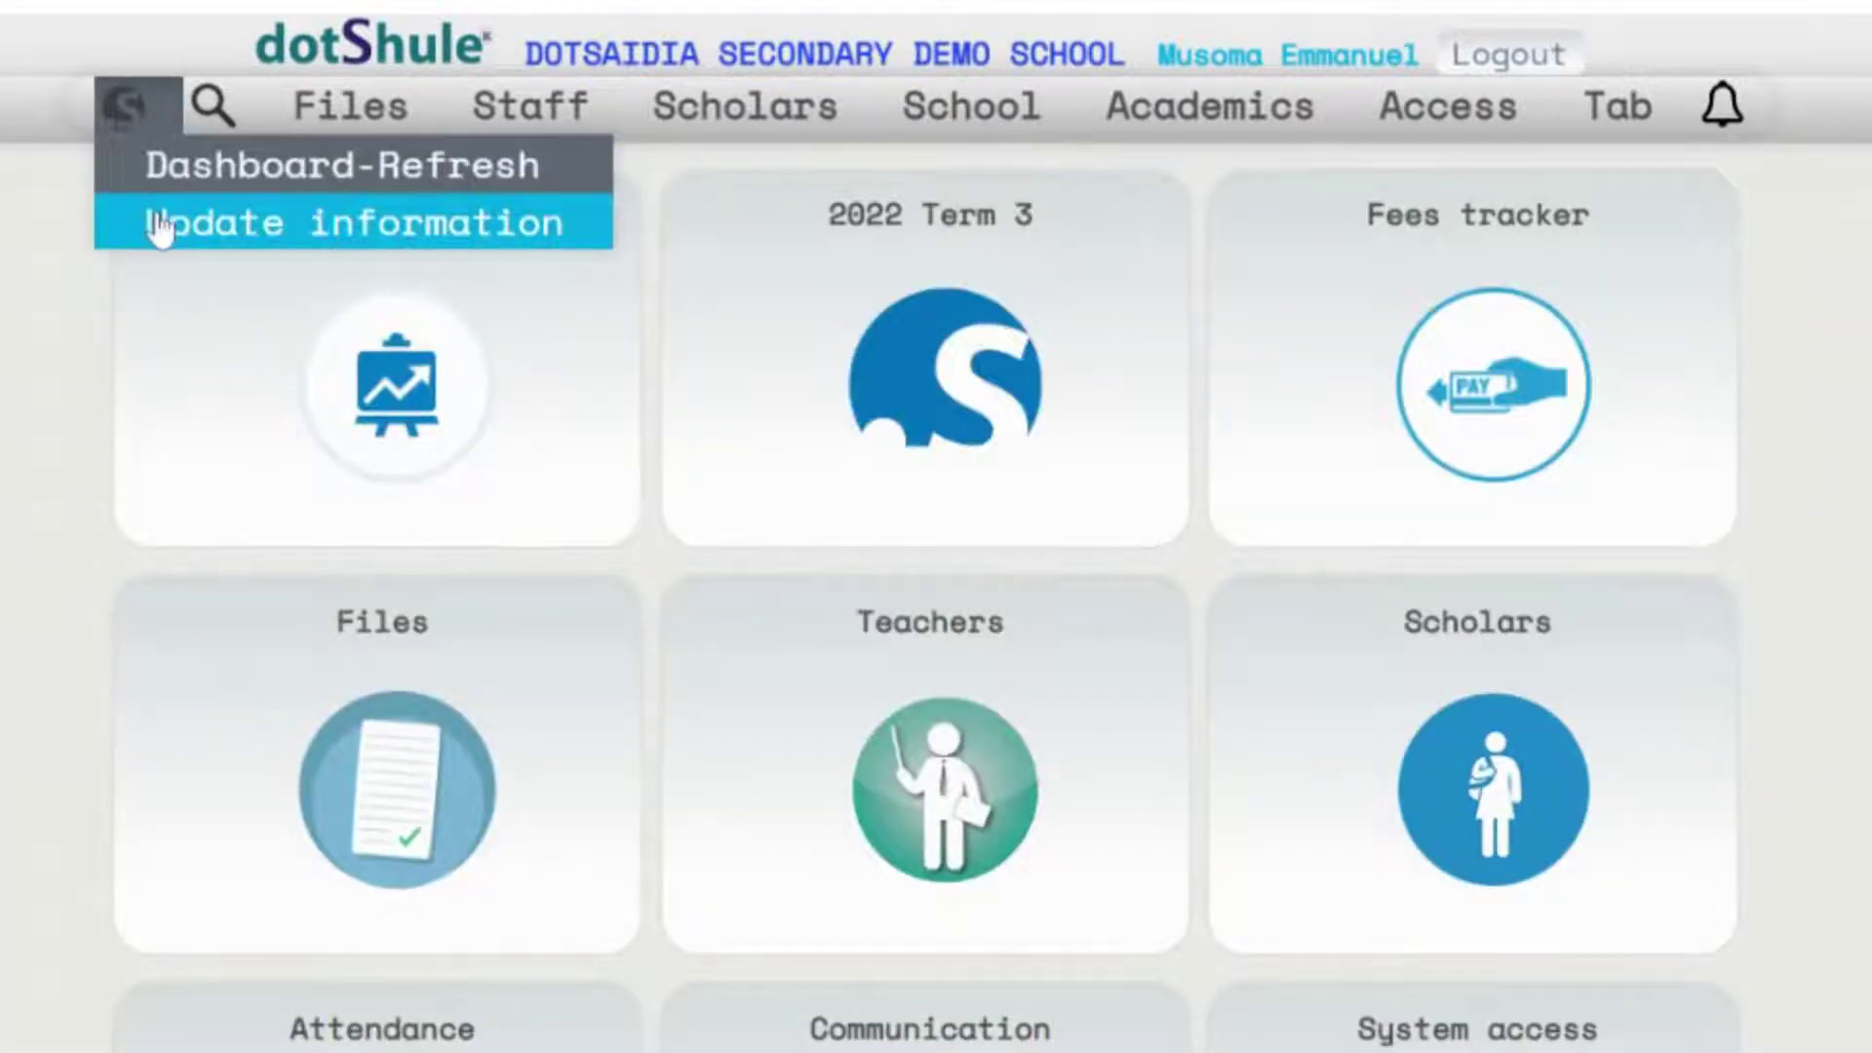
Reopen the Update Features list from the dashboard
click(171, 221)
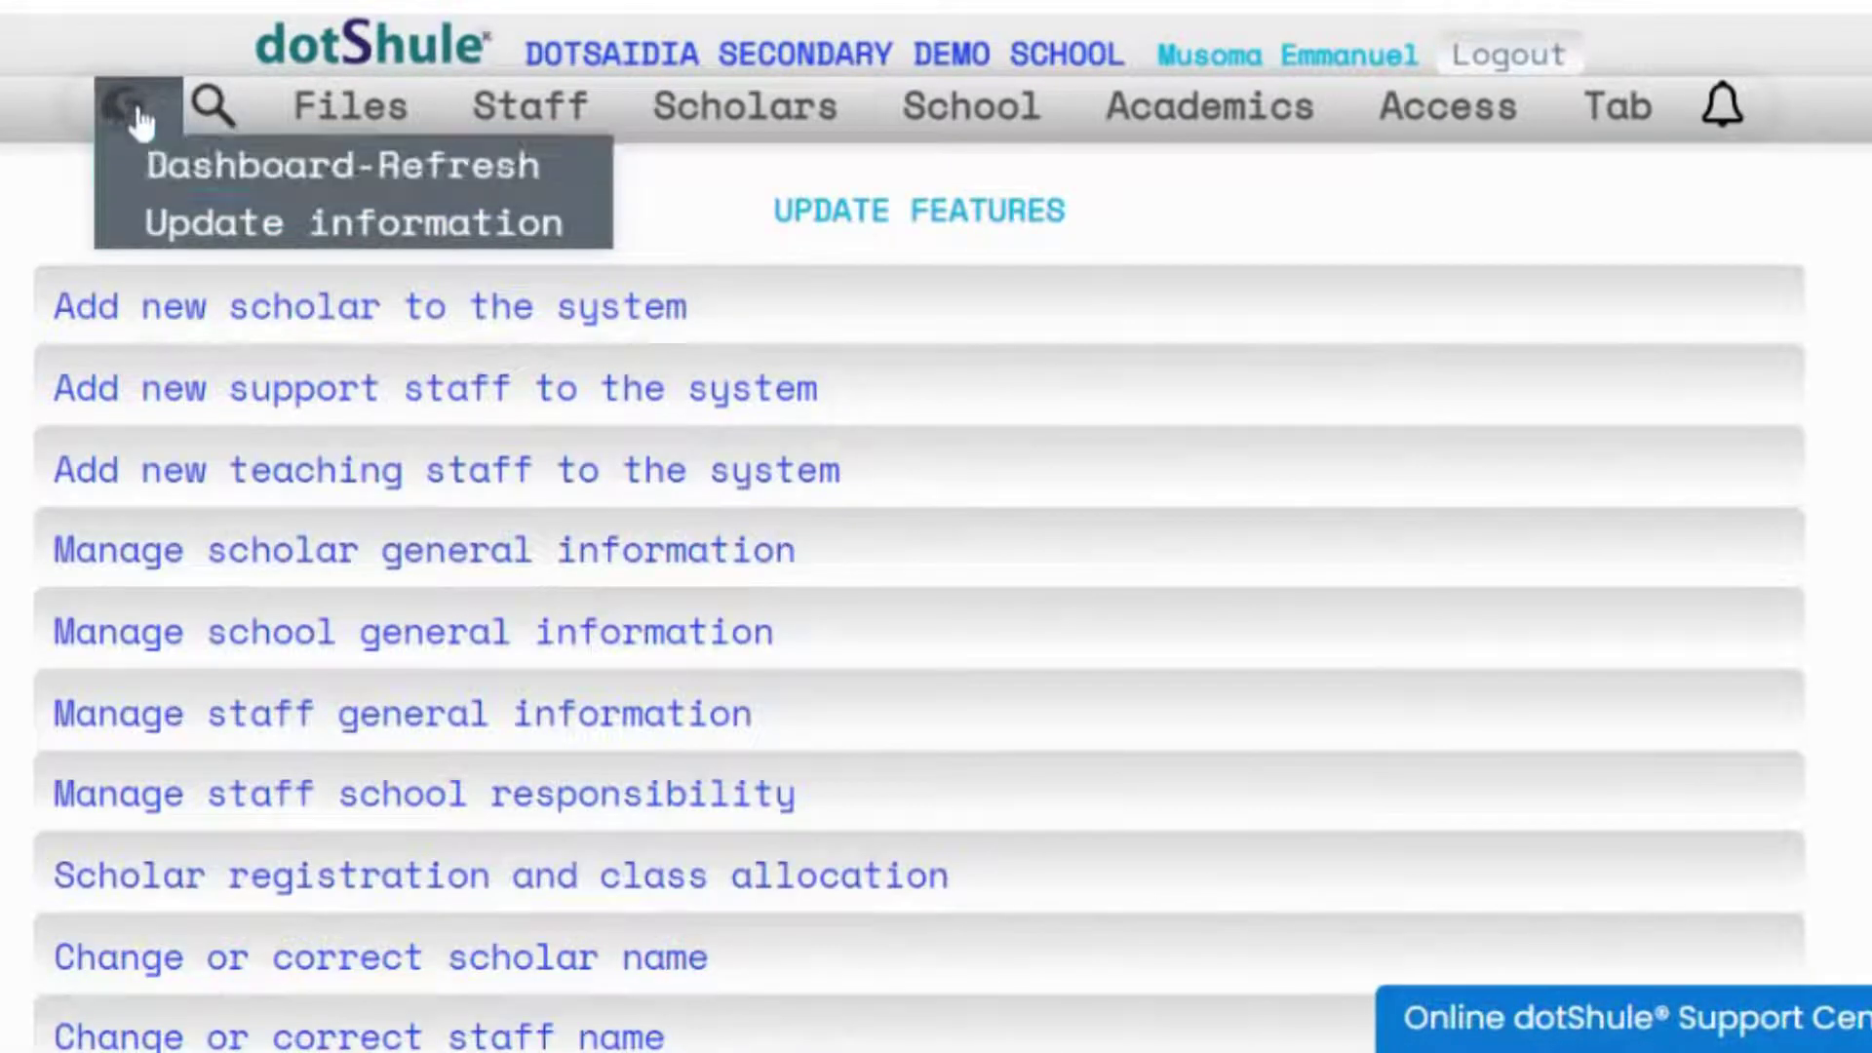
click(192, 175)
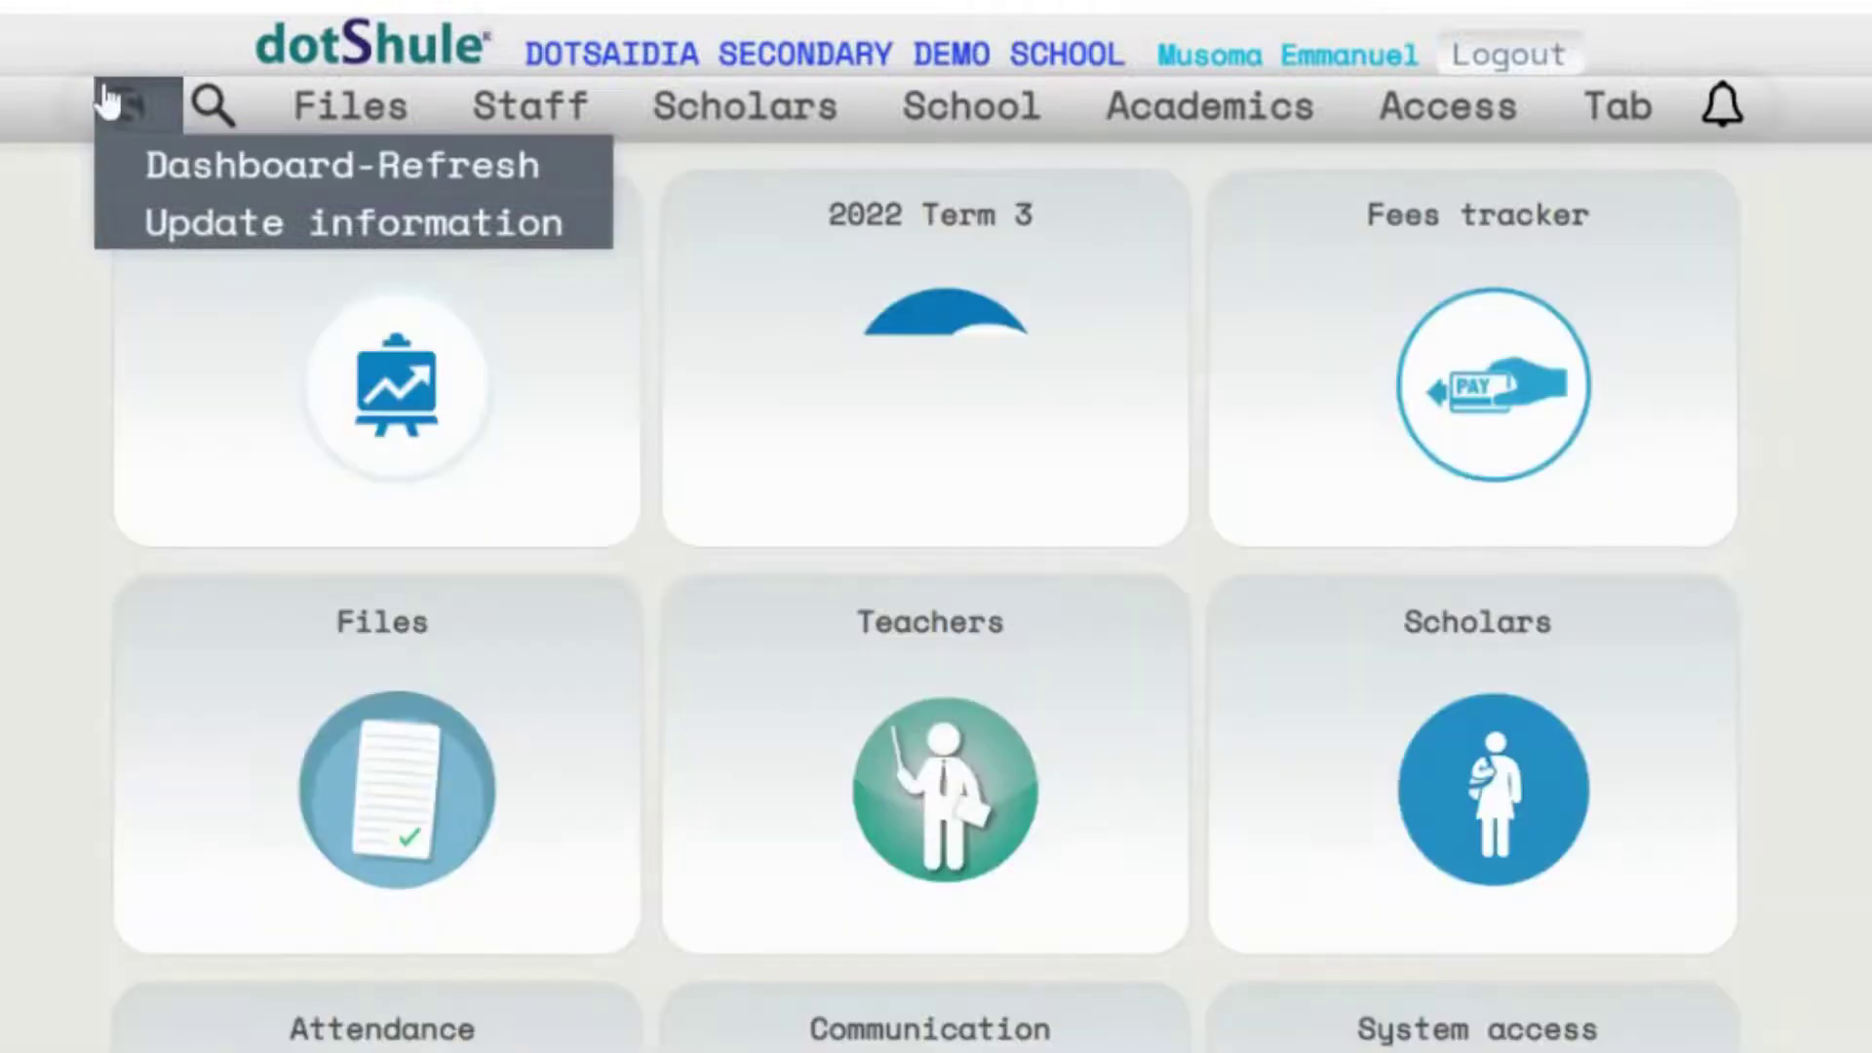
click(176, 230)
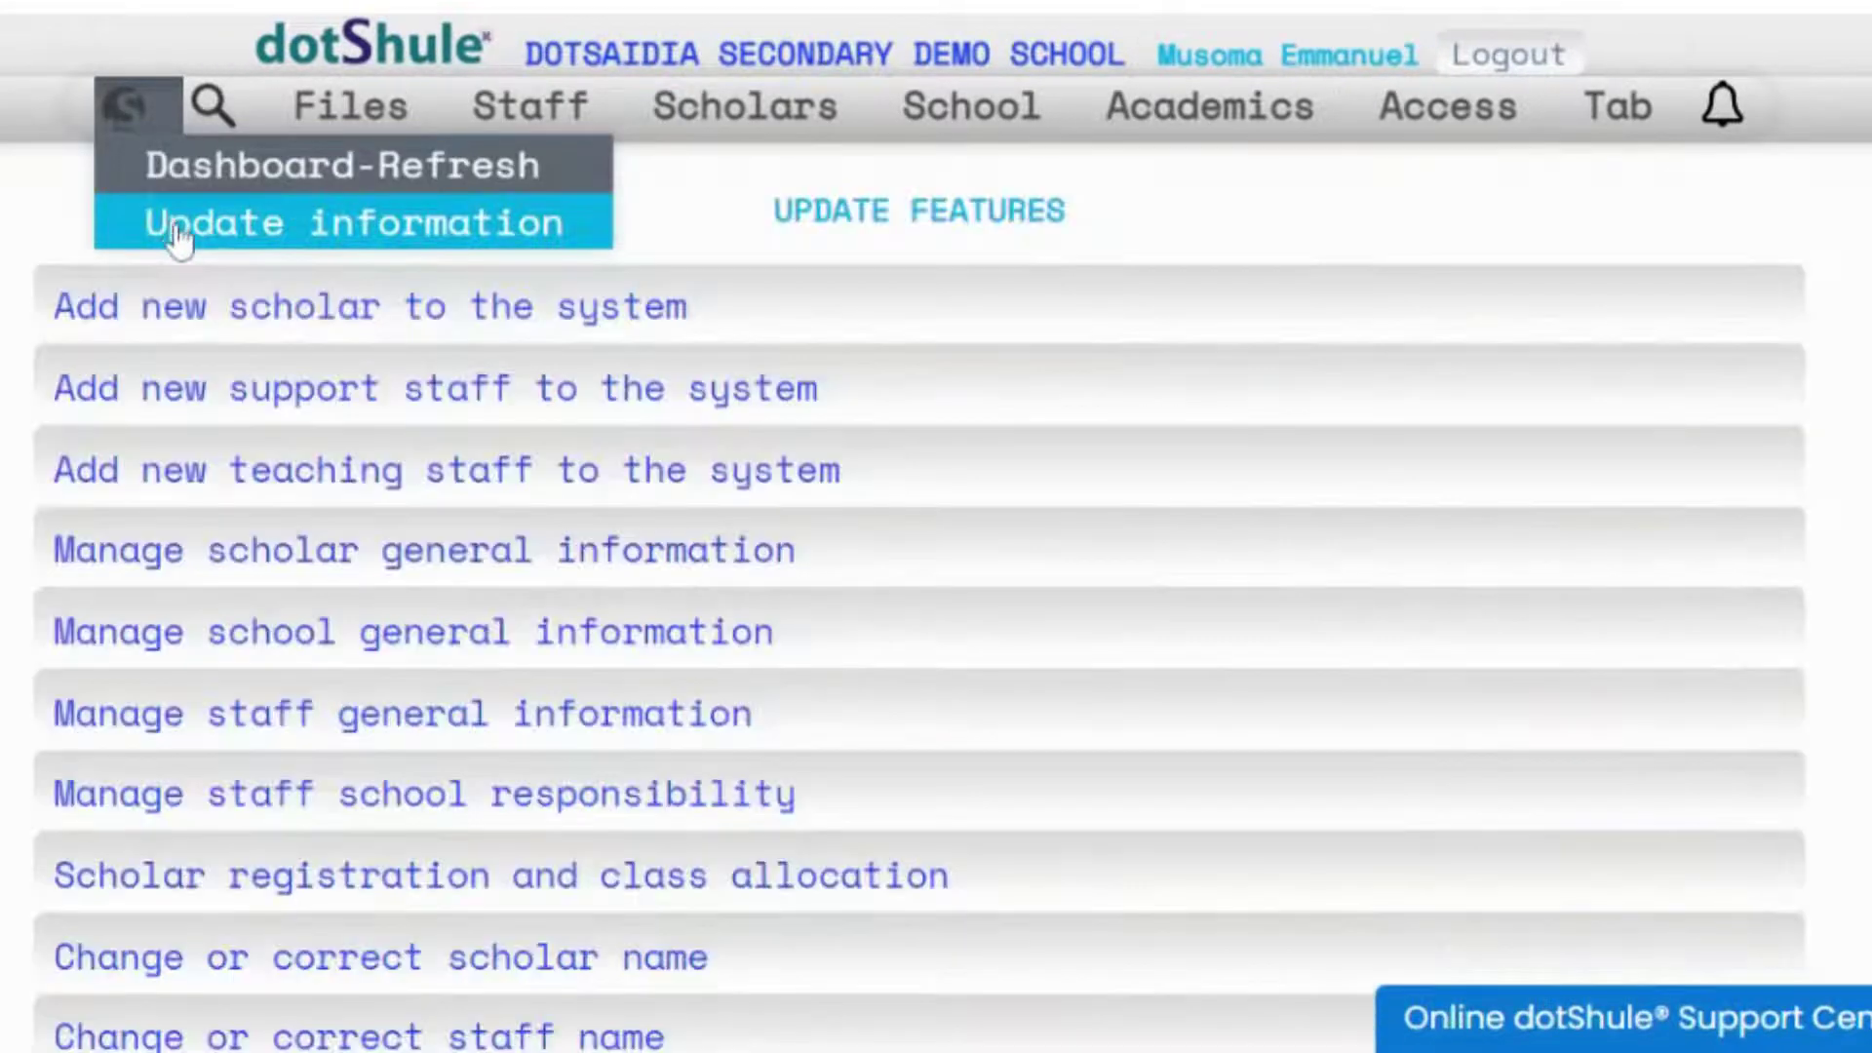
Unlock school general information with the password and open Class sections
click(357, 641)
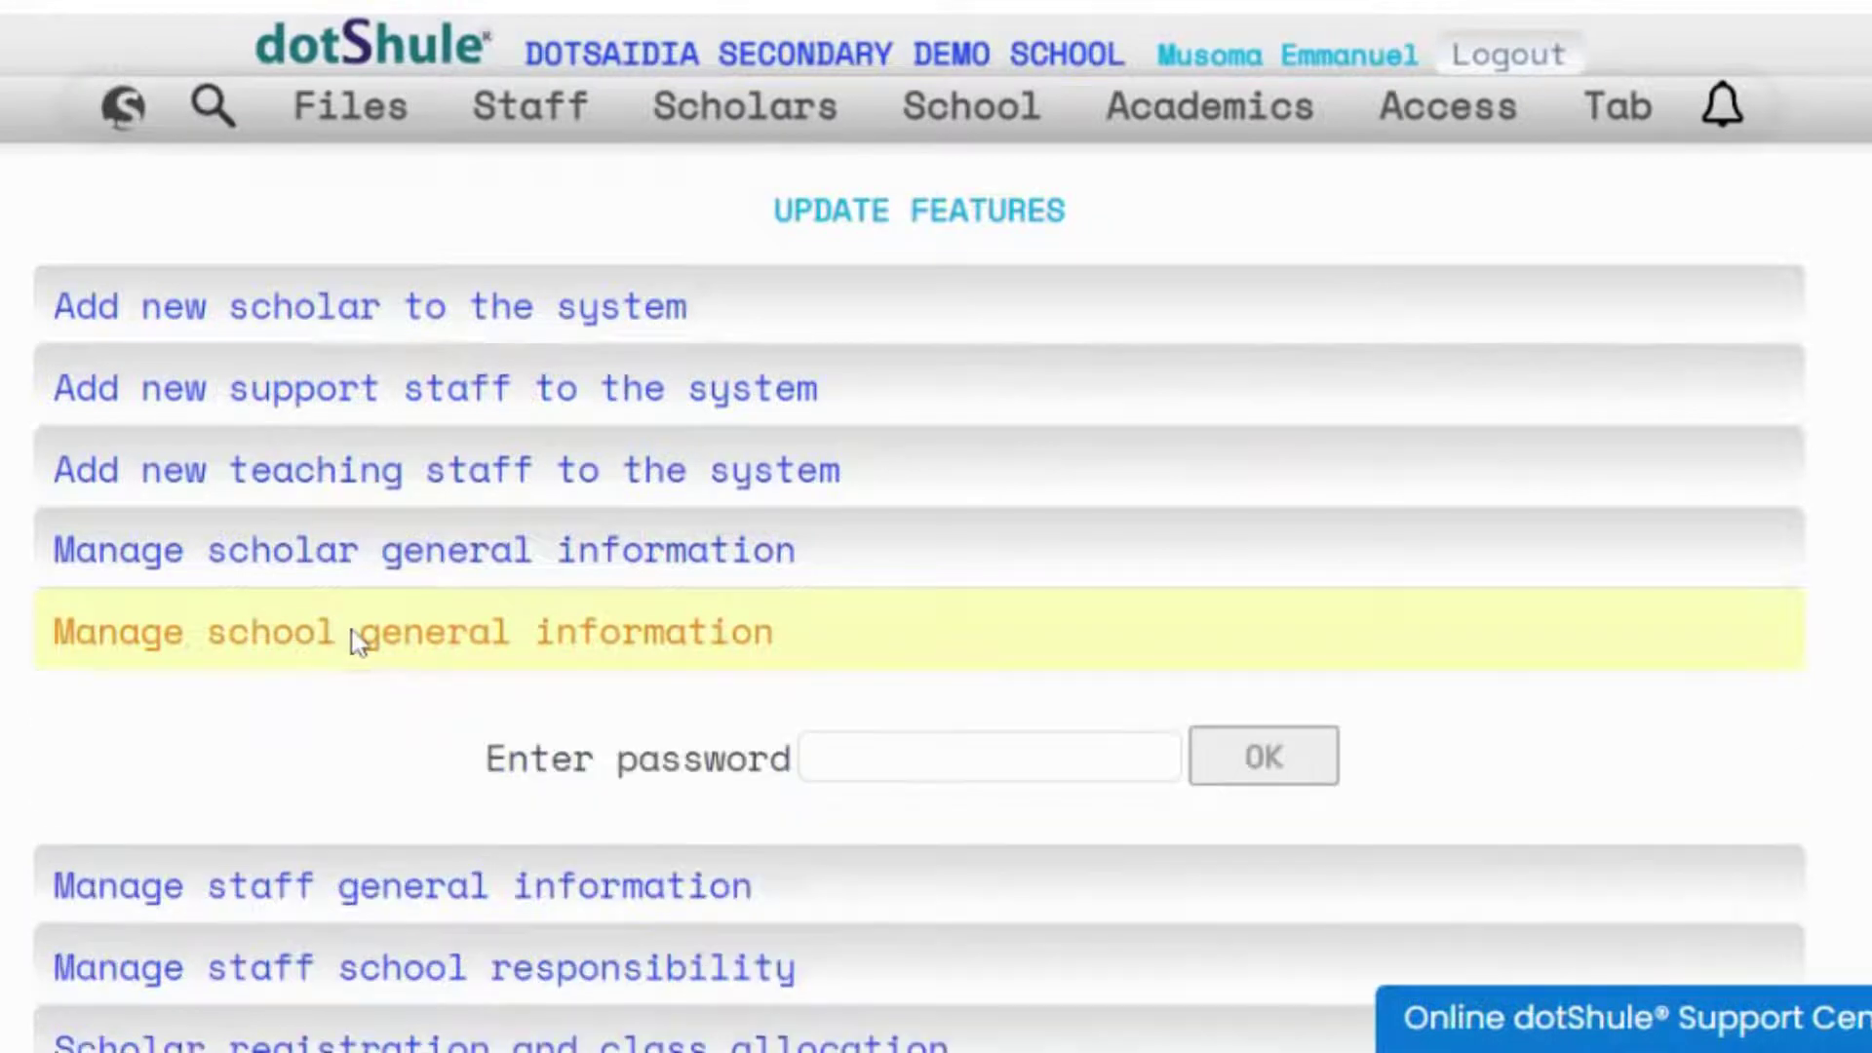
click(809, 755)
text(•••••••••)
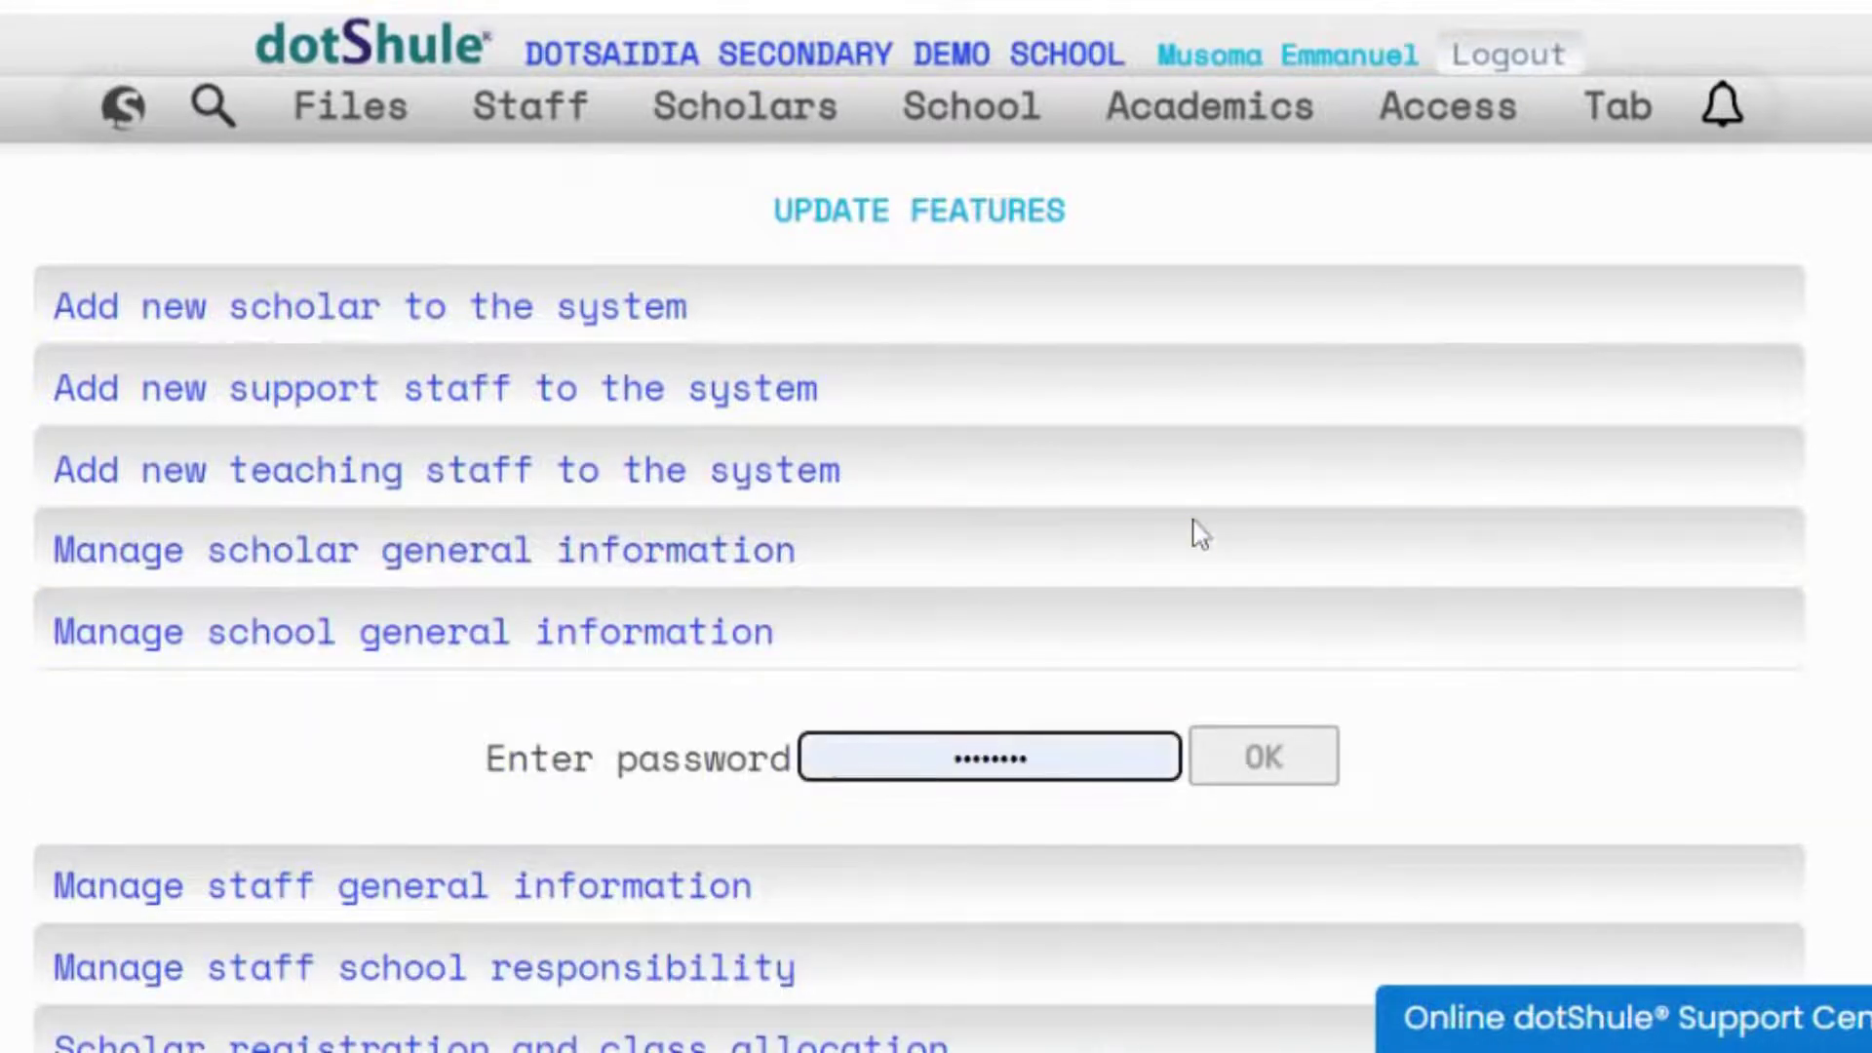
click(1263, 780)
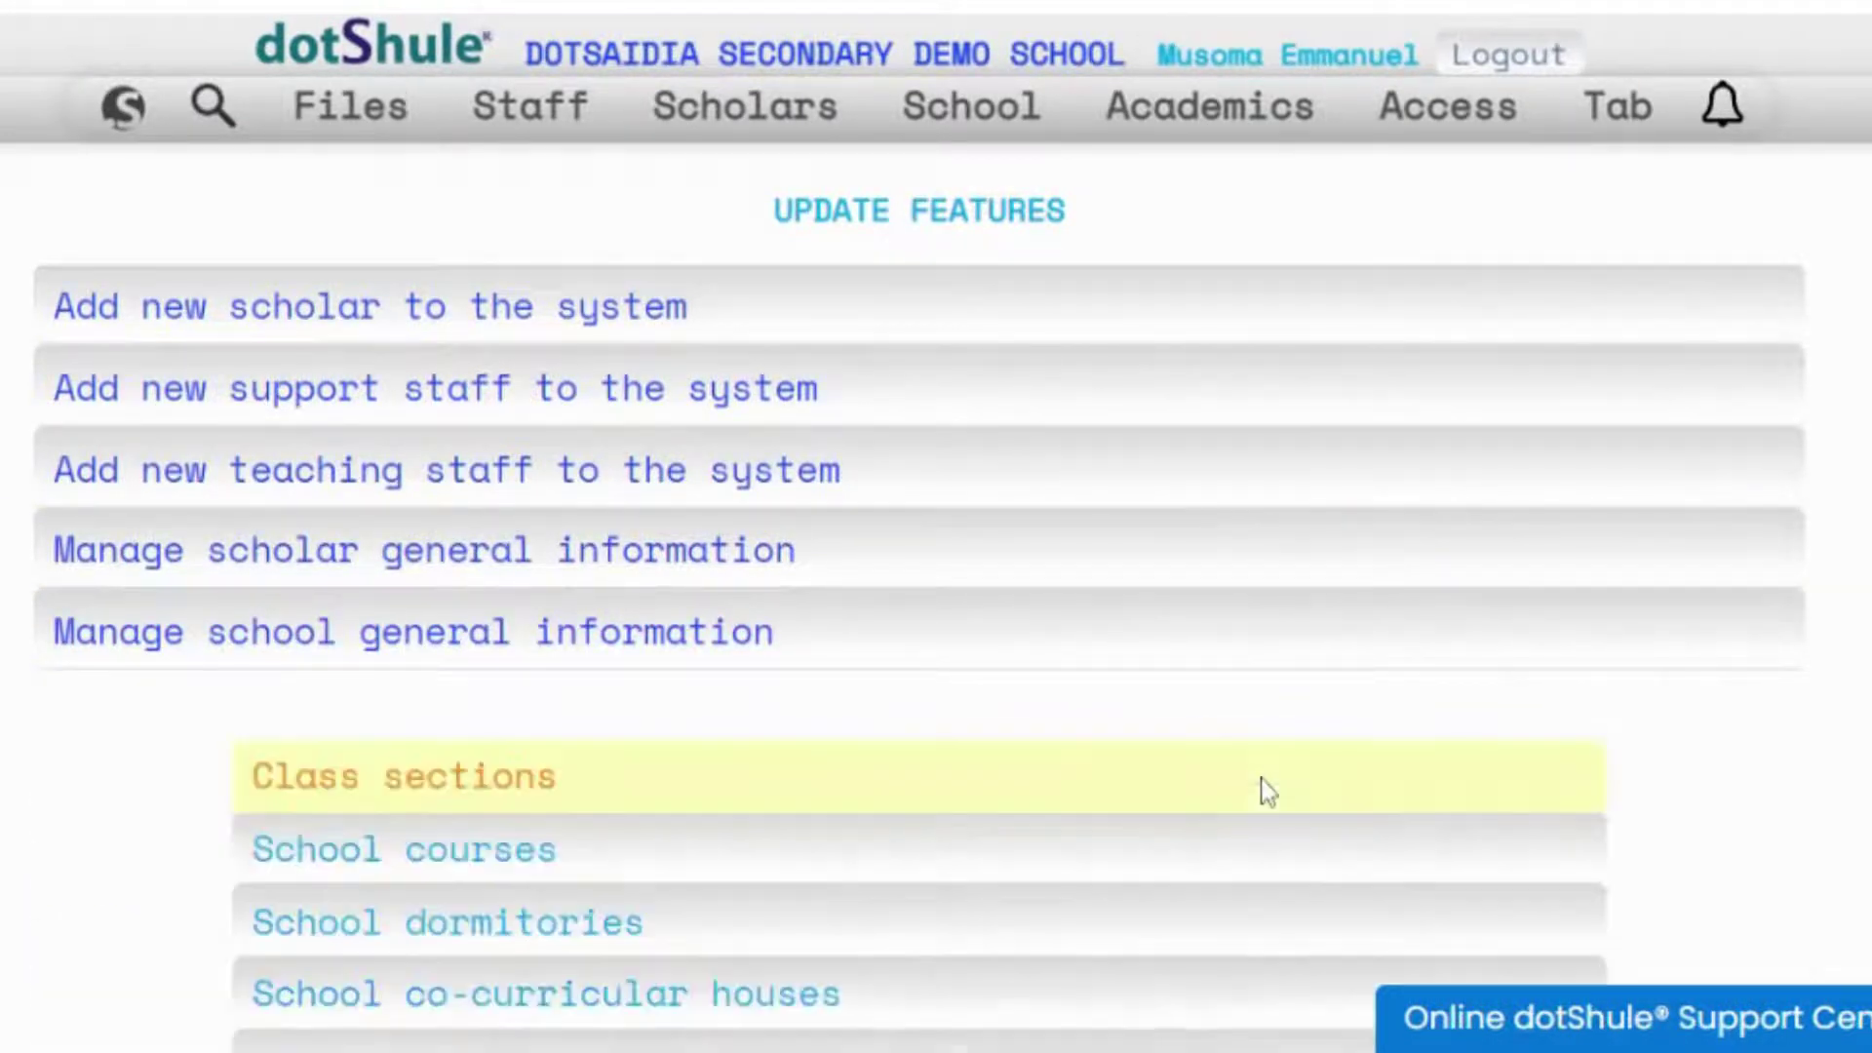
scroll(643, 743, down, 3)
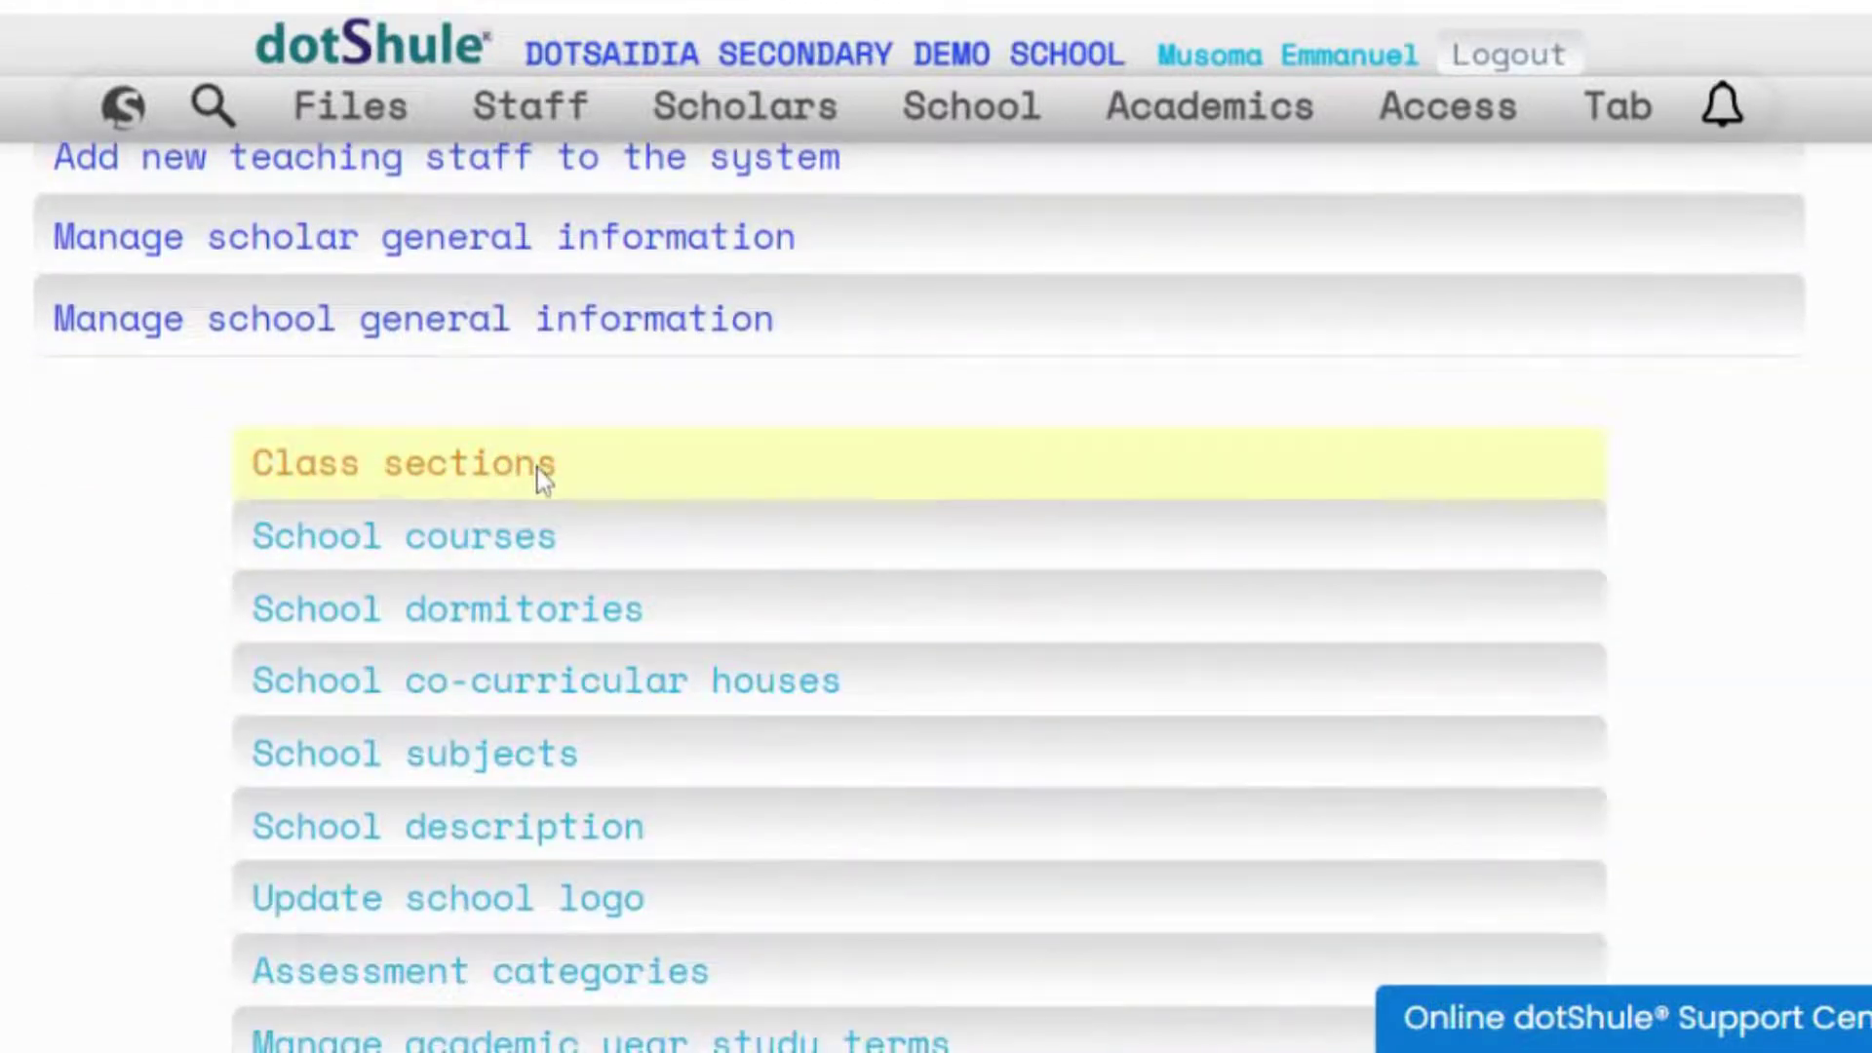
click(539, 472)
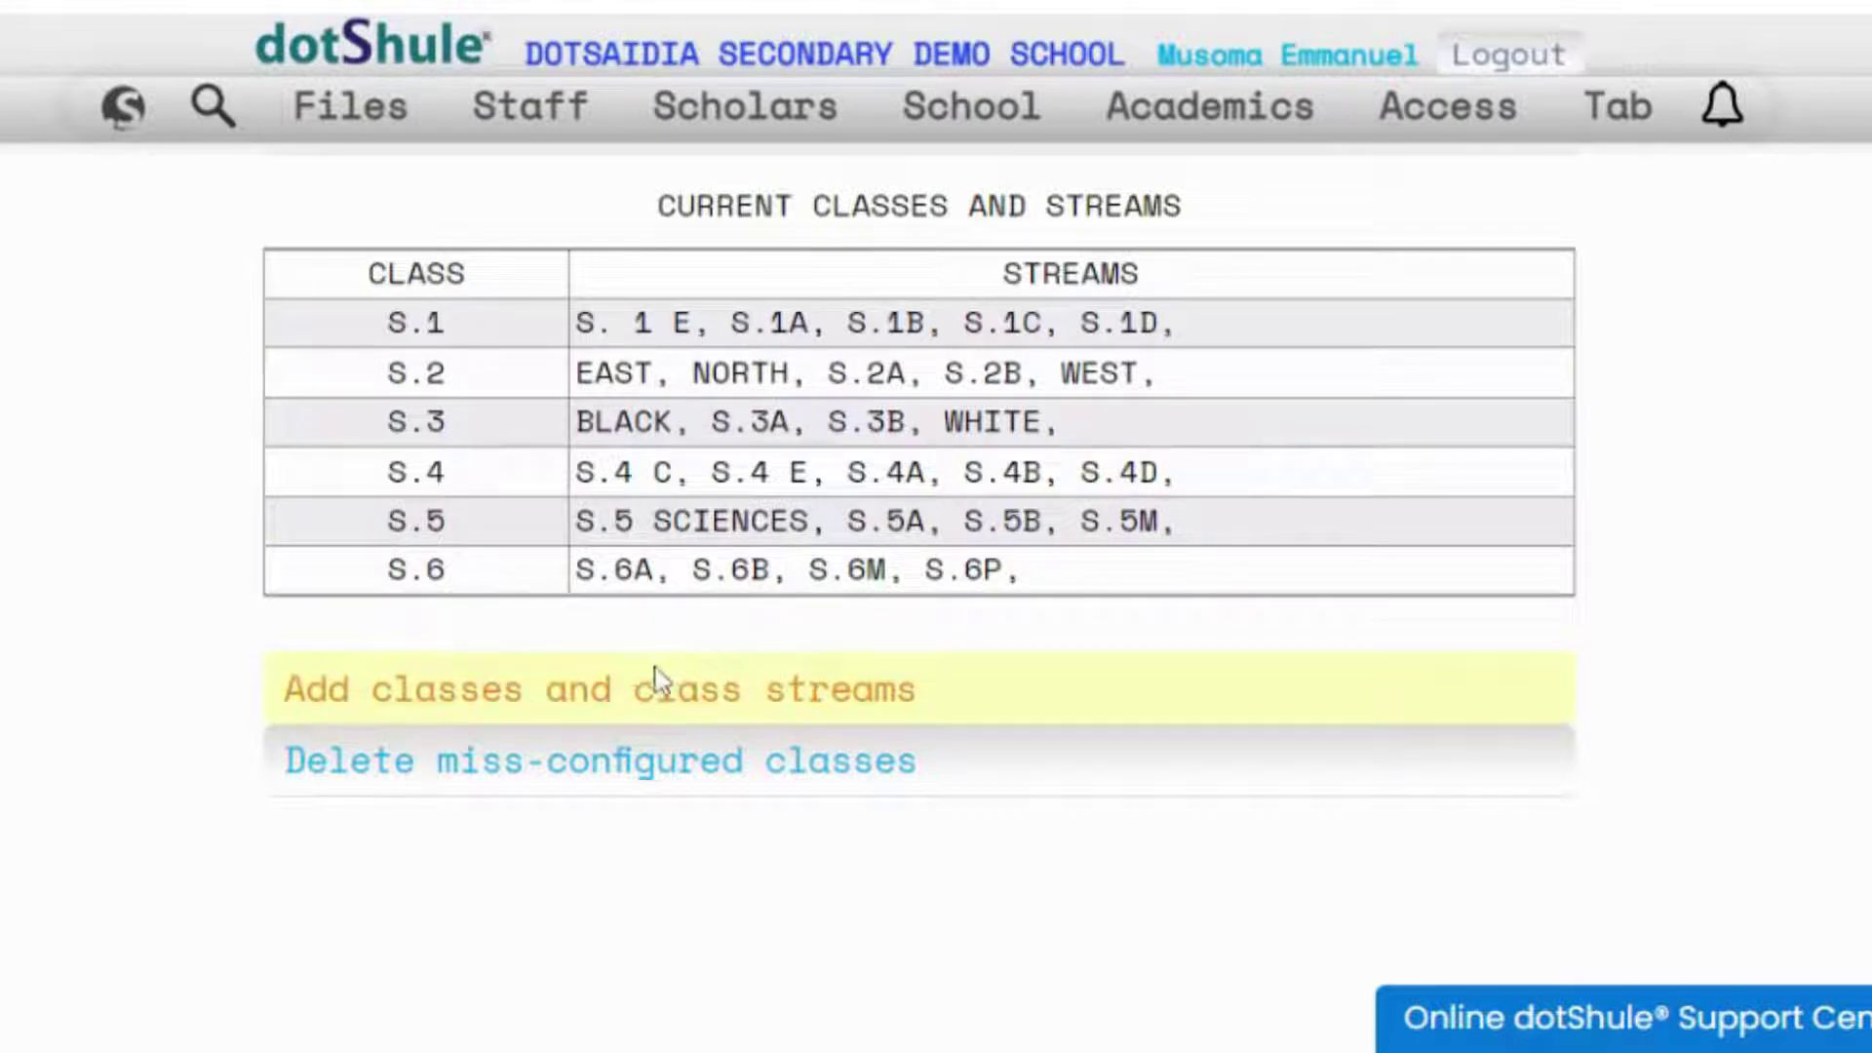
Add a stream named 'S.2 GREEN' to class S.2 with ADD CLASS
click(744, 699)
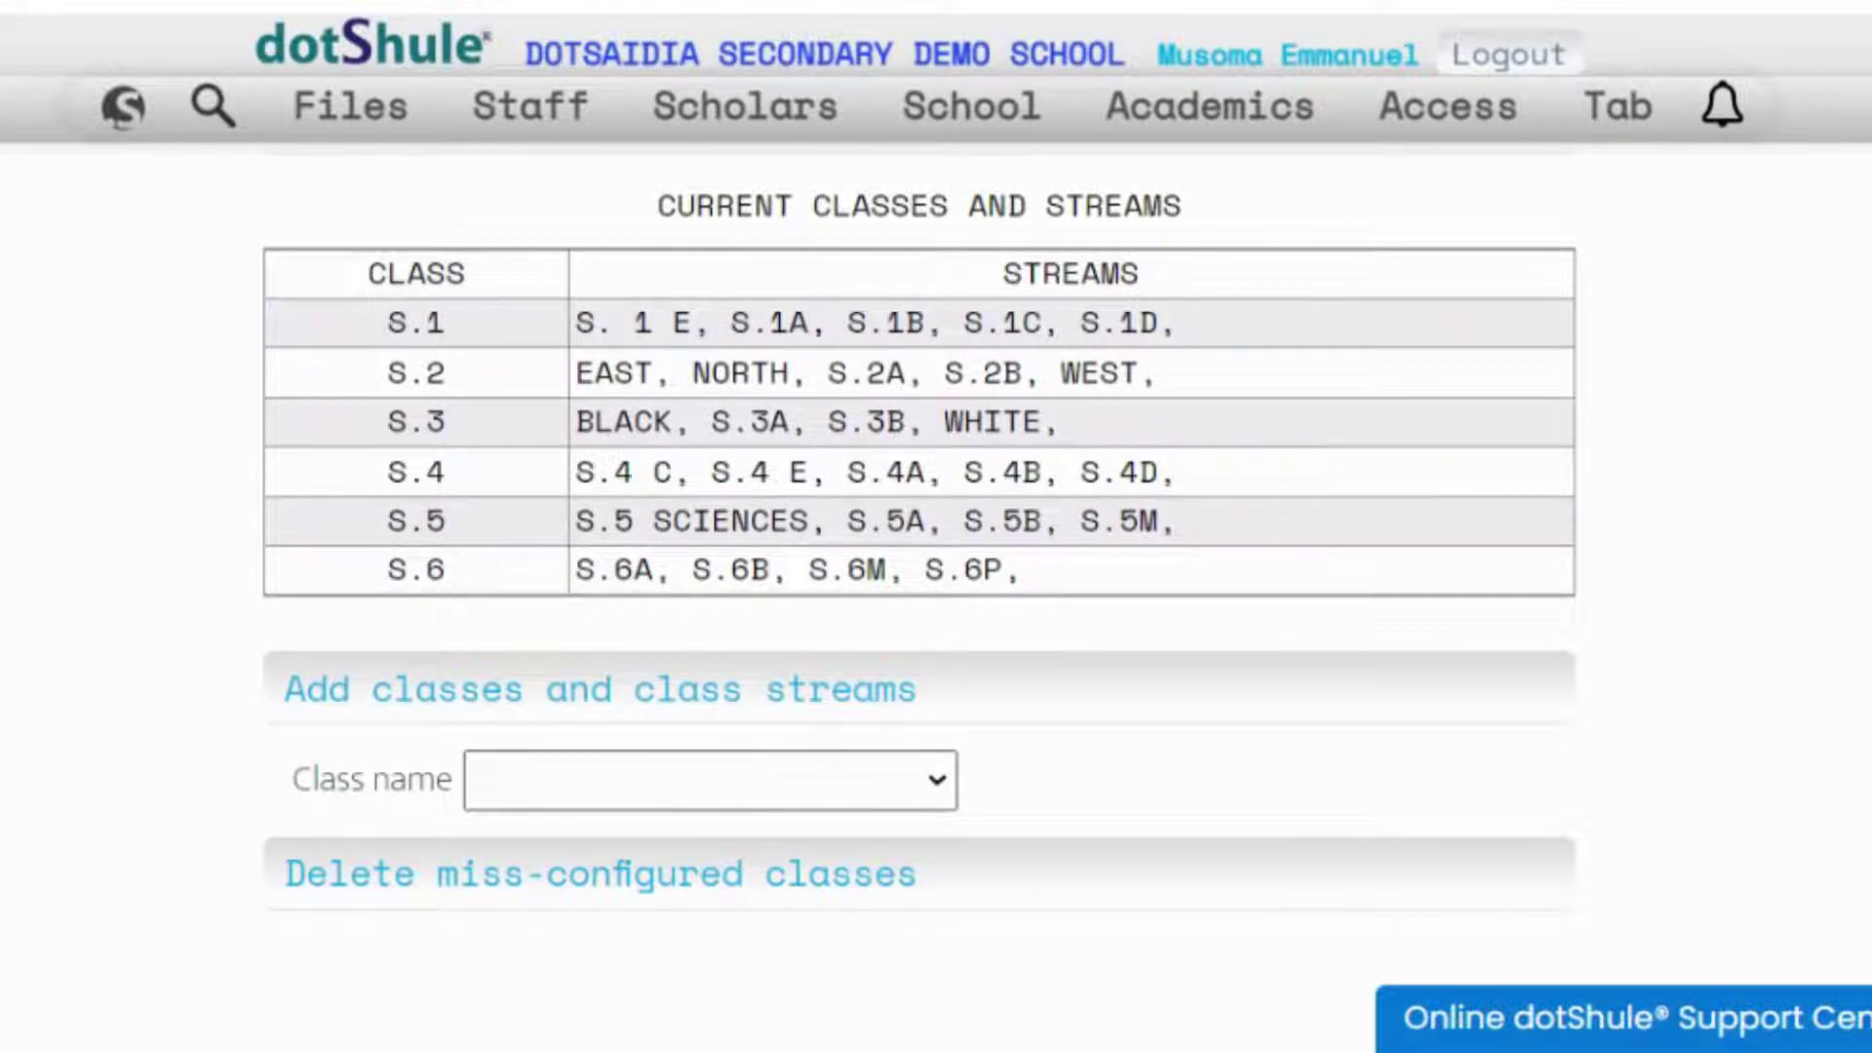
click(546, 780)
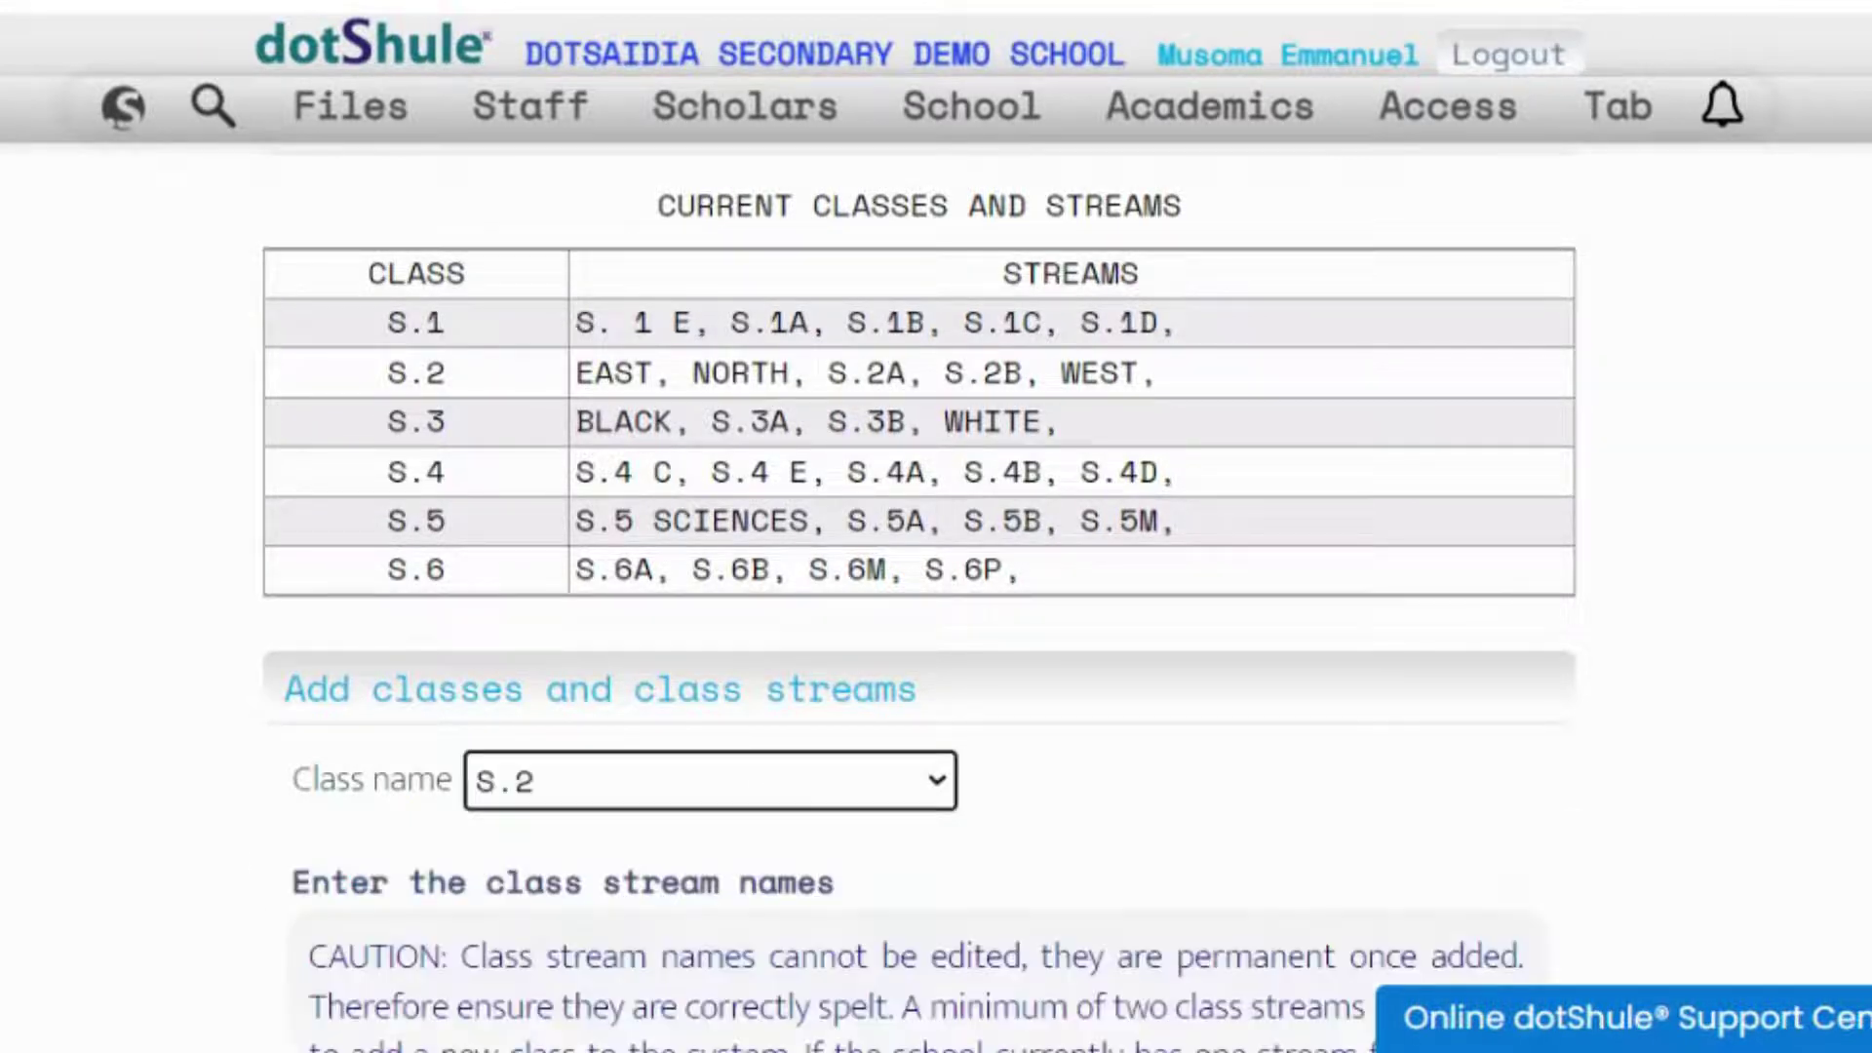
click(1063, 800)
scroll(1062, 799, down, 8)
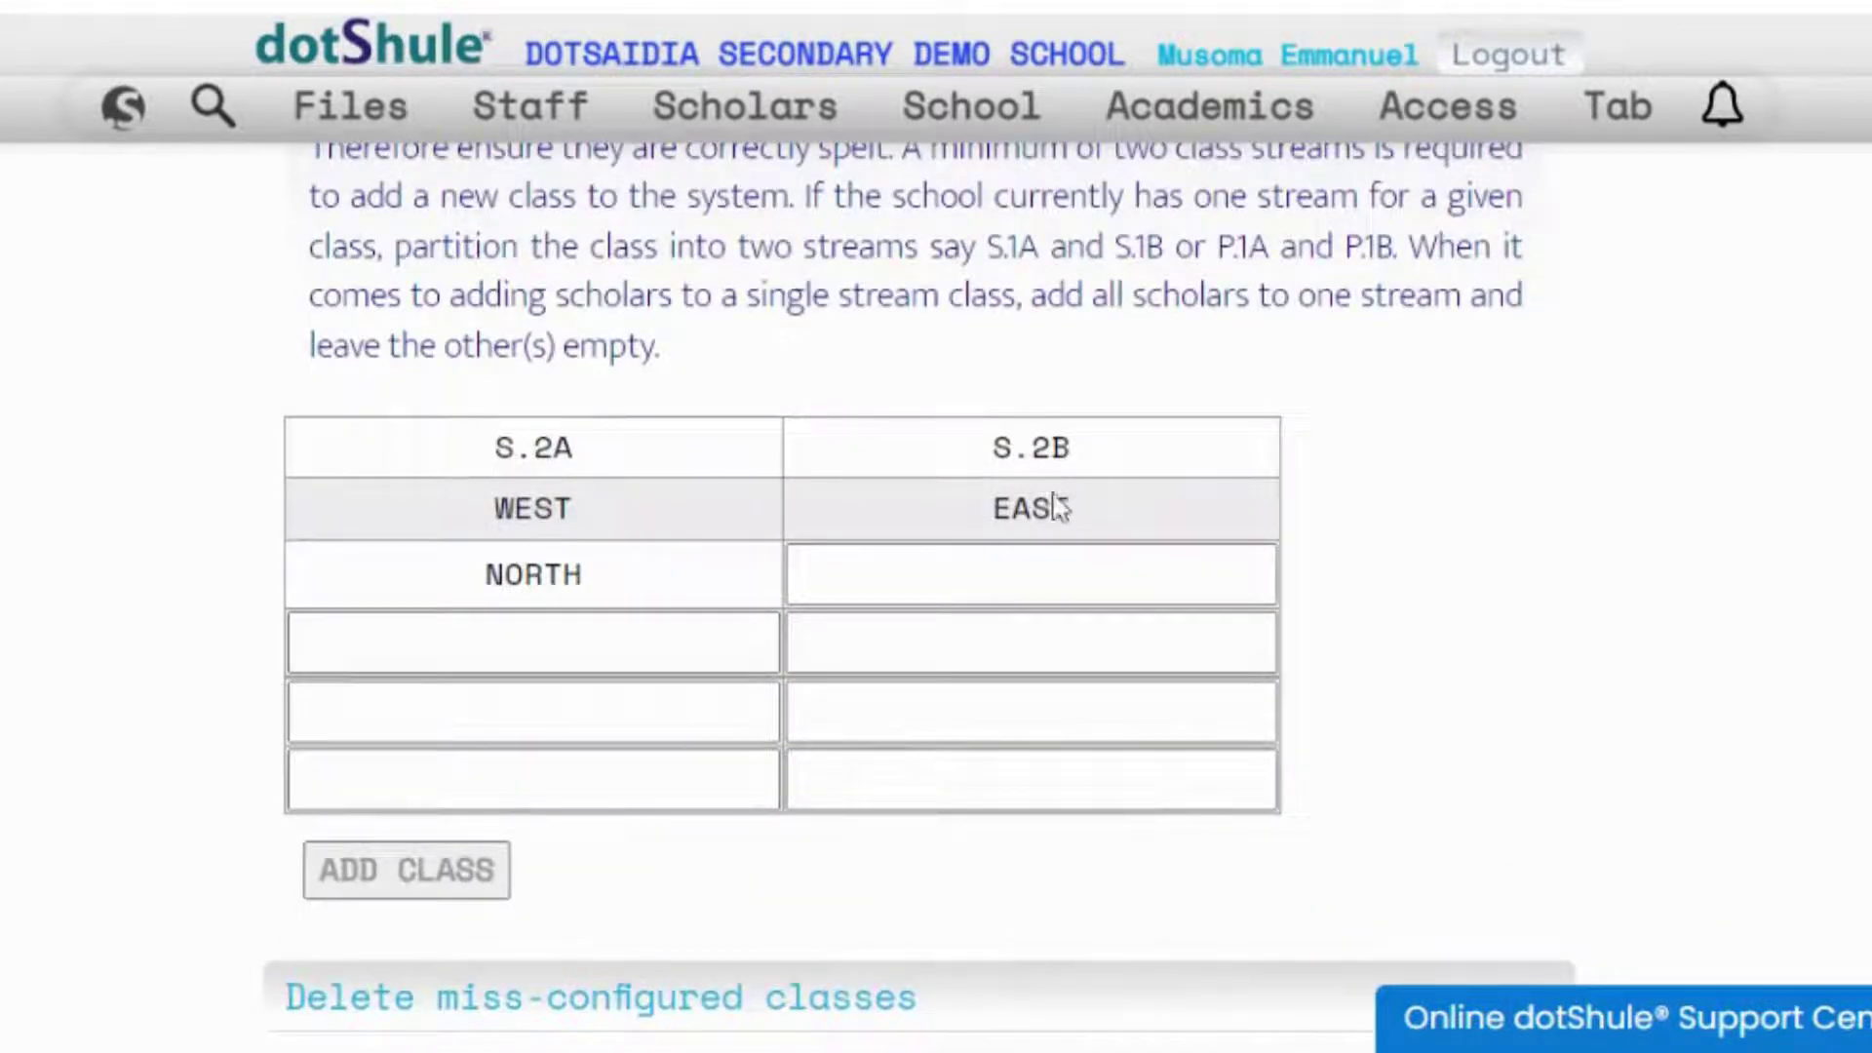
click(800, 585)
text(S.2 G)
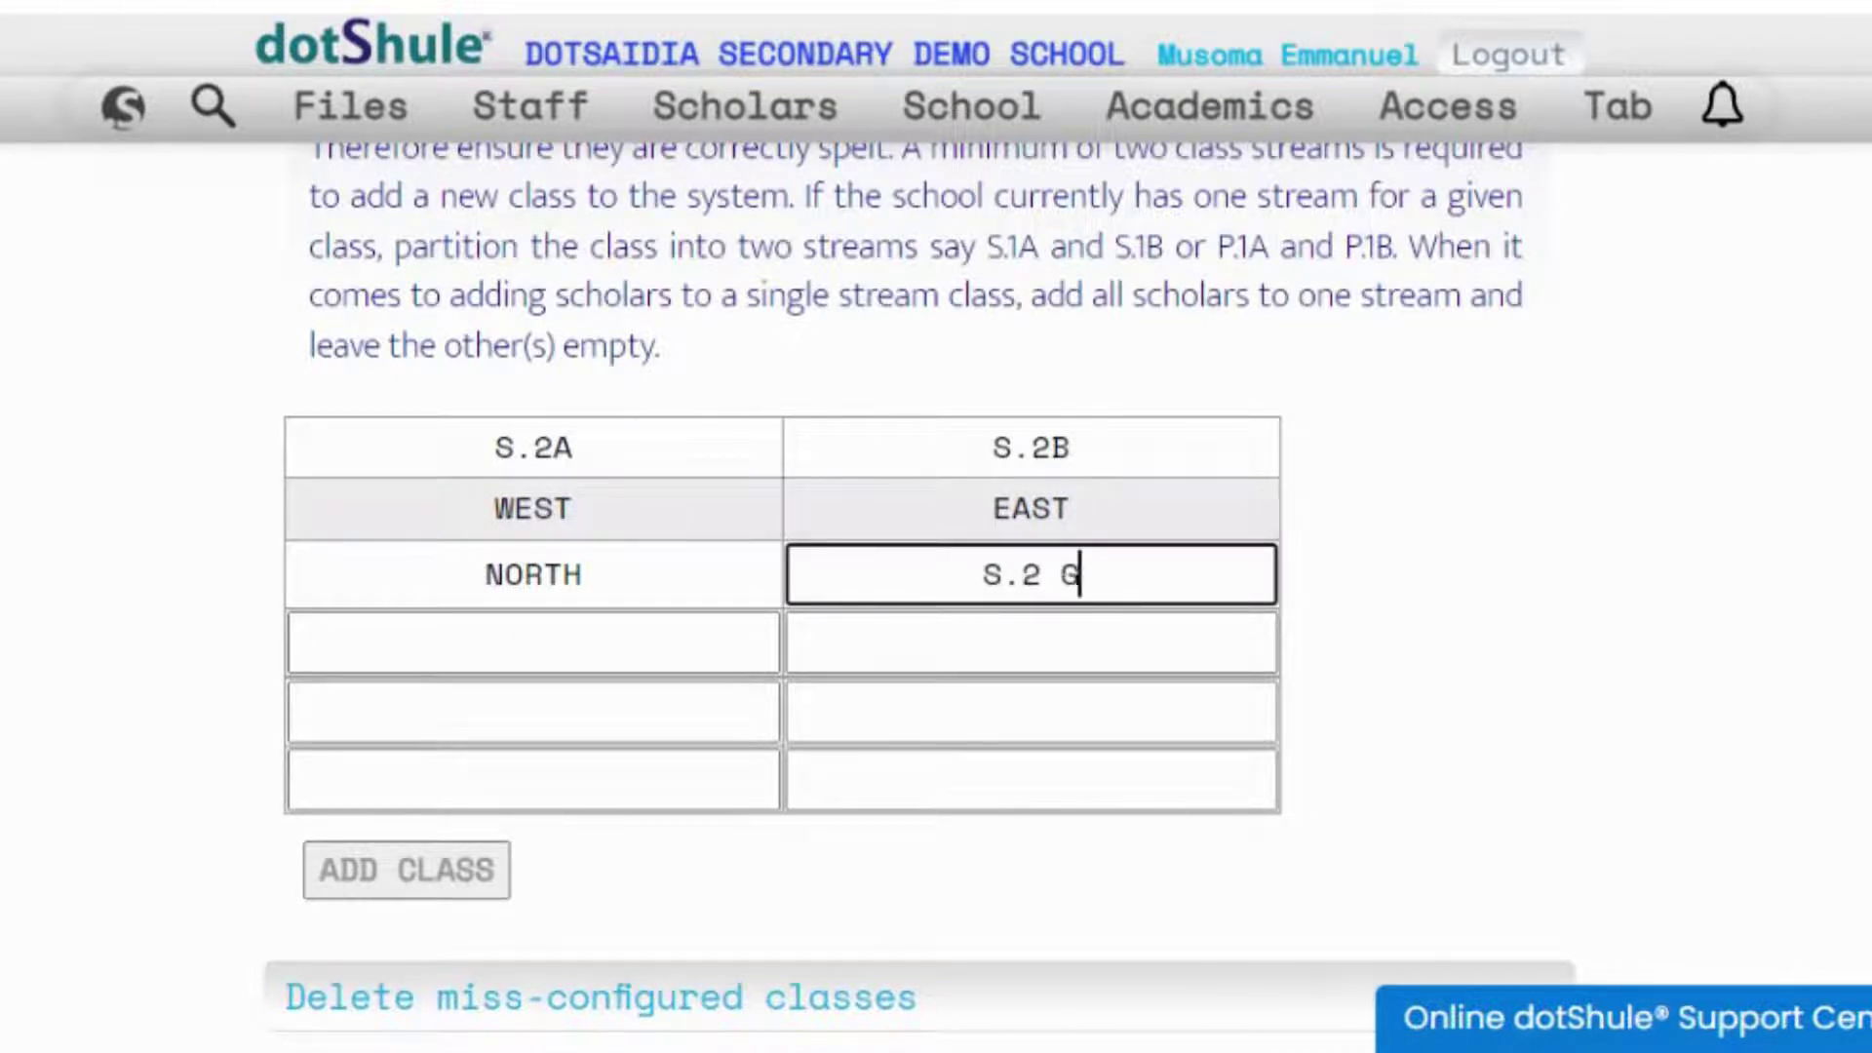
text(REEN)
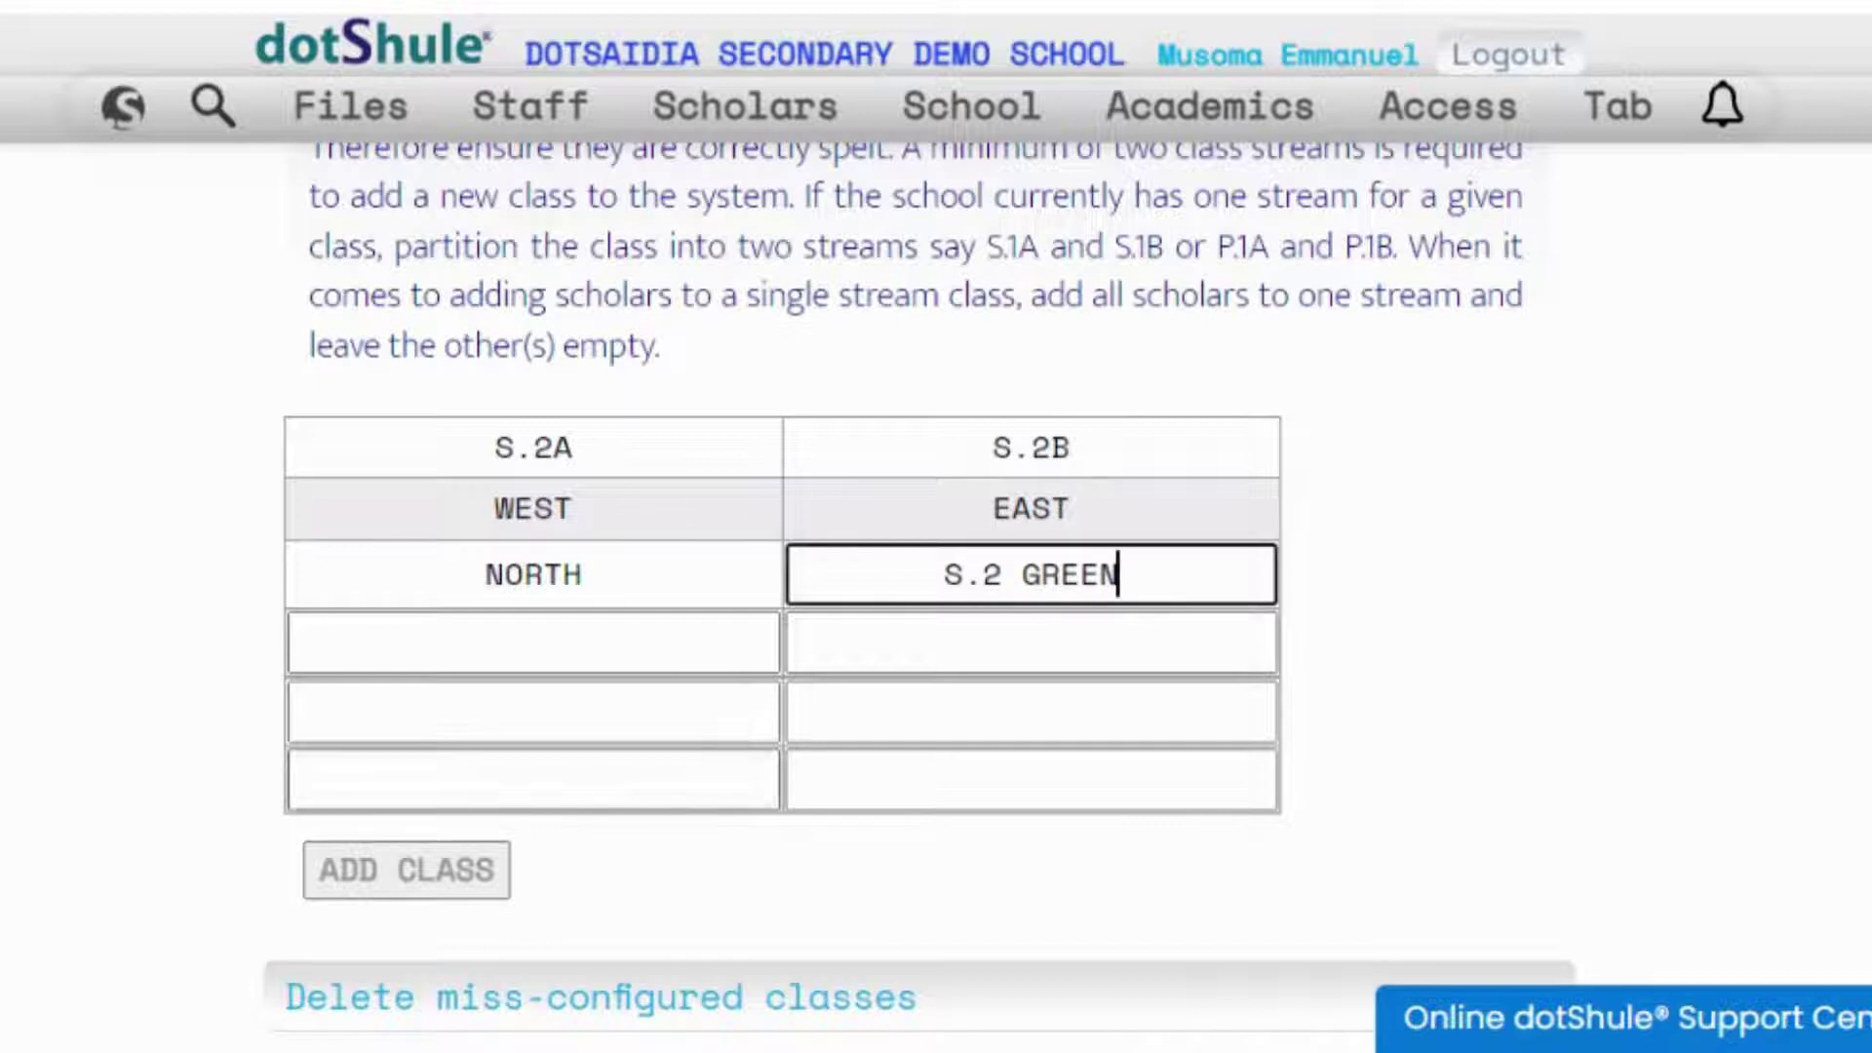
click(368, 887)
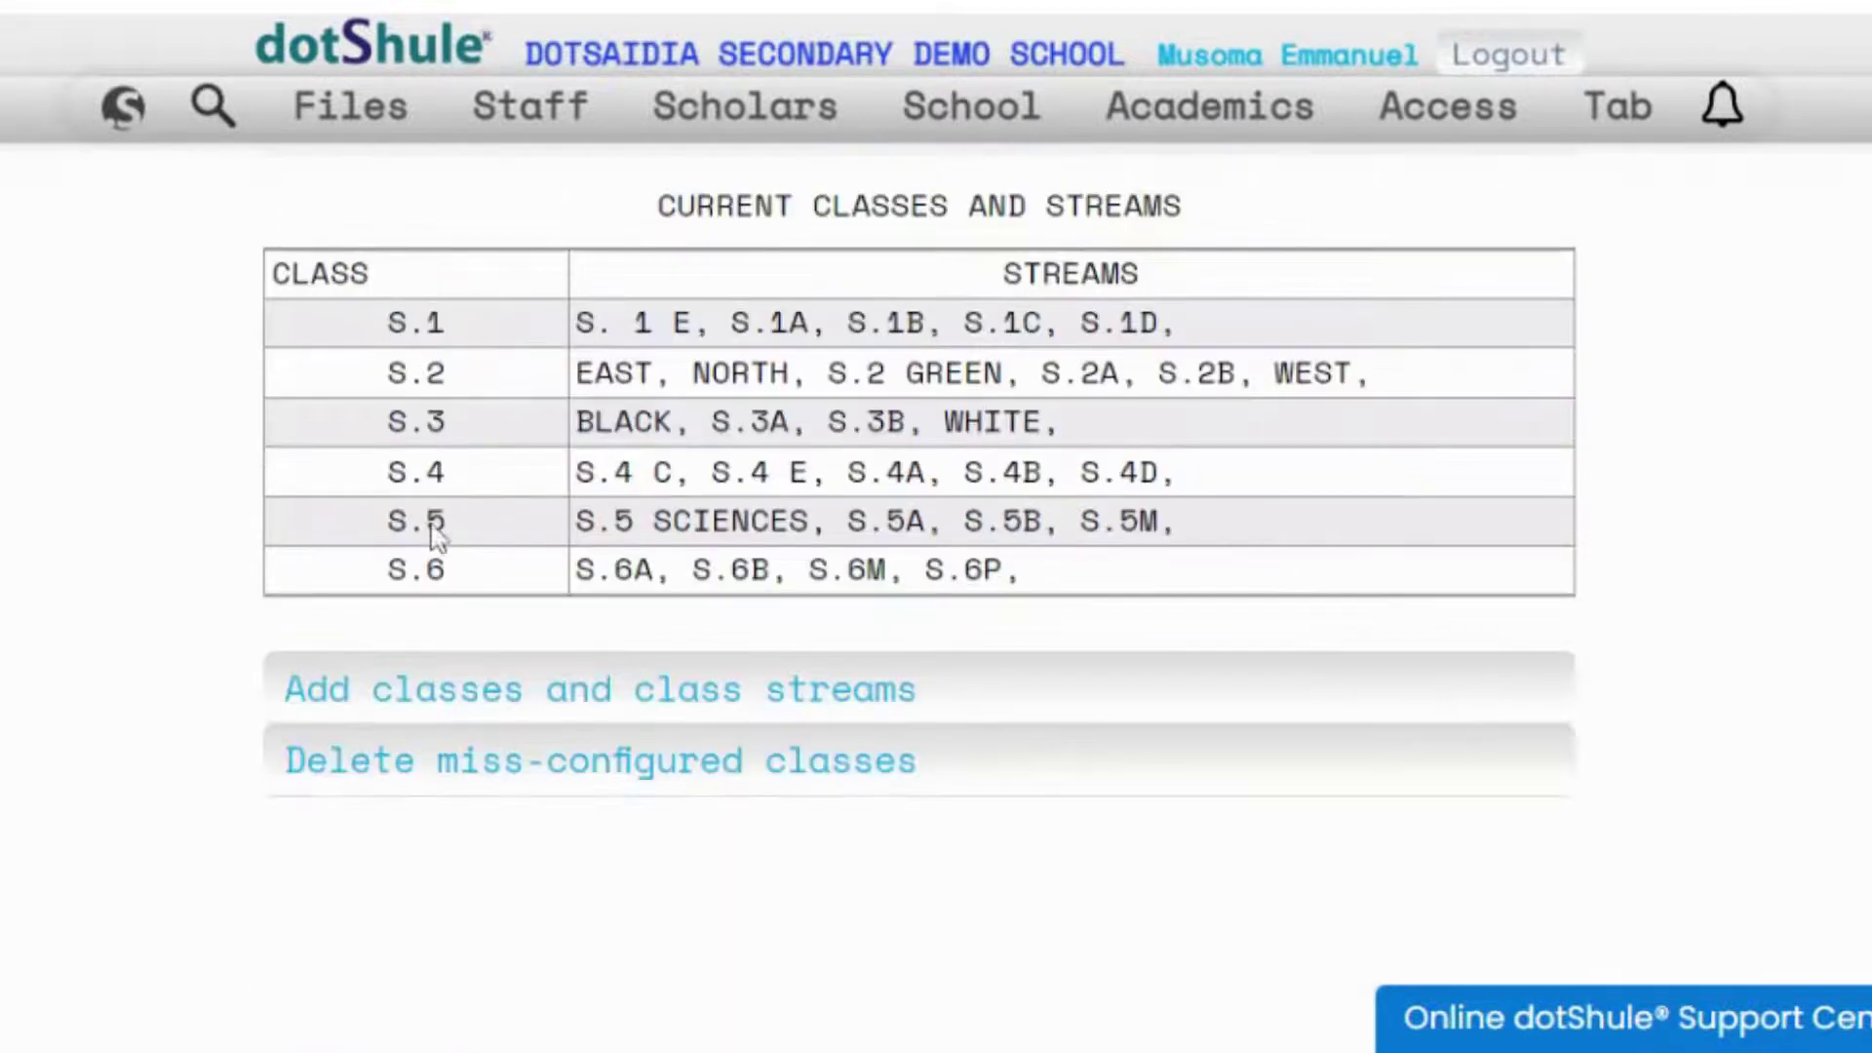
Reopen Update information and unlock school general information with the password
mouse_move(122, 105)
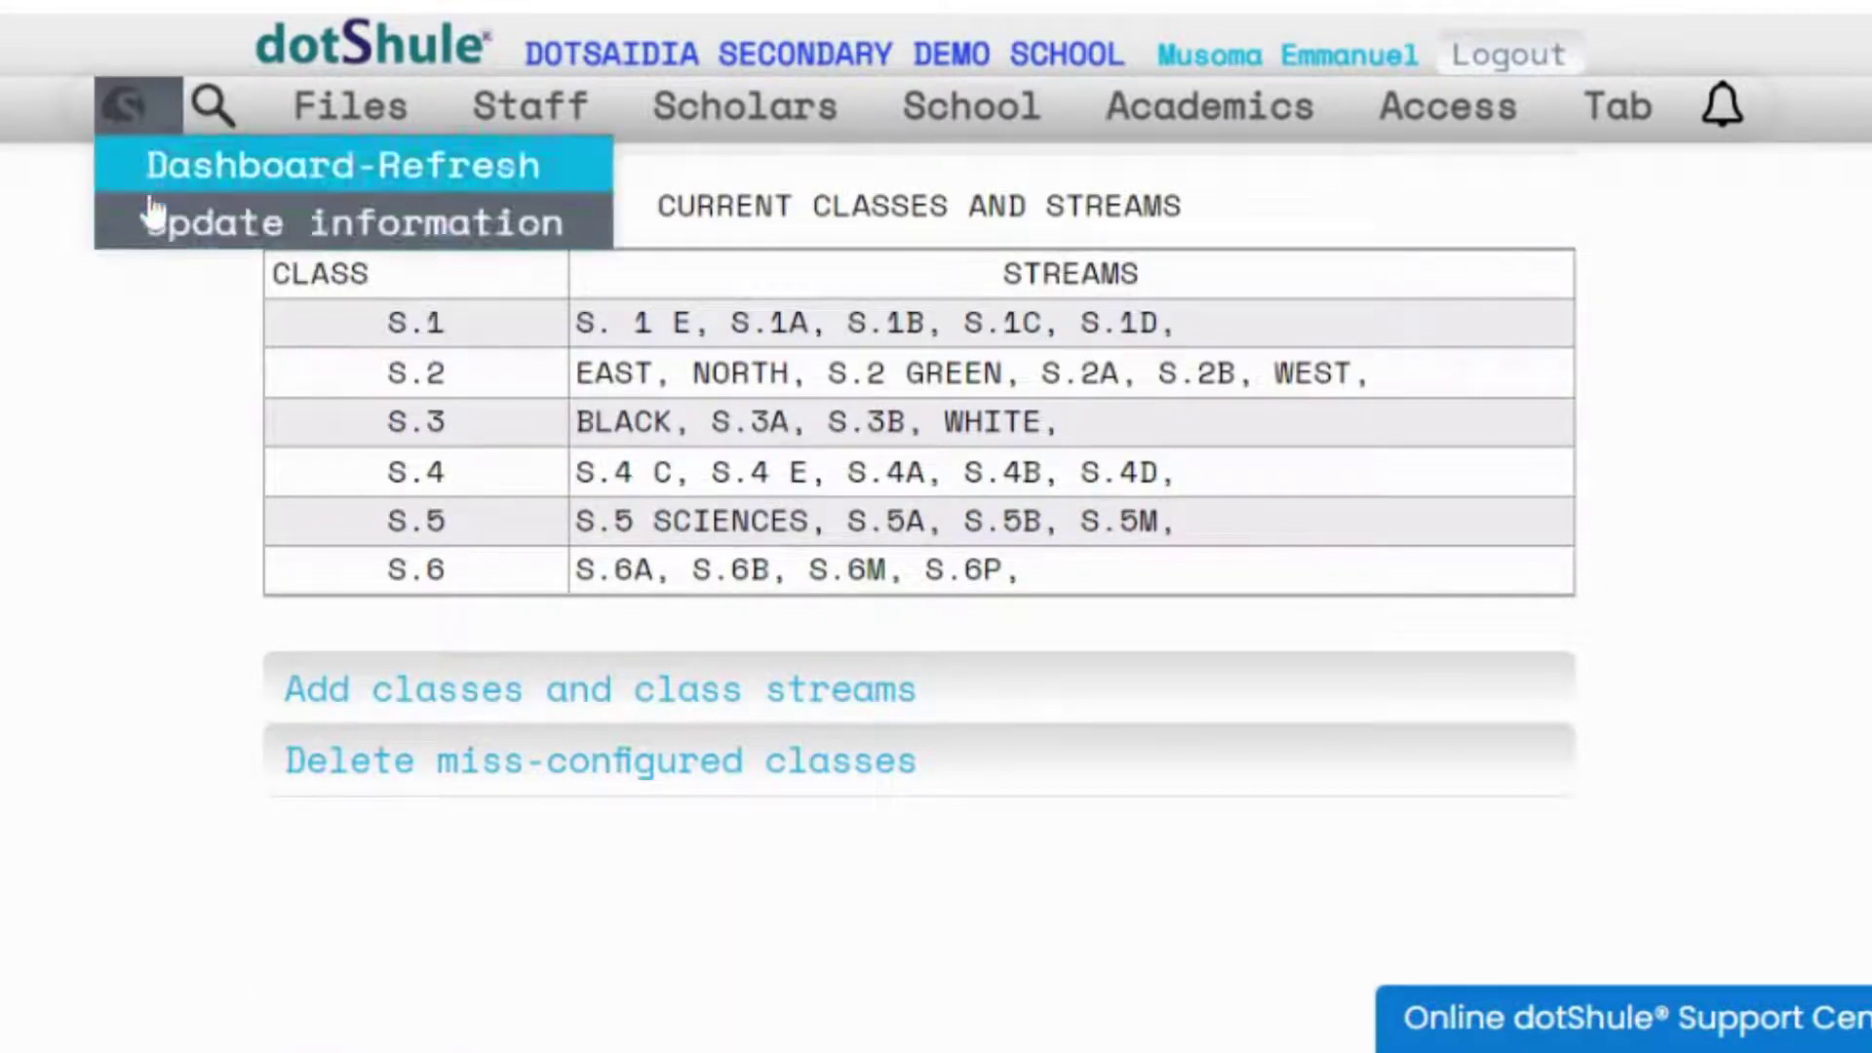
click(161, 227)
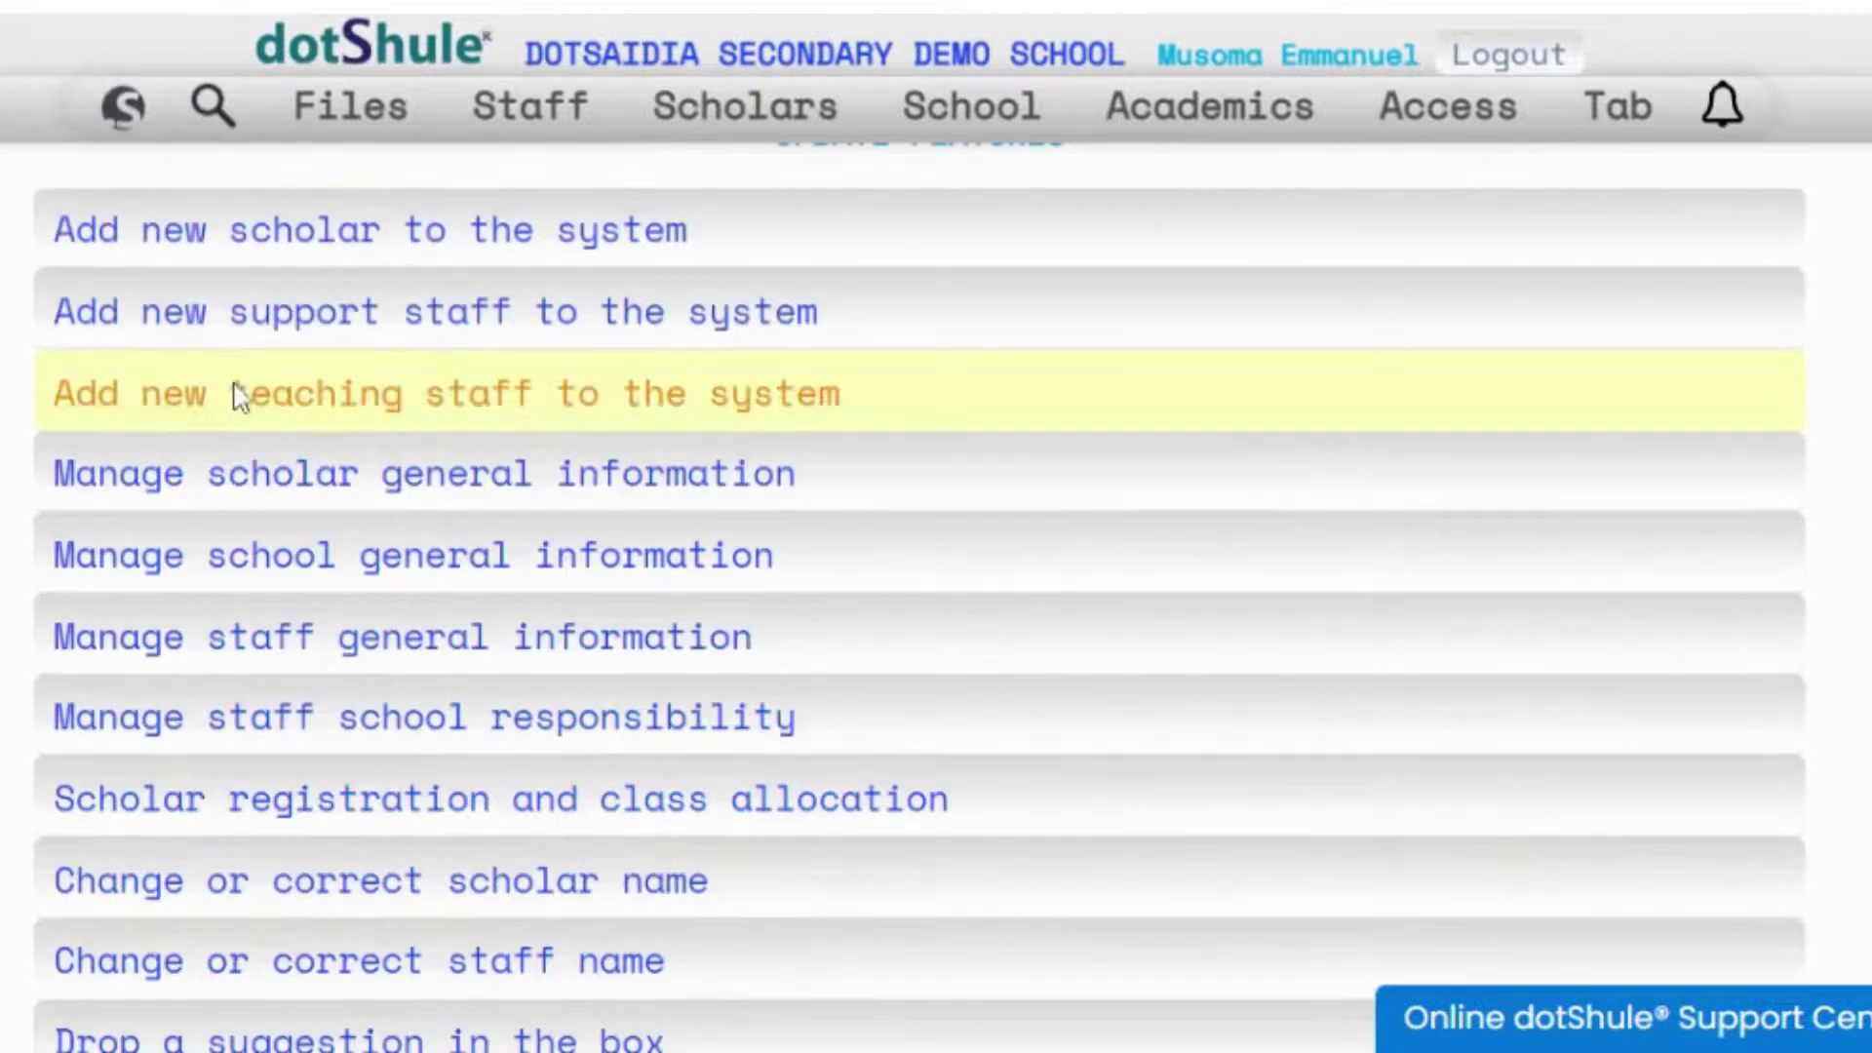
click(295, 551)
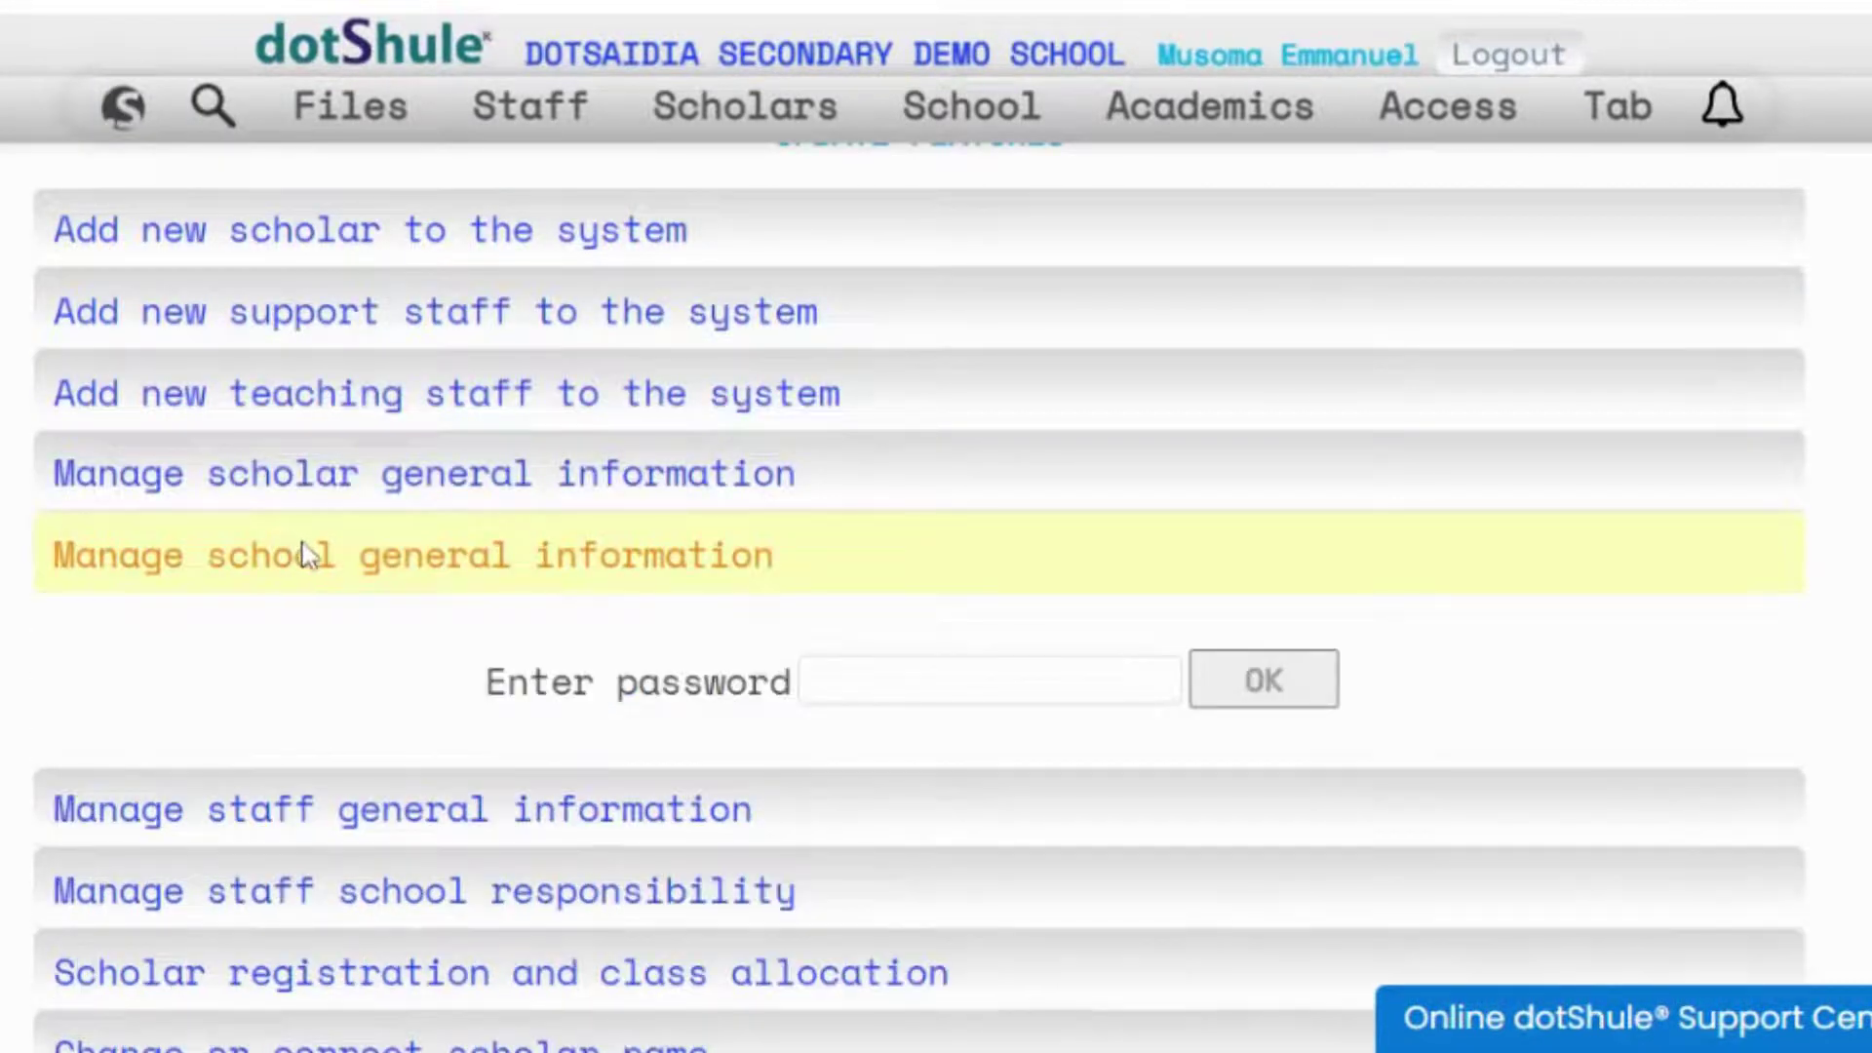
click(990, 679)
text(•••••••••)
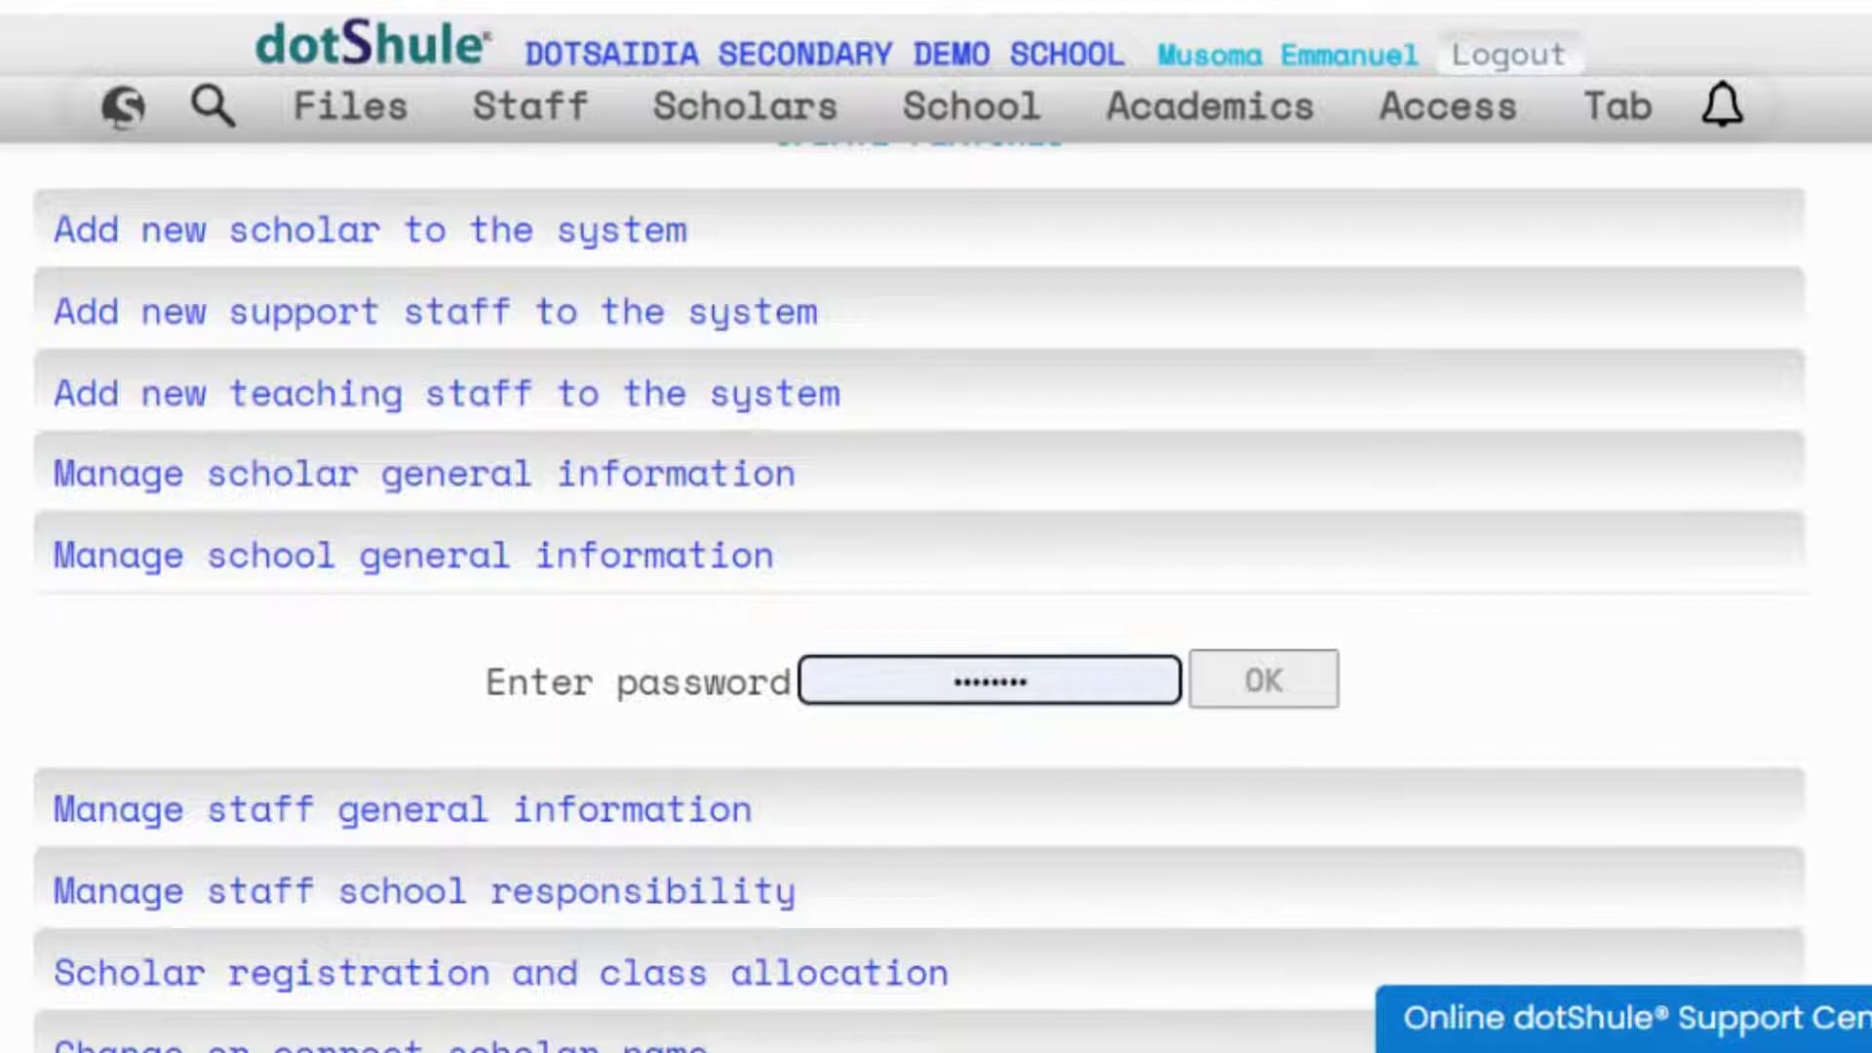
click(1277, 705)
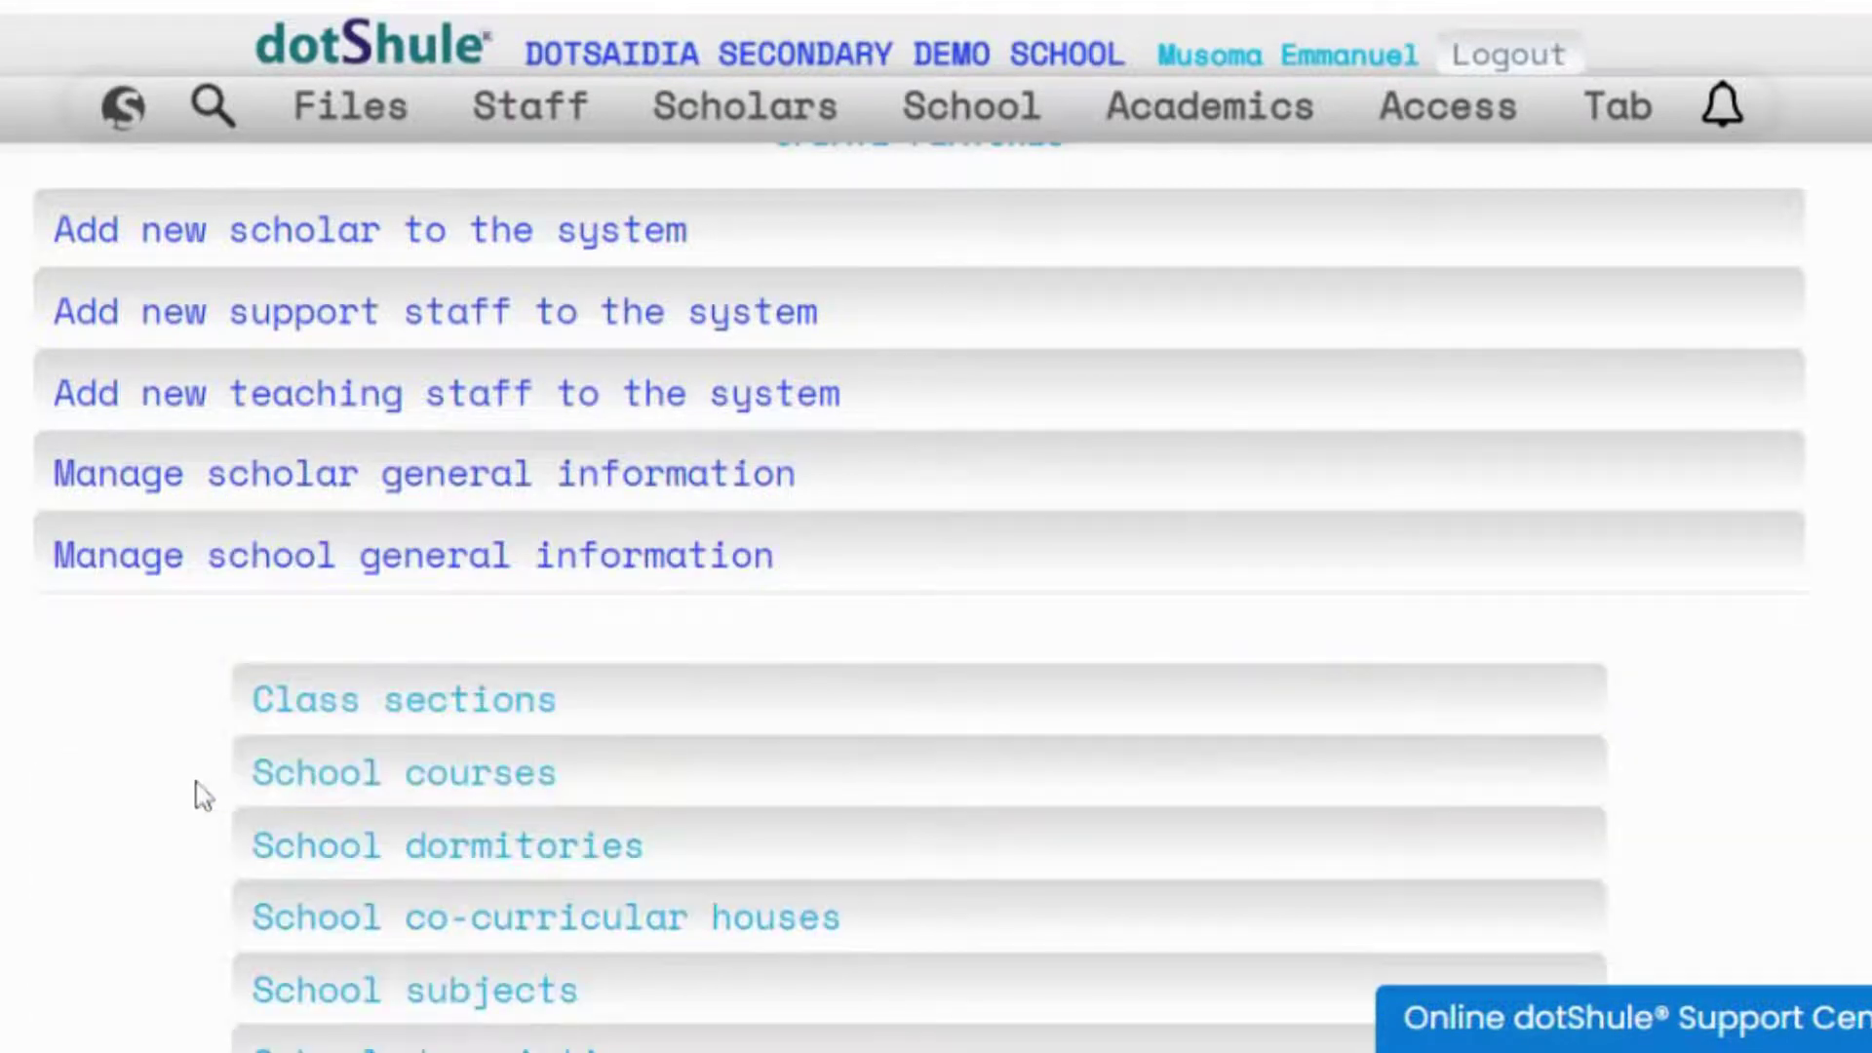
scroll(234, 787, down, 3)
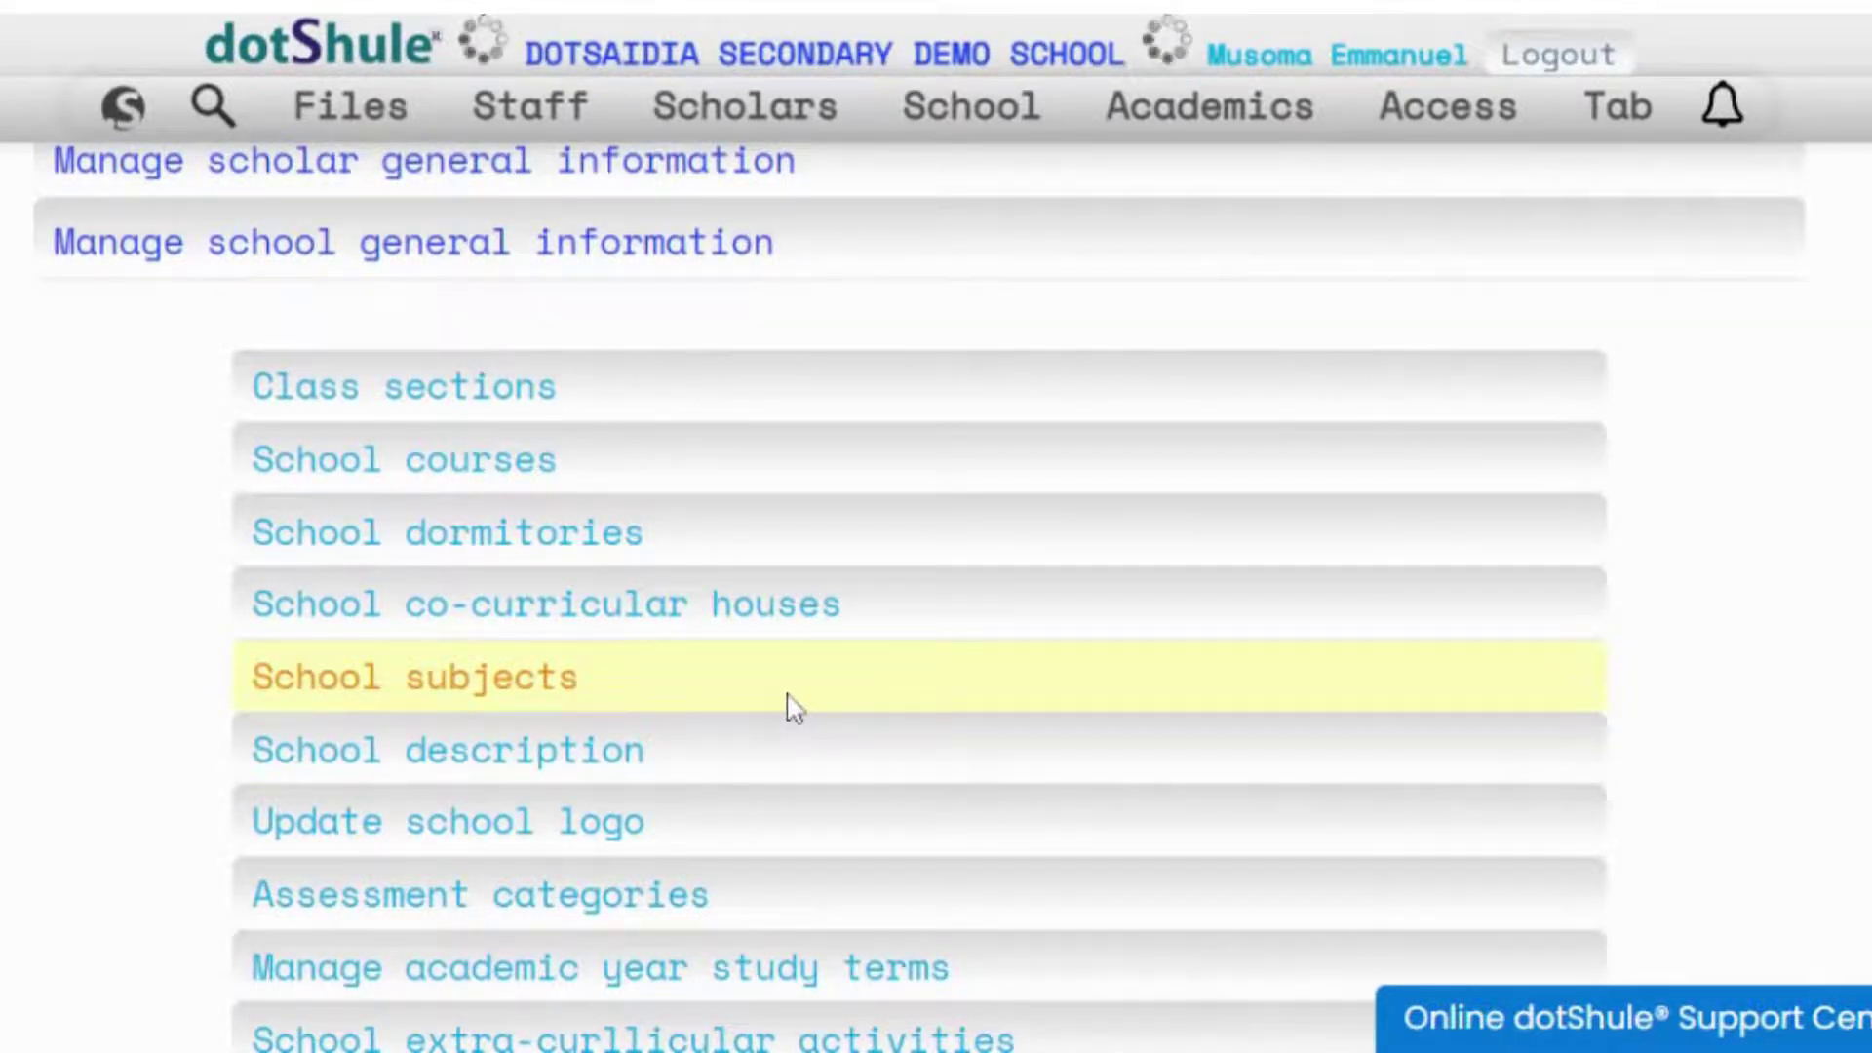
Review the LUGANDA, ICT, SUBSIDIARY ICT and COMPUTER STUDIES subject choices
scroll(1140, 535, up, 5)
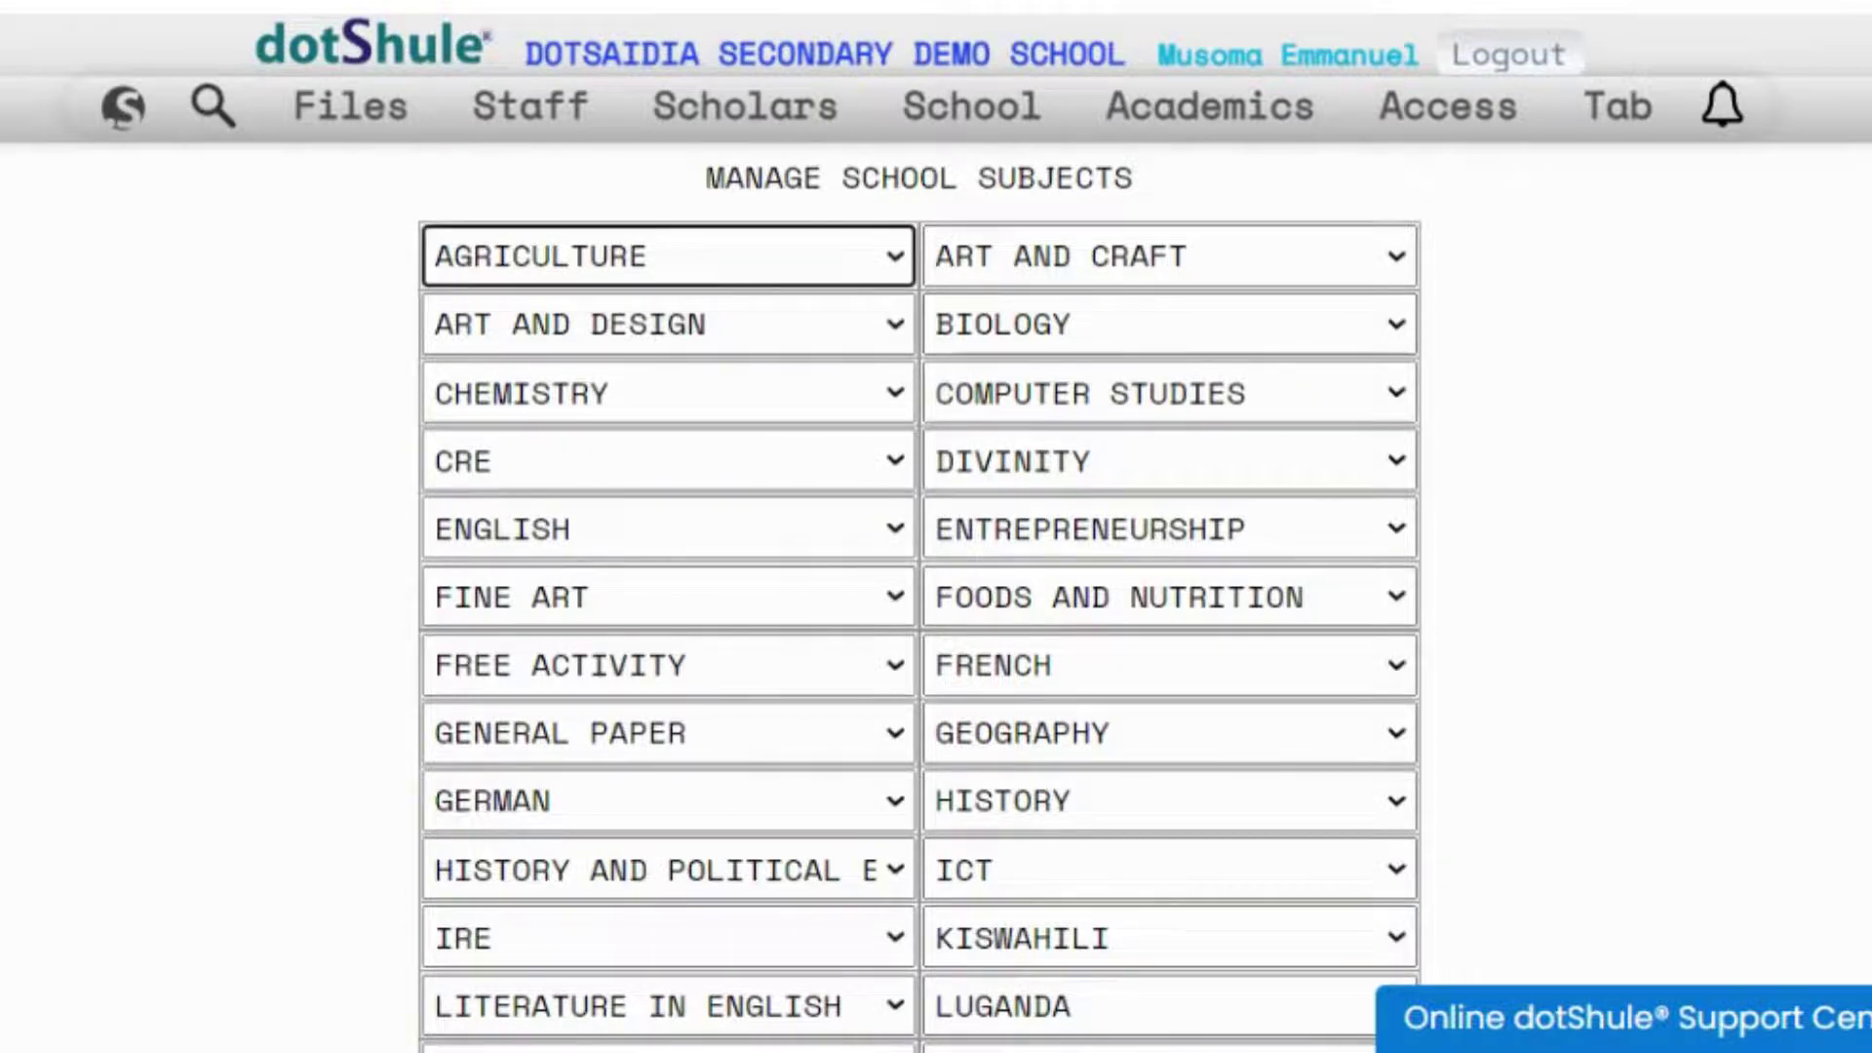
scroll(920, 597, down, 5)
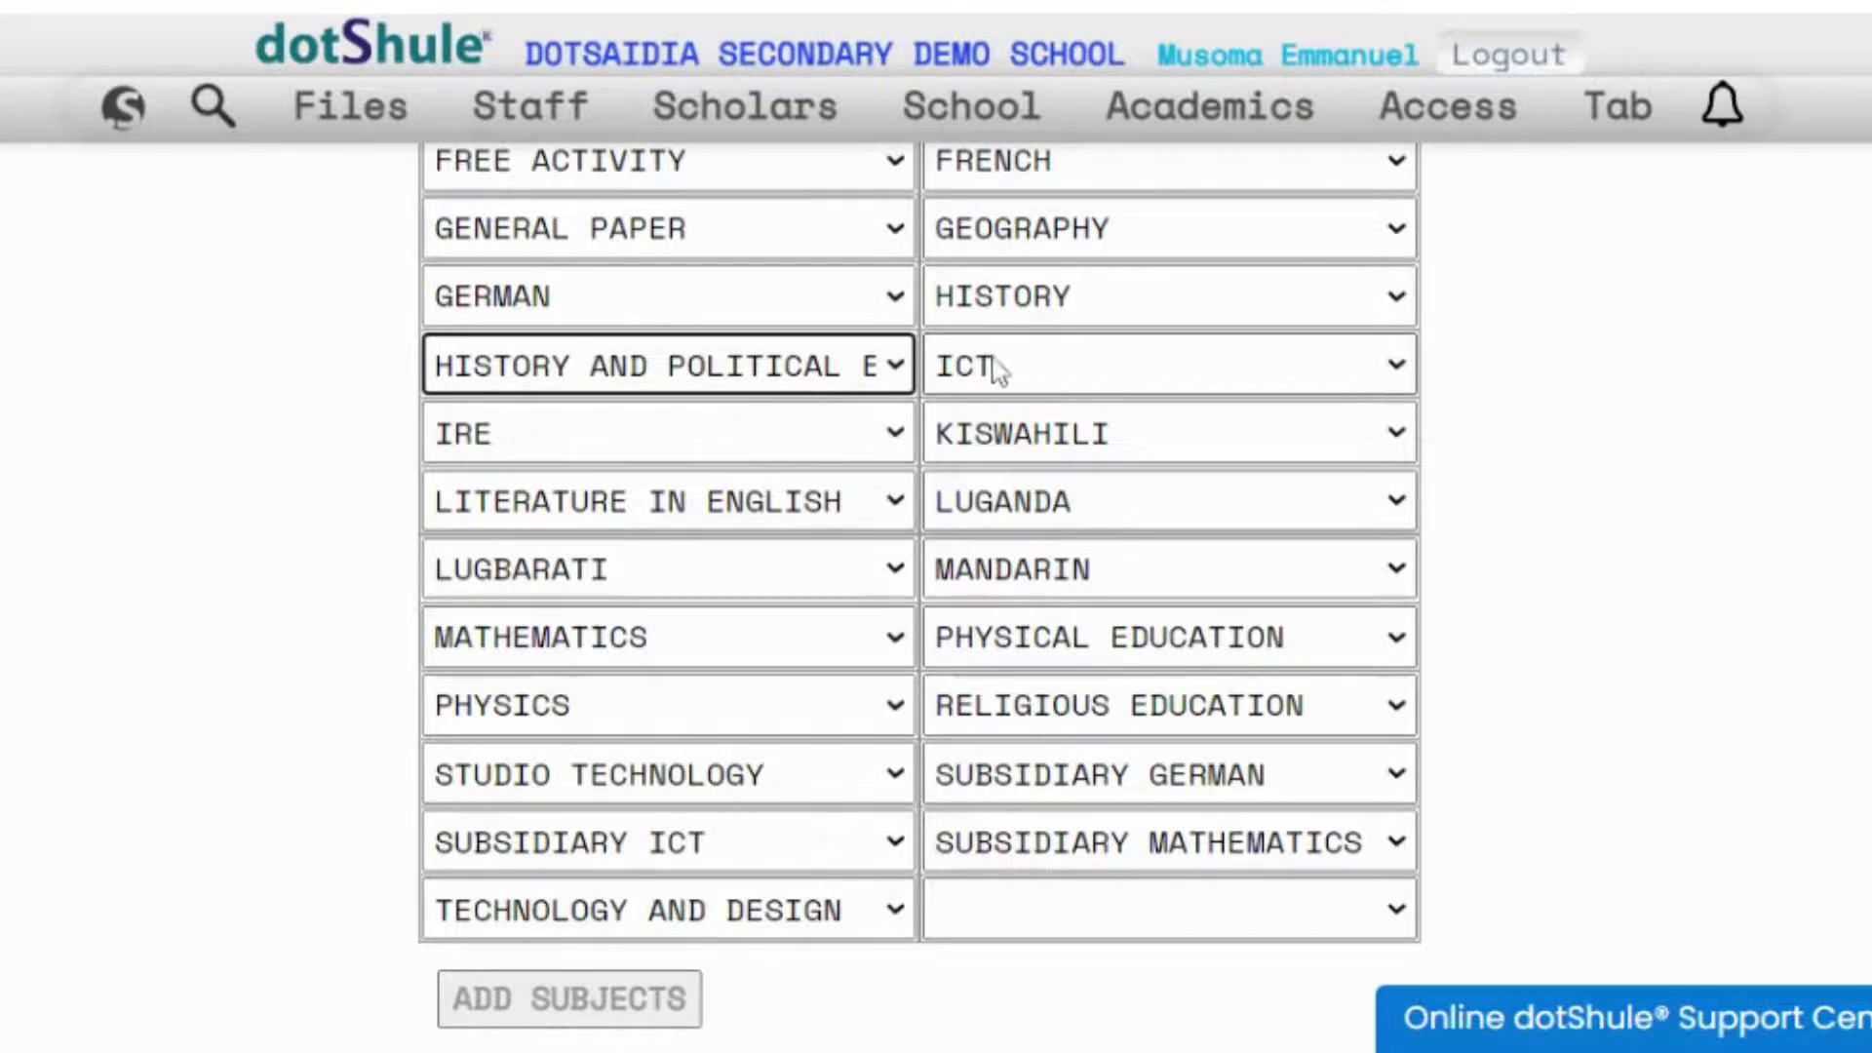
click(1082, 499)
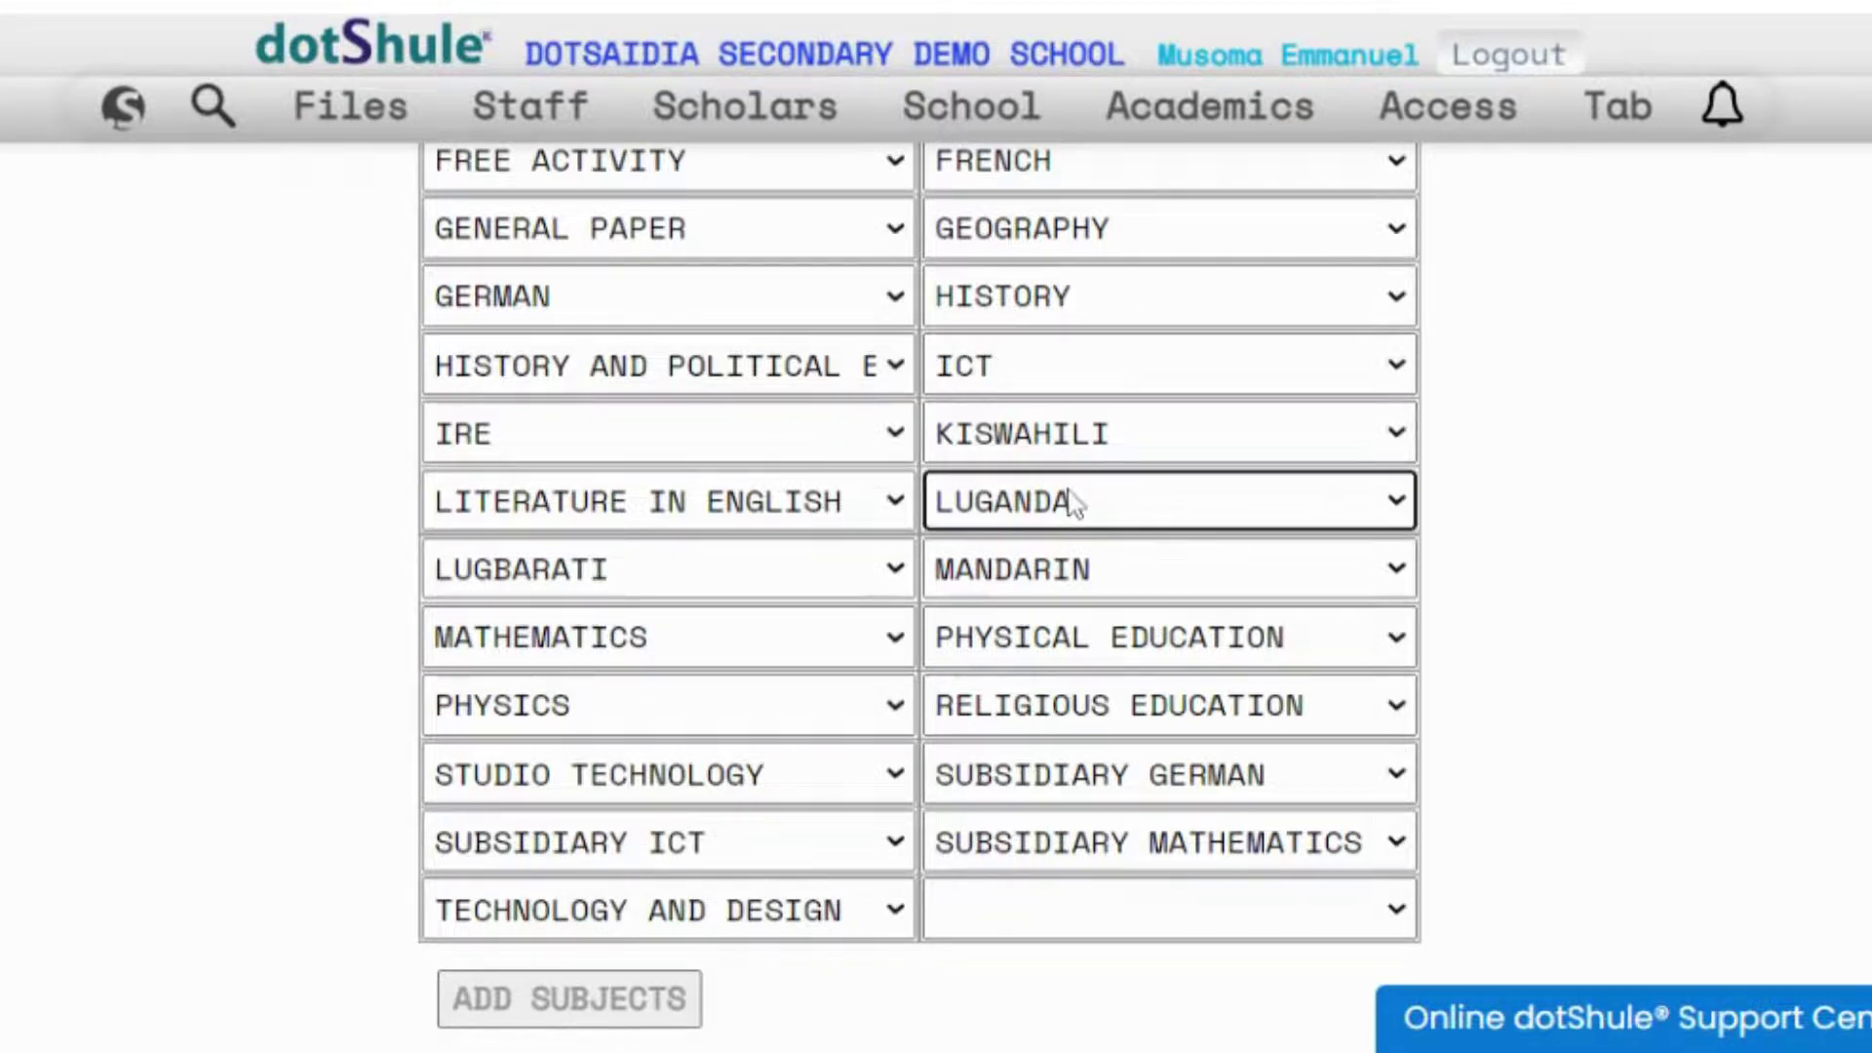
click(1003, 362)
click(1003, 363)
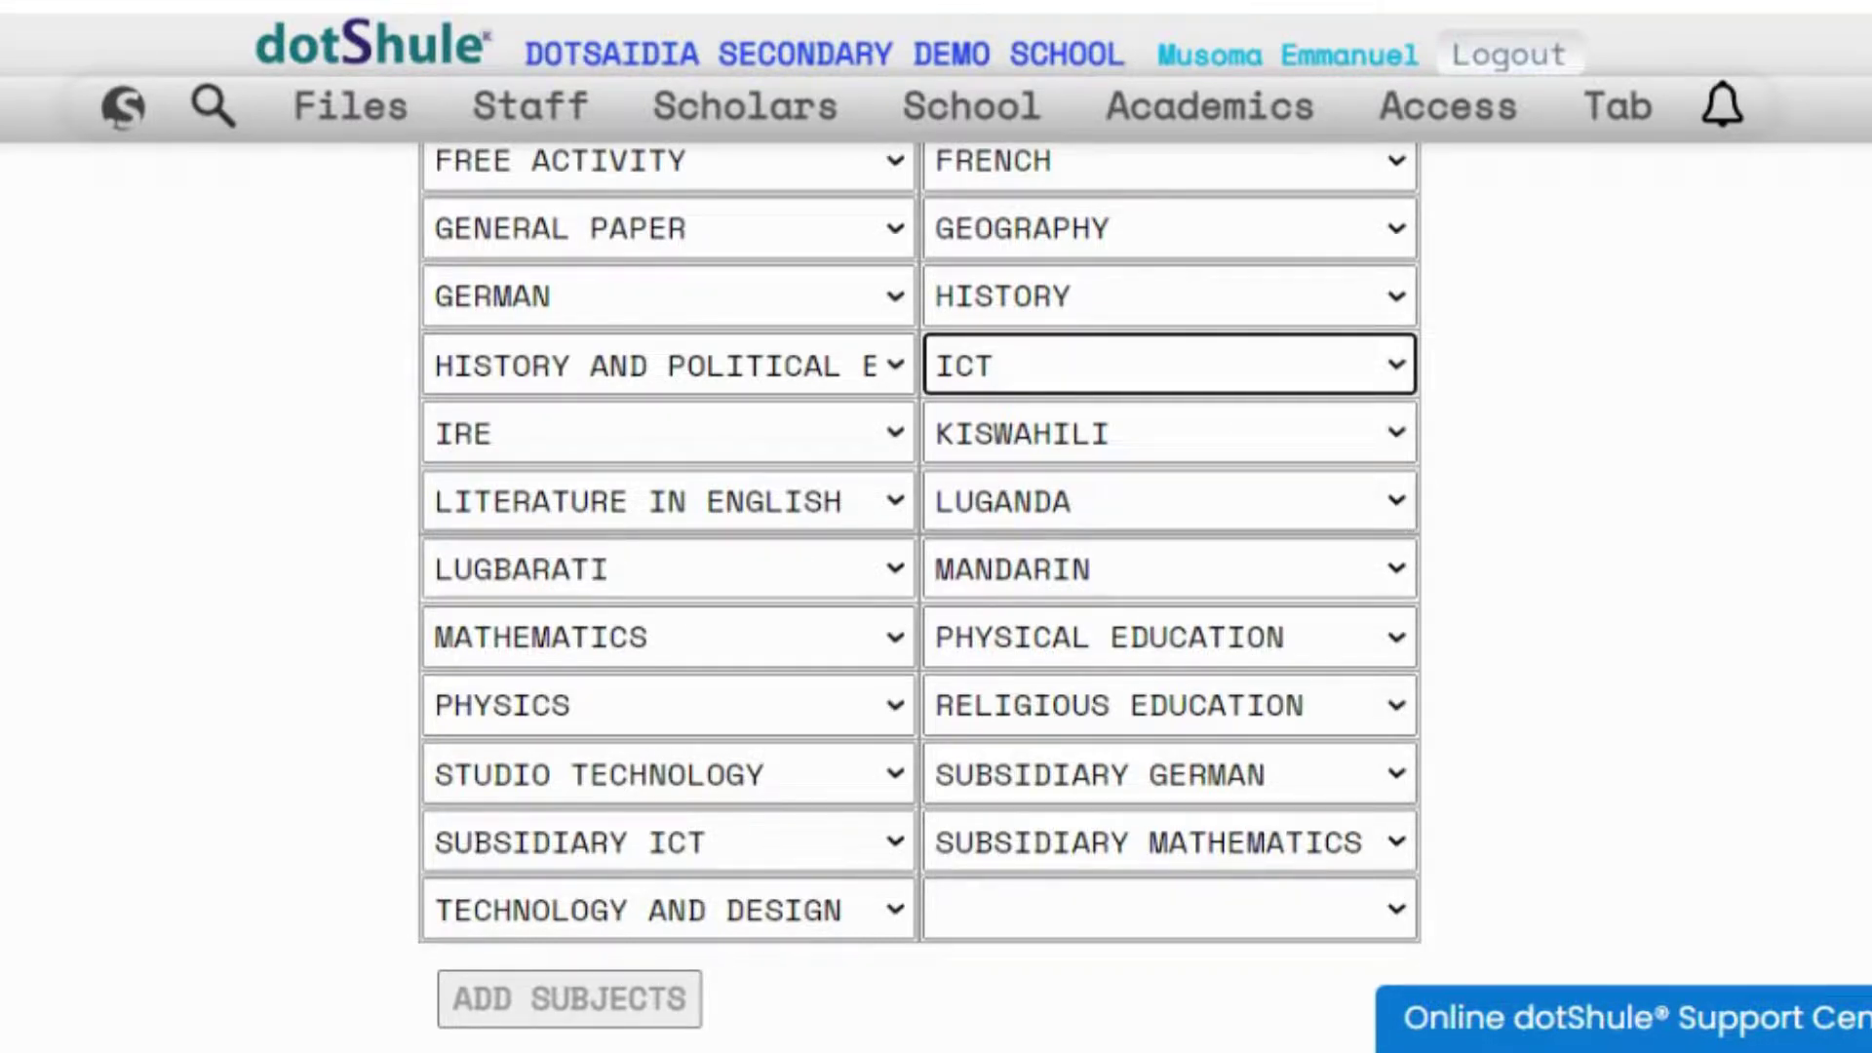
click(704, 851)
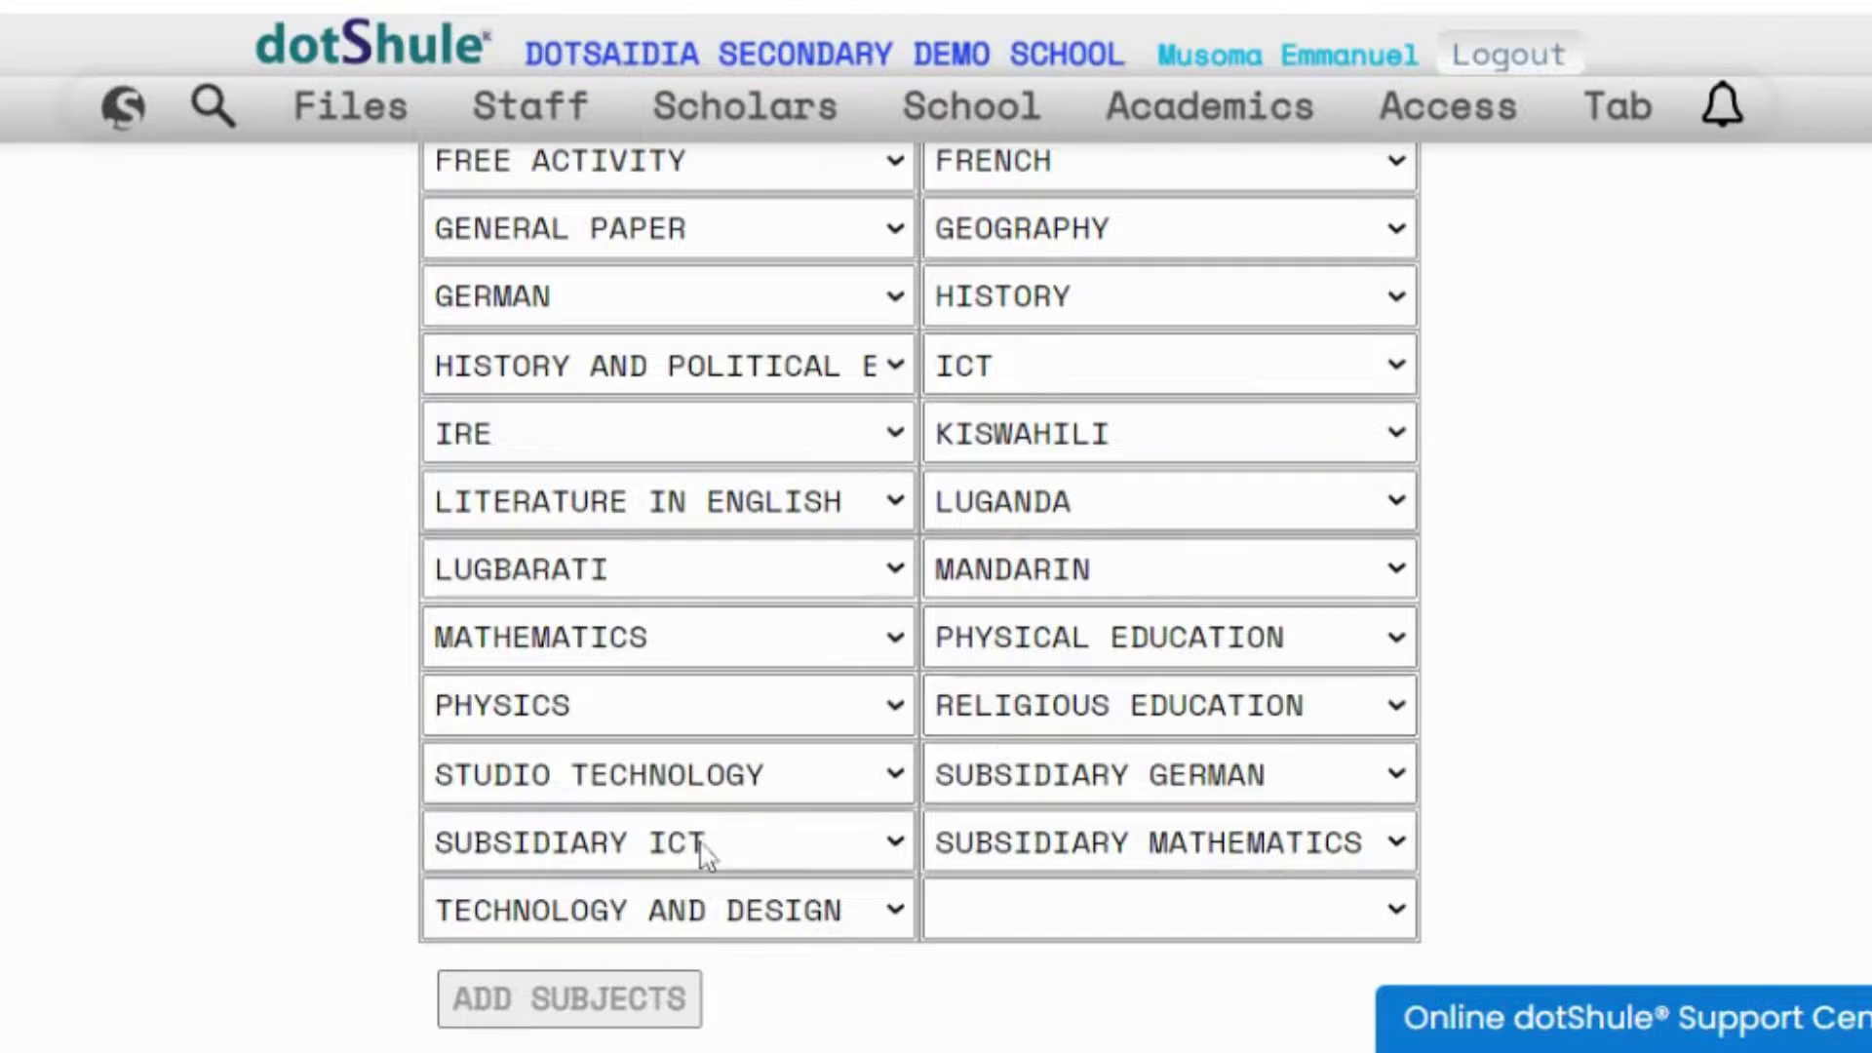
click(703, 851)
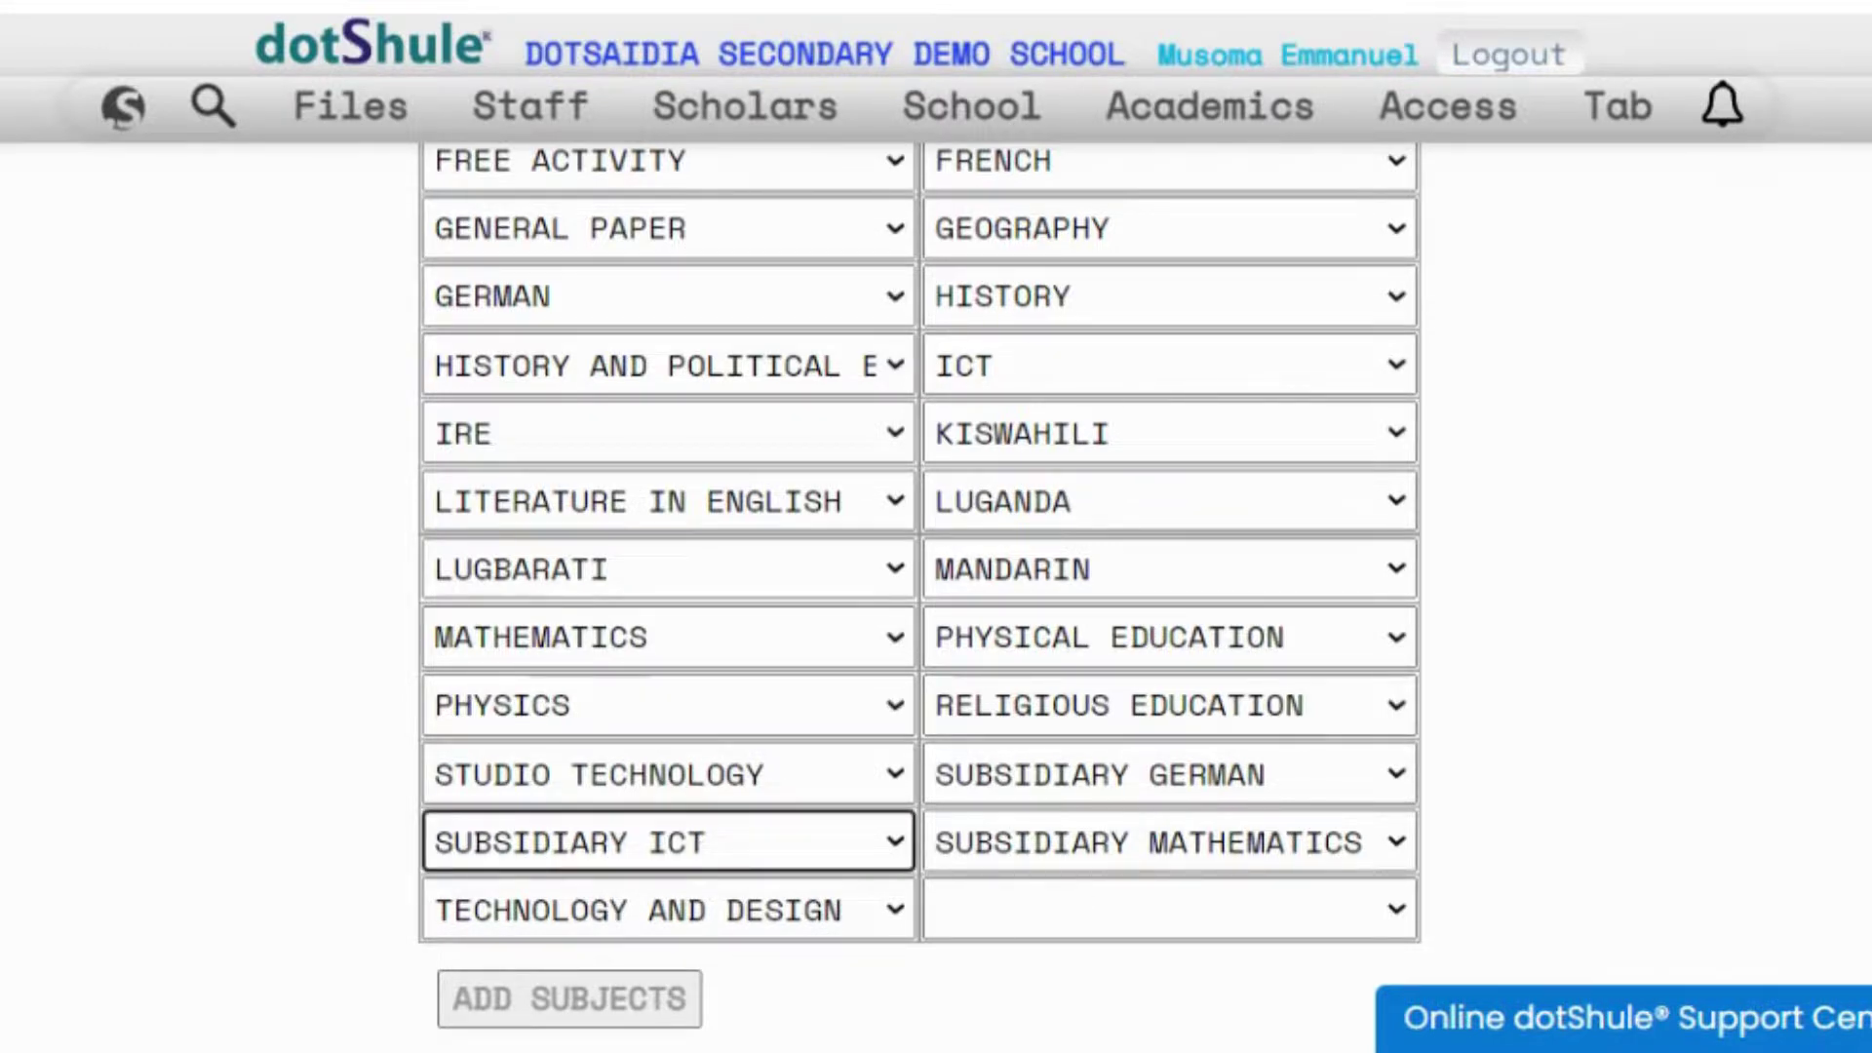
scroll(918, 595, up, 4)
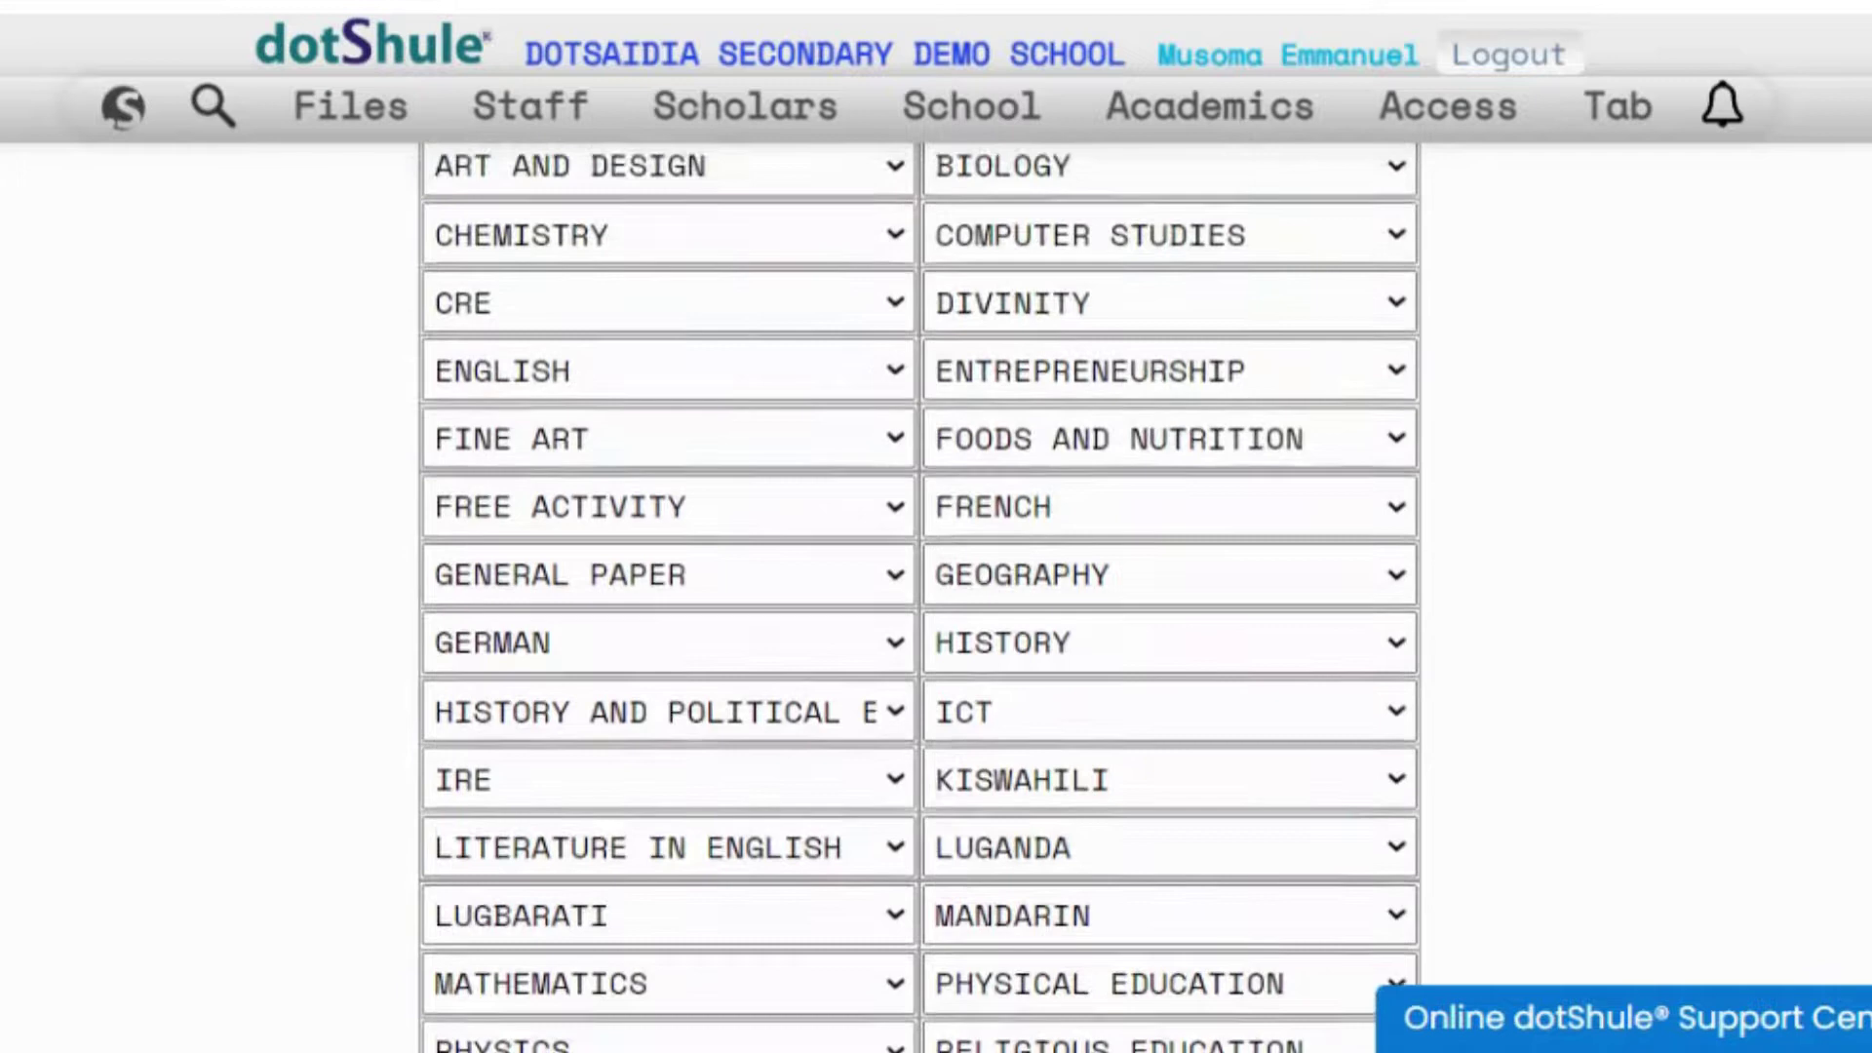
scroll(919, 594, up, 1)
click(1146, 326)
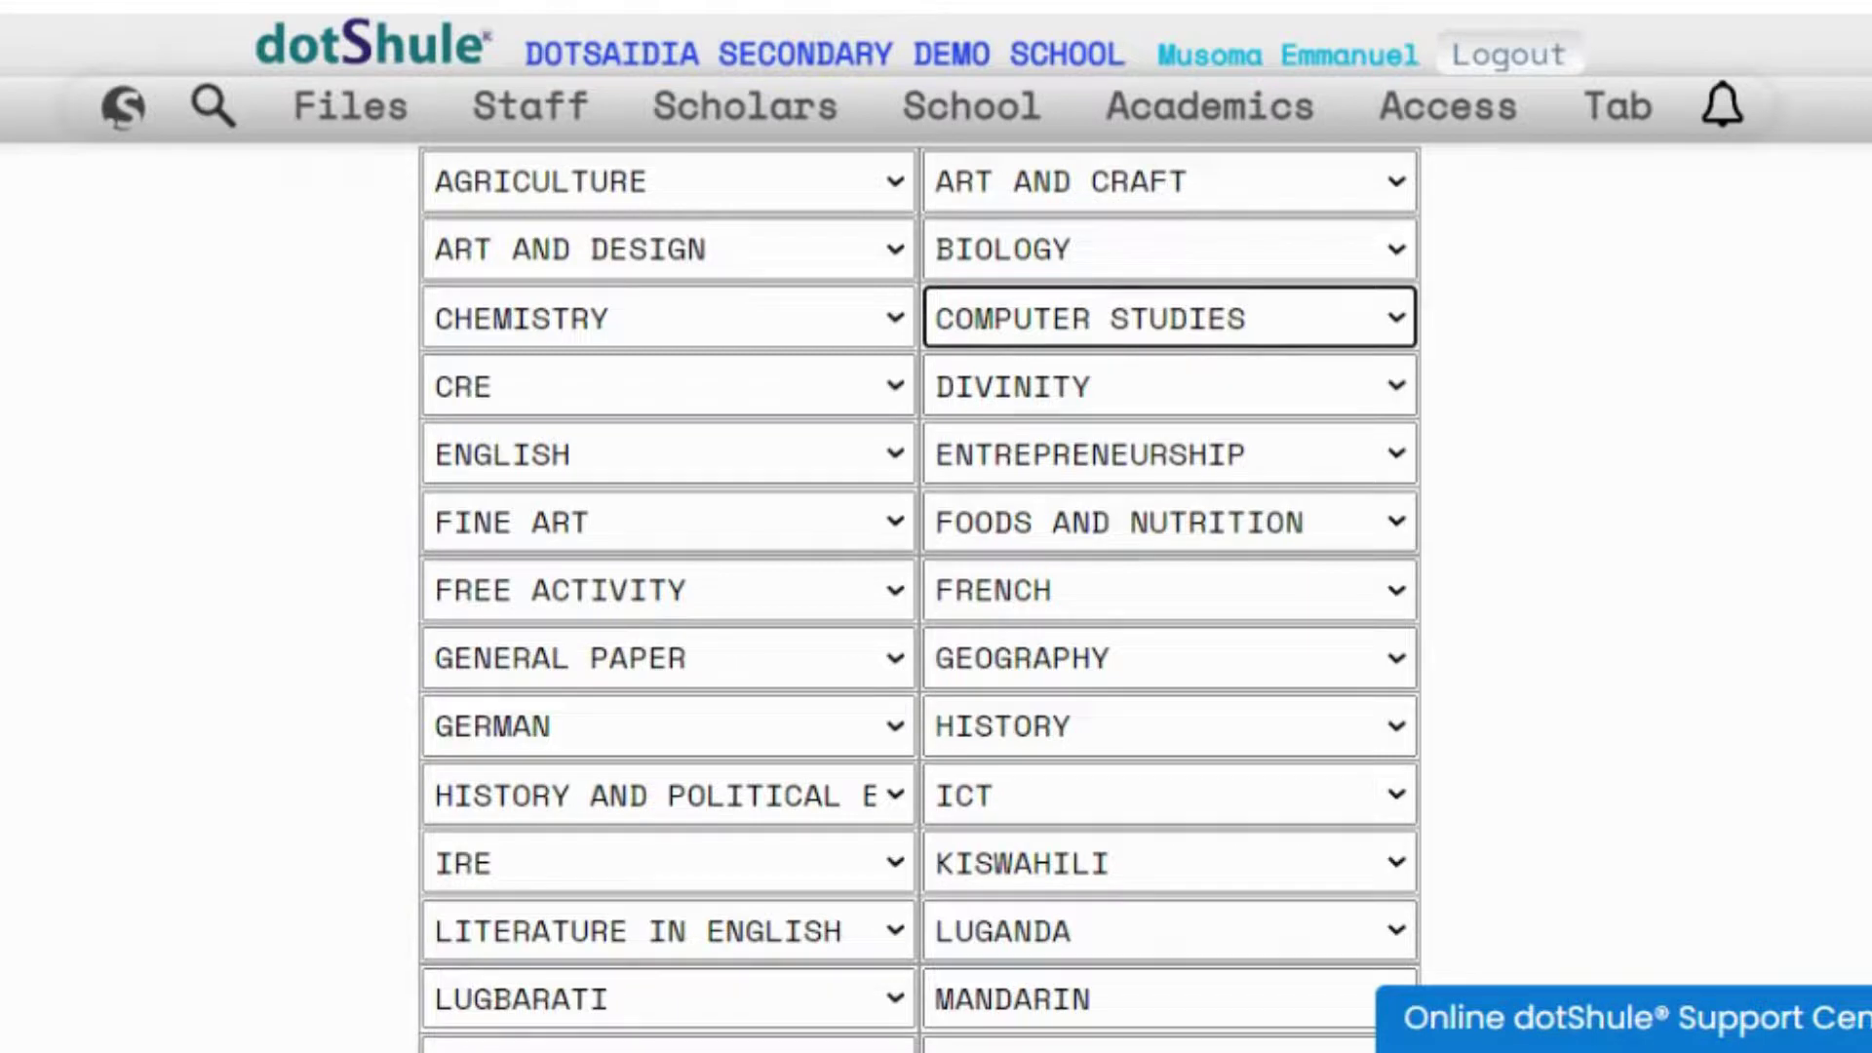
scroll(919, 595, down, 5)
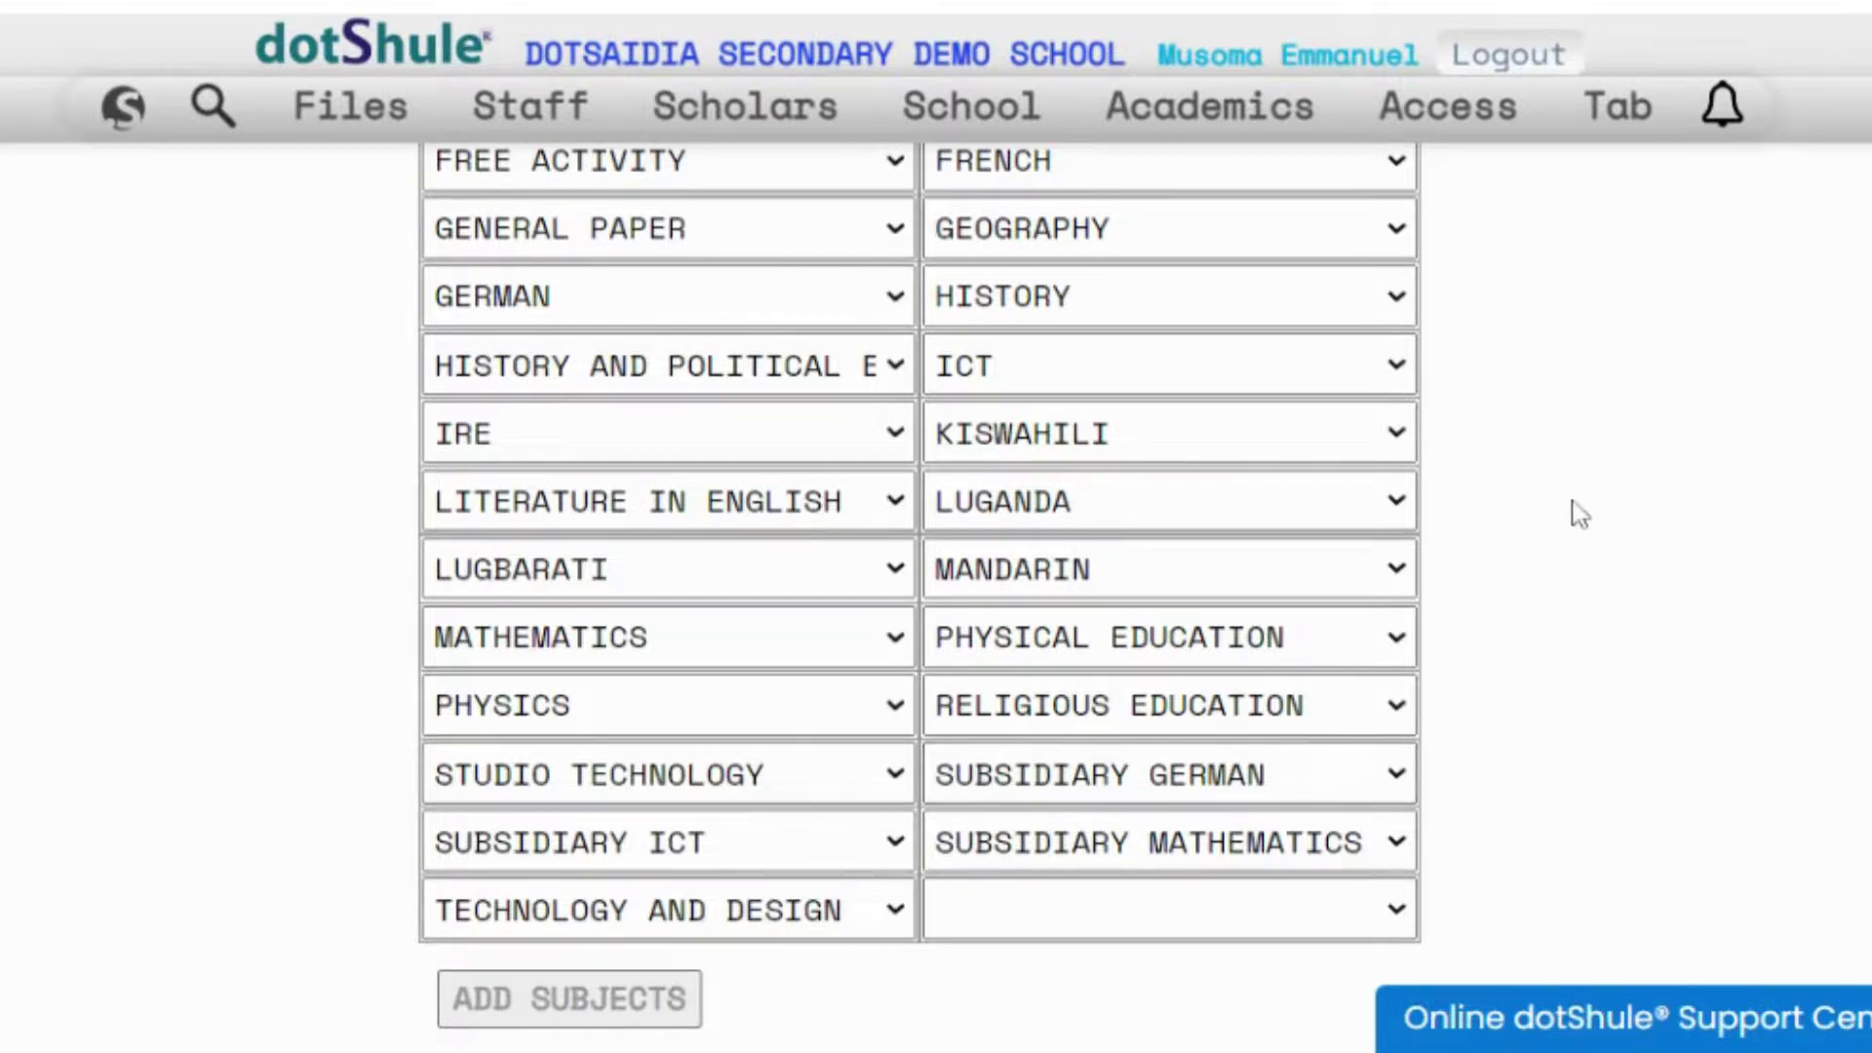
Save the subjects with ADD SUBJECTS and return to the Update Features list
click(573, 1004)
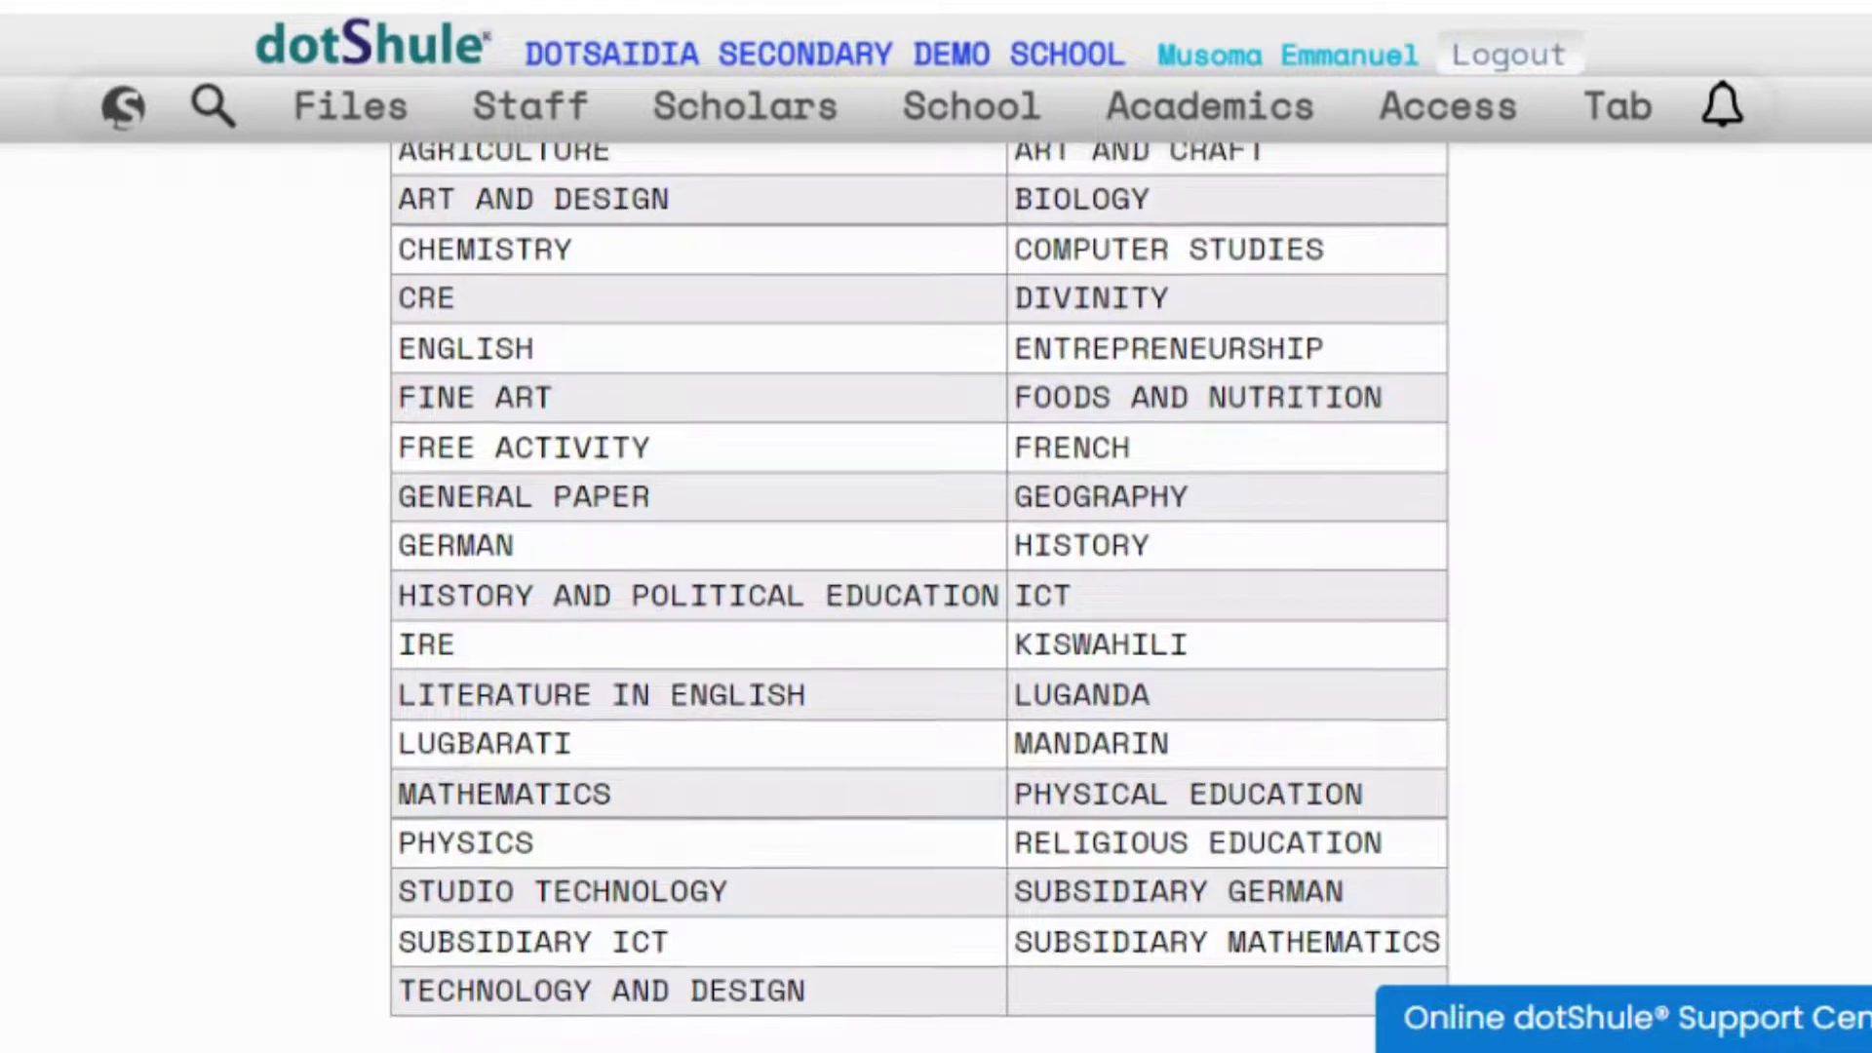
scroll(1791, 426, up, 1)
mouse_move(124, 107)
click(153, 222)
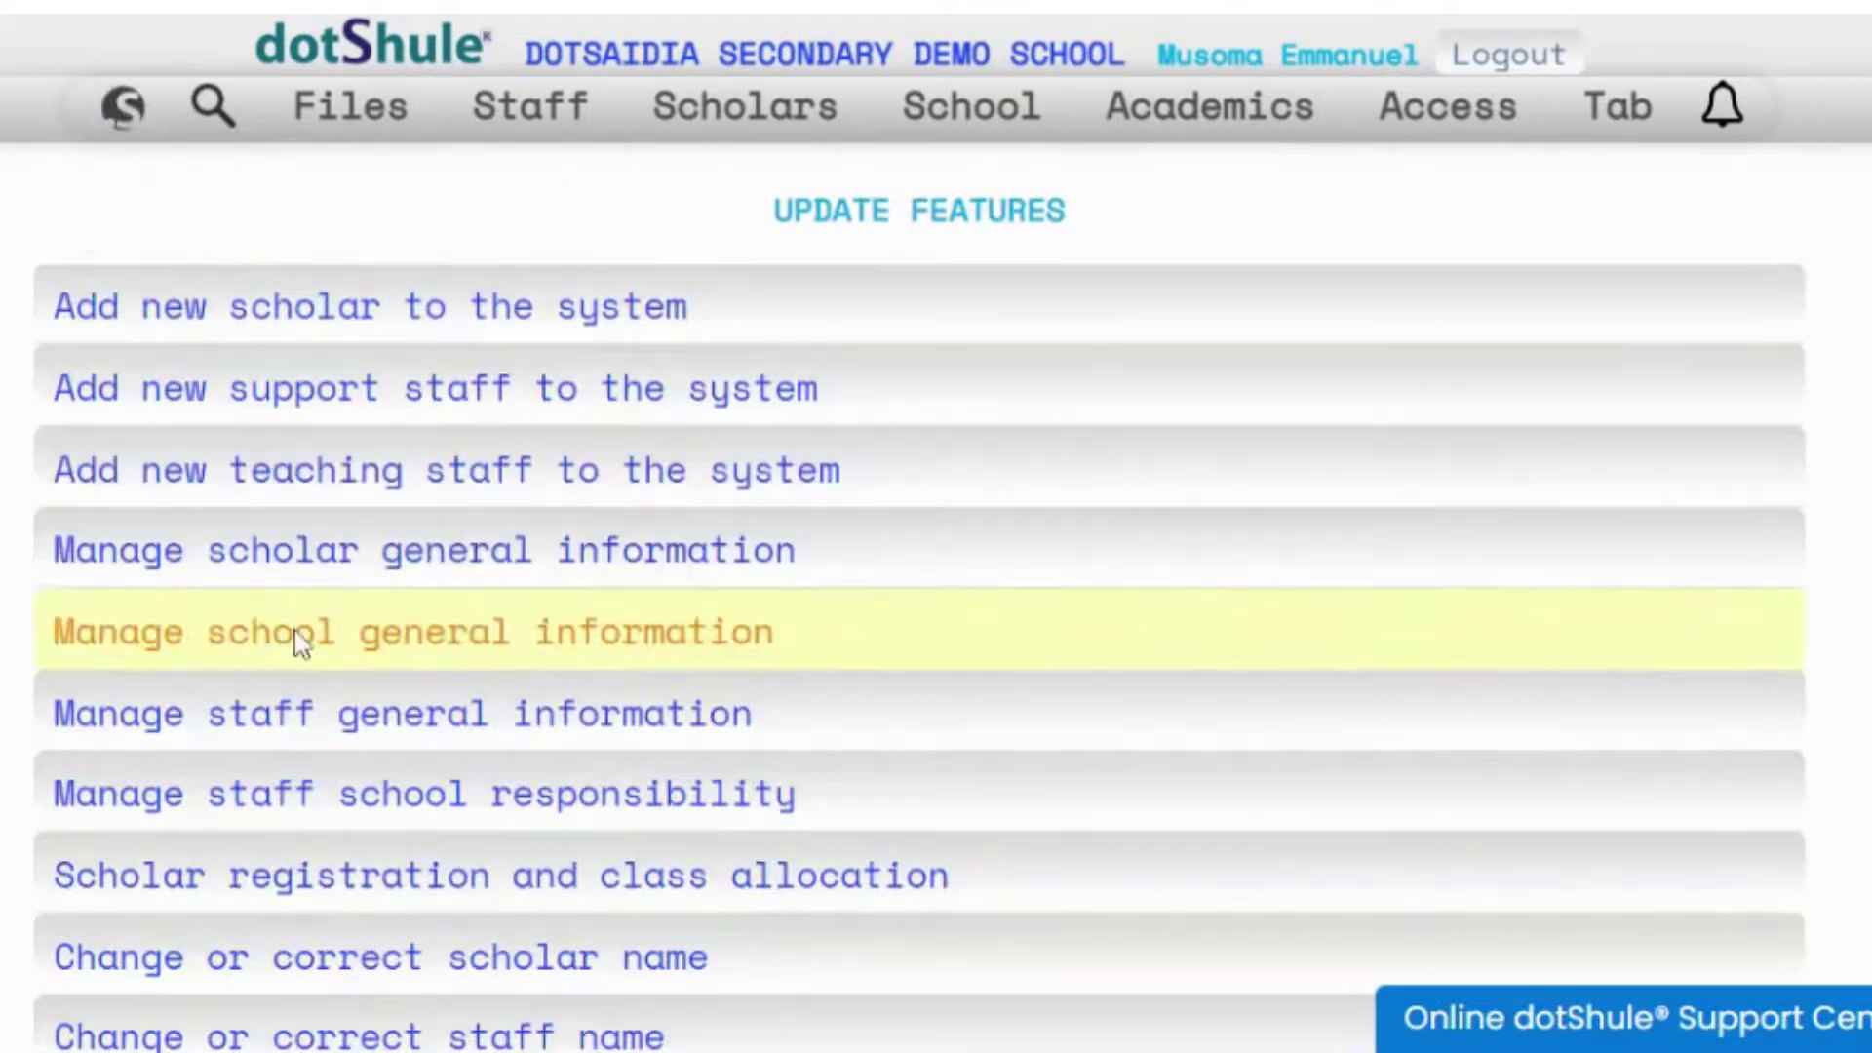
Unlock school general information with the password and open Assessment categories
click(302, 644)
click(989, 756)
text(********)
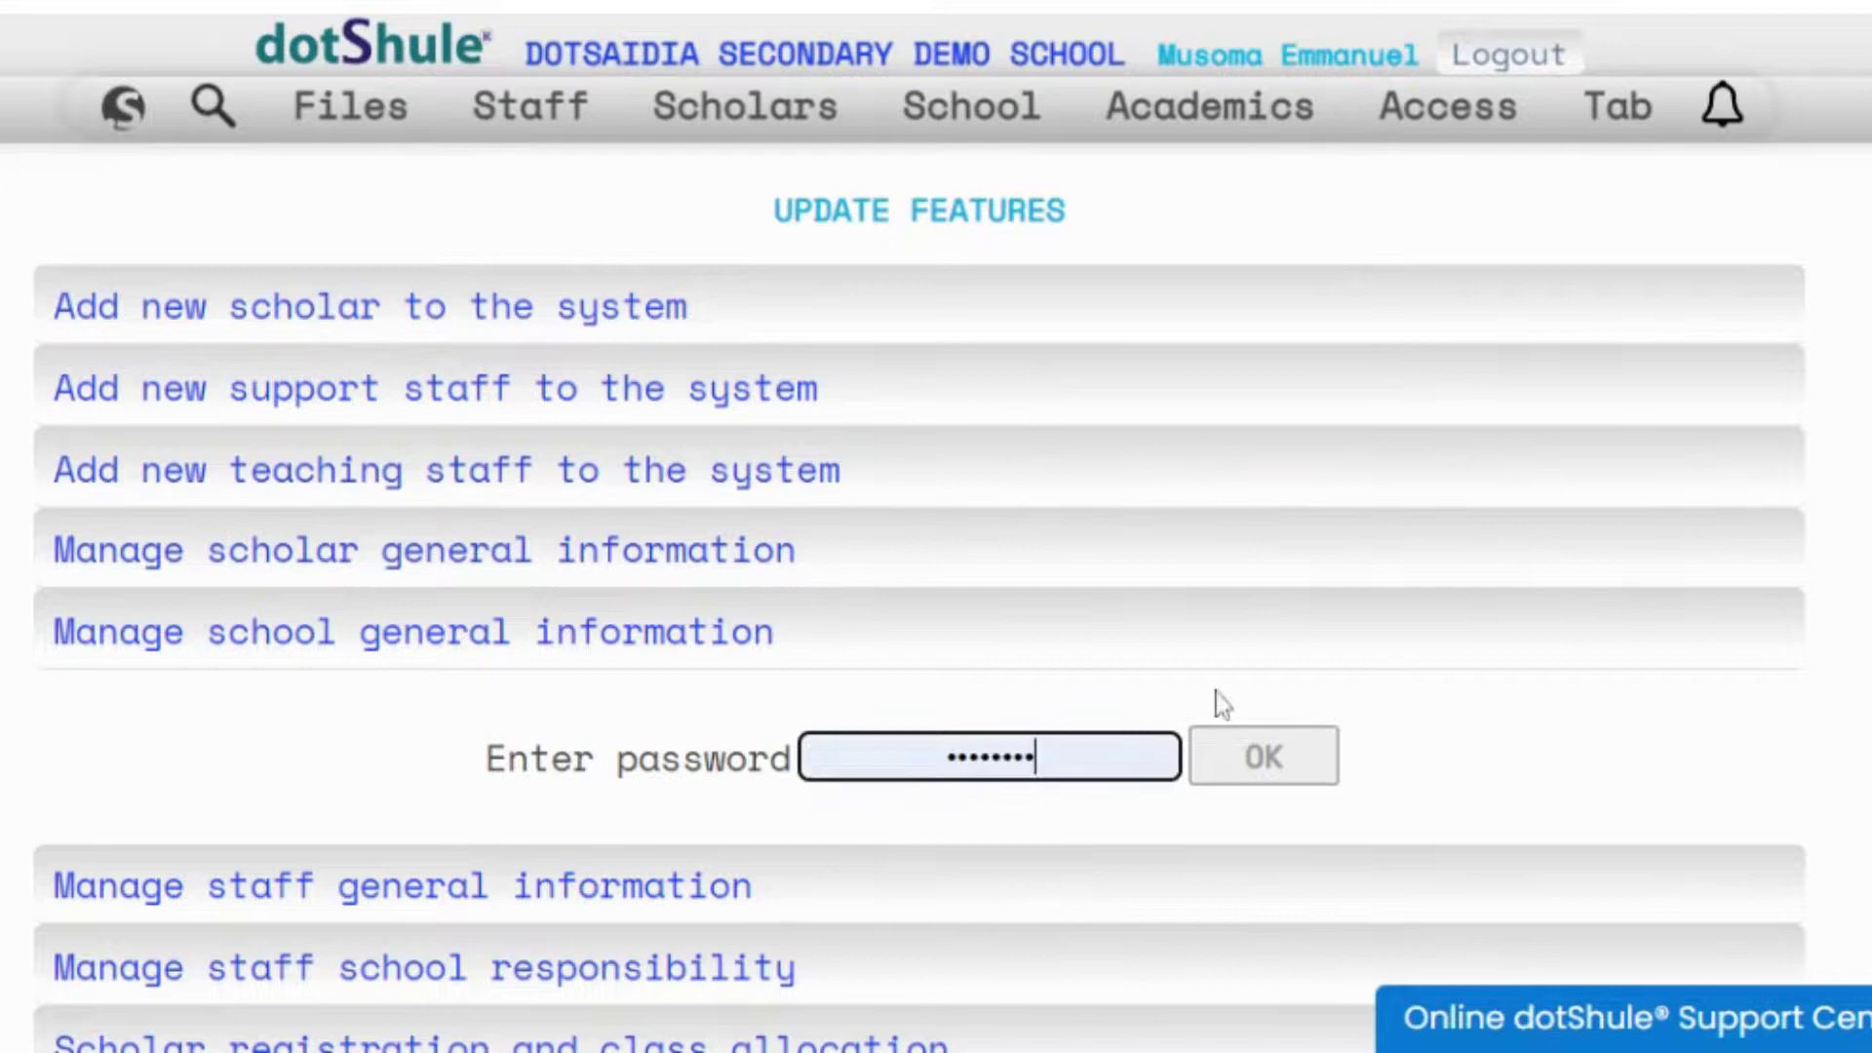
click(1258, 759)
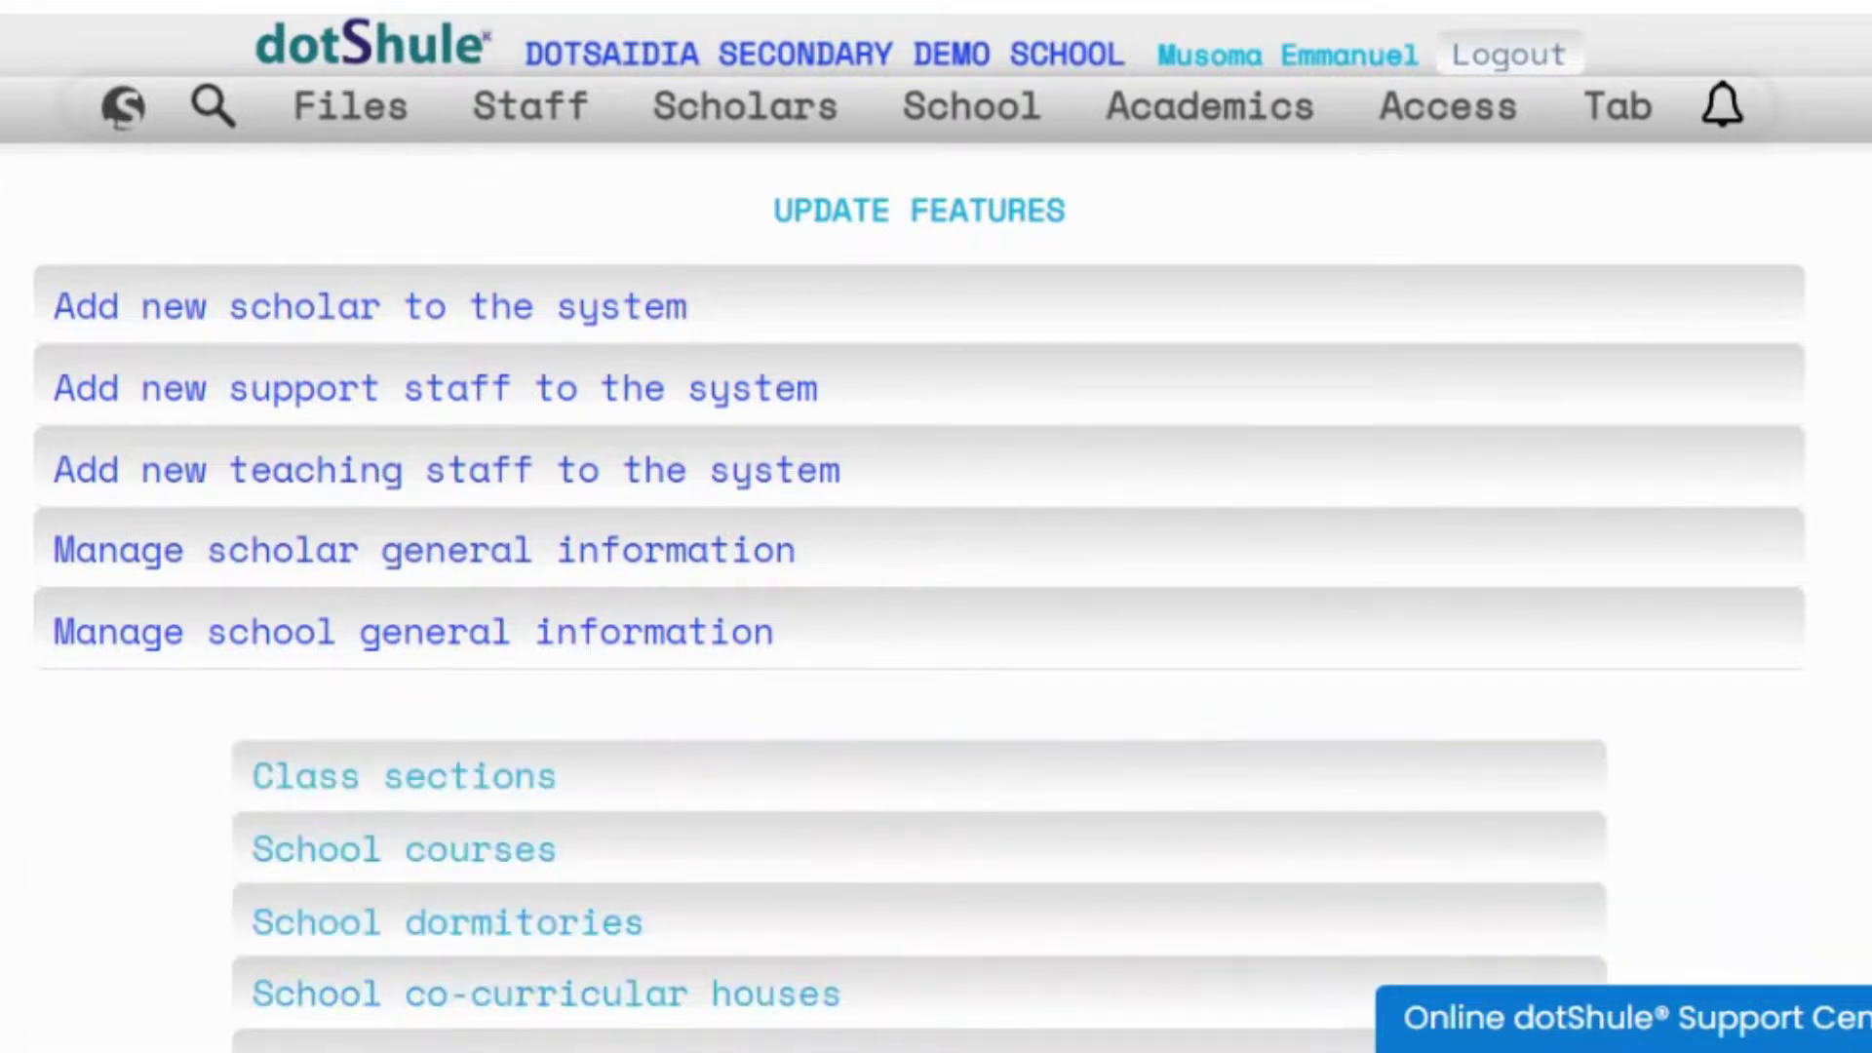
scroll(1252, 768, down, 6)
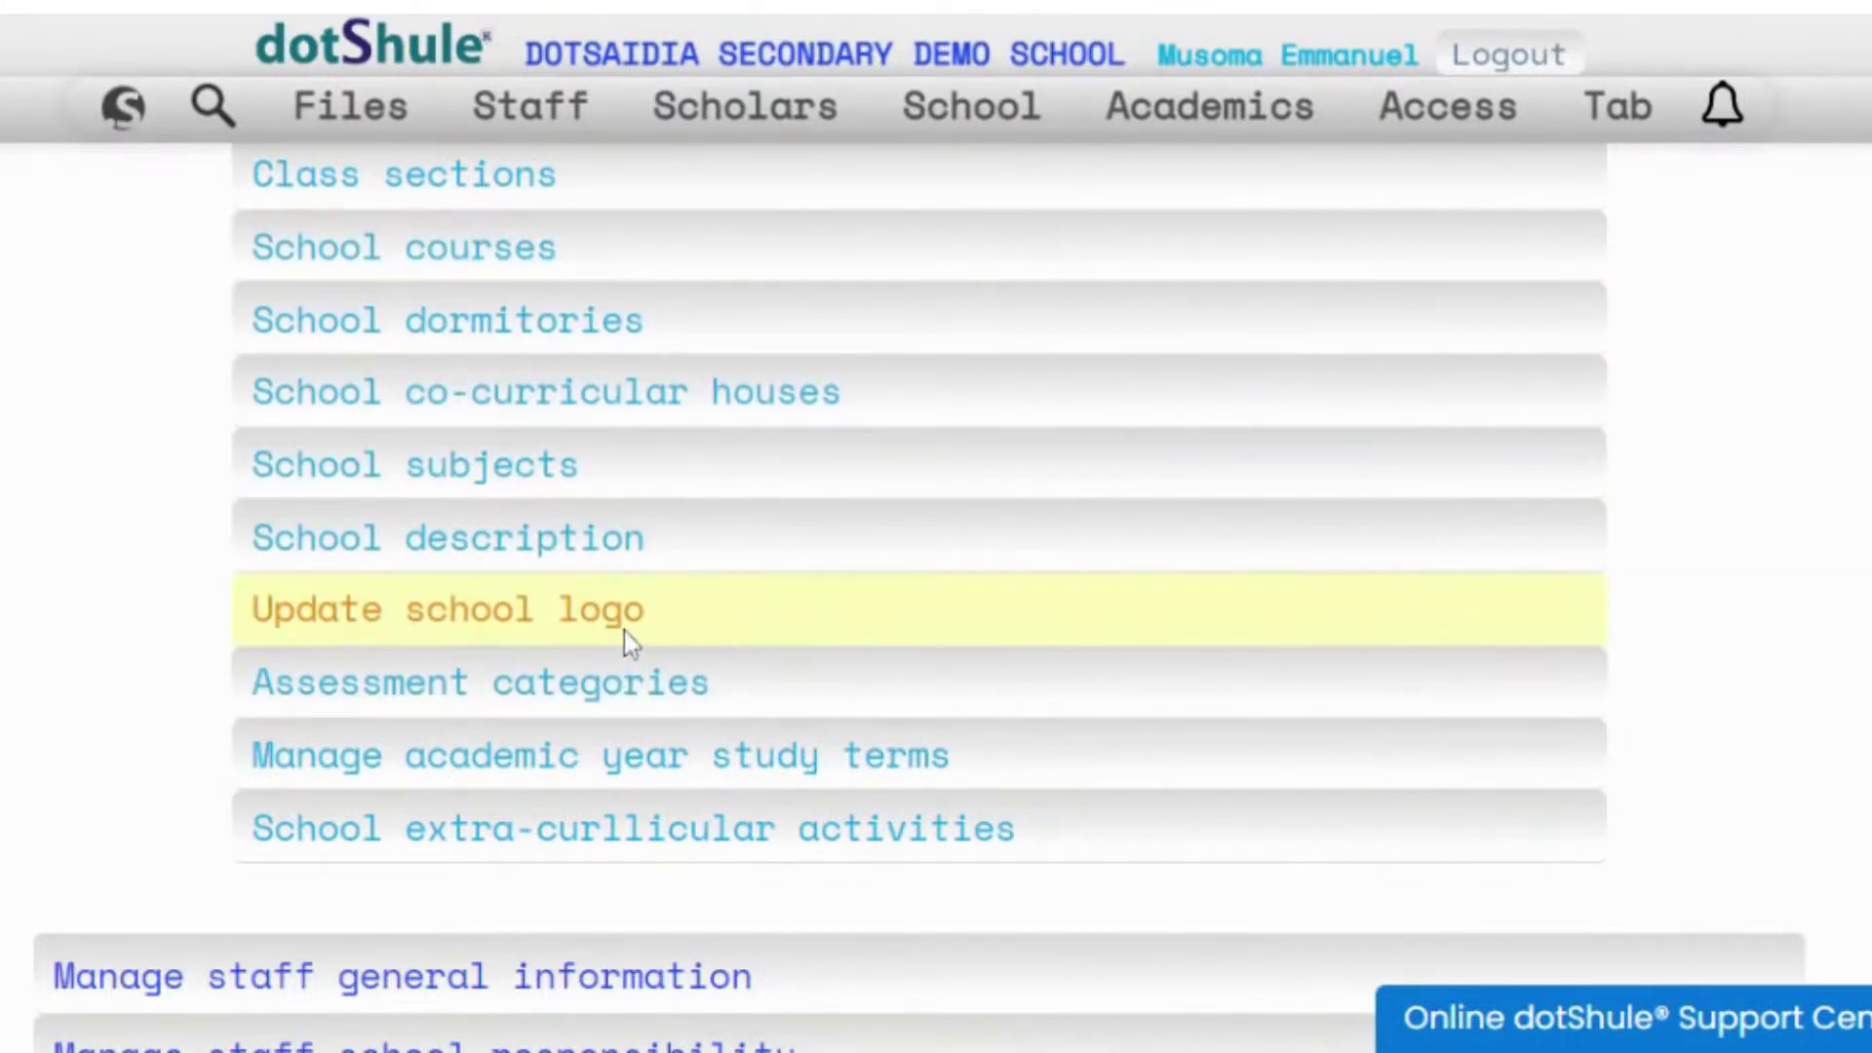
click(624, 682)
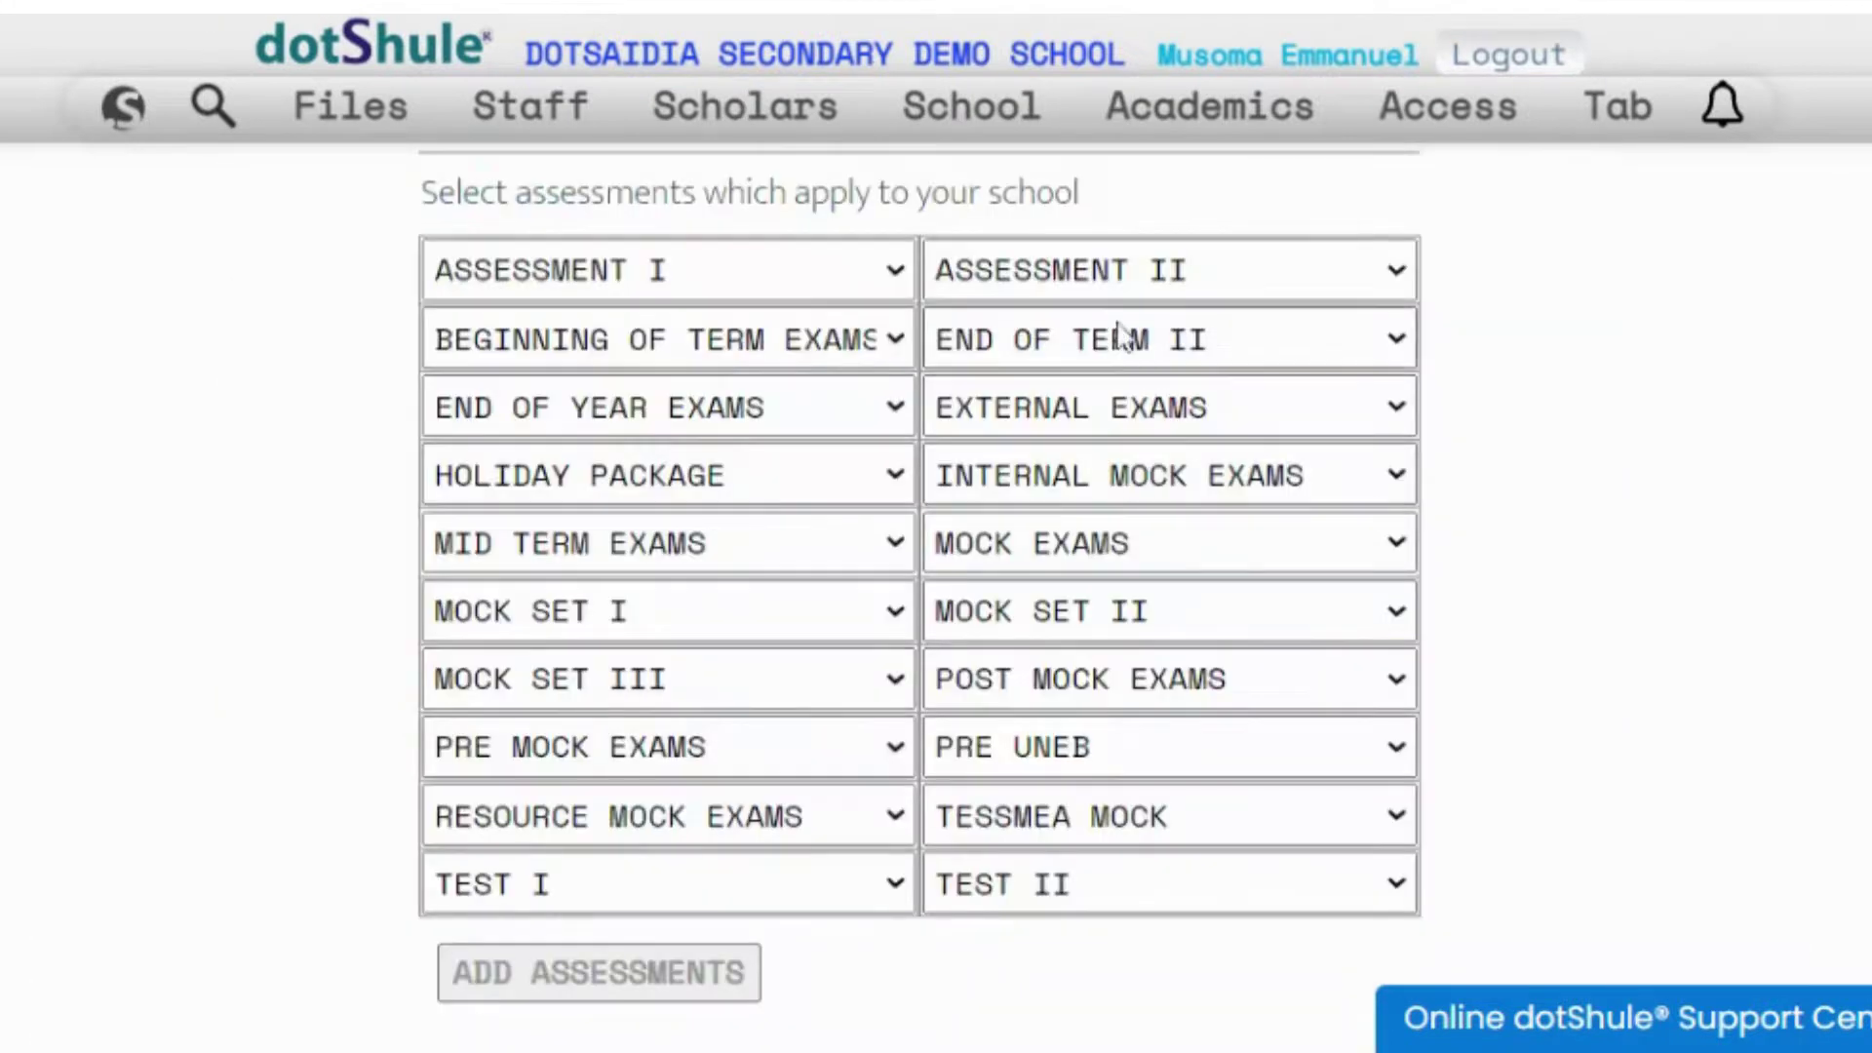